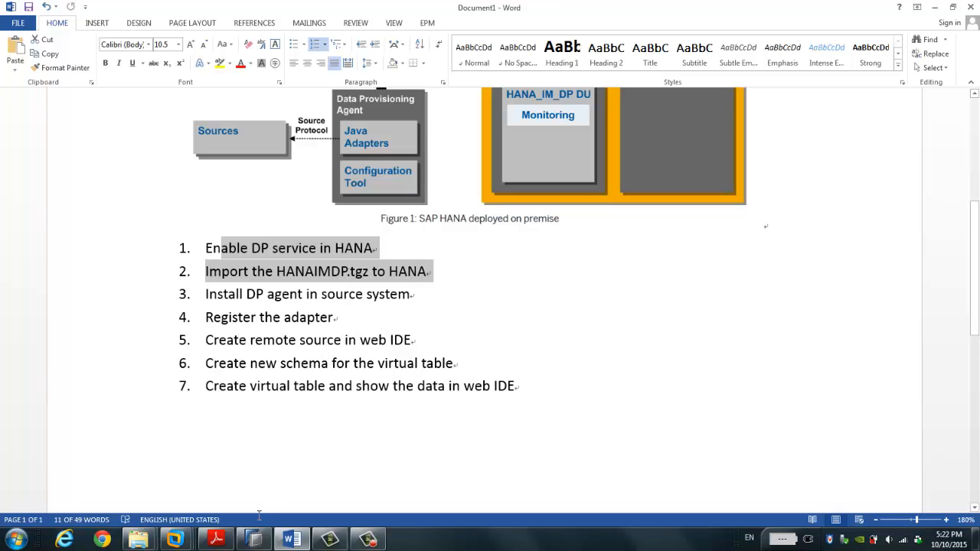
# Step: In HANA Studio, check that daemon.ini's dpserver instances value is 1, then cancel without changes
pyautogui.click(255, 540)
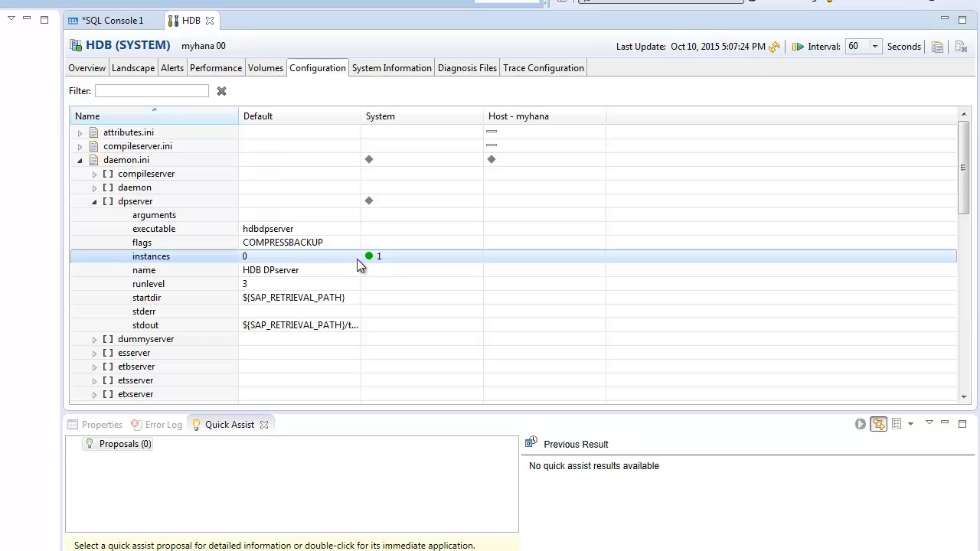
pyautogui.doubleClick(341, 264)
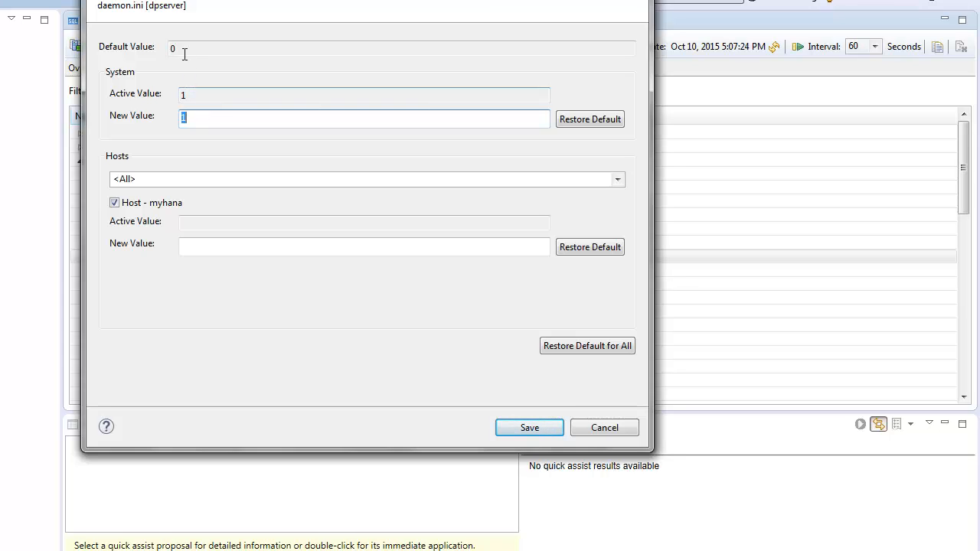
pyautogui.moveTo(185, 54); pyautogui.dragTo(162, 51)
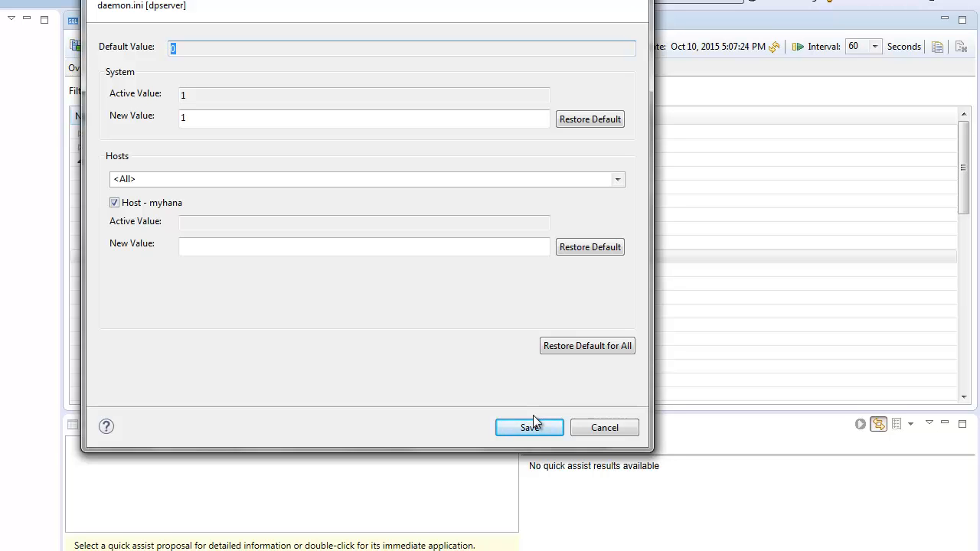
pyautogui.click(604, 428)
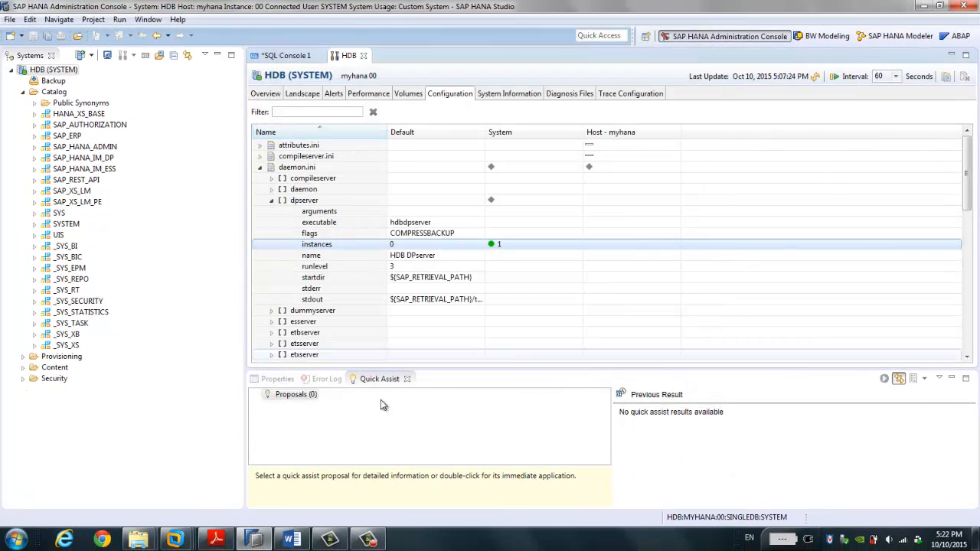
# Step: Bring the Word plan document forward and clear the selection in its step list
pyautogui.click(292, 540)
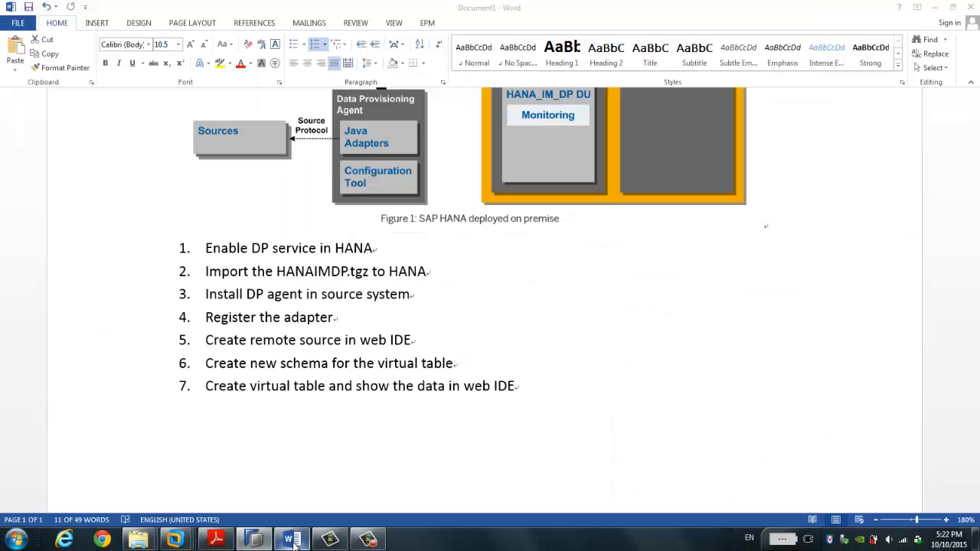
pyautogui.click(289, 421)
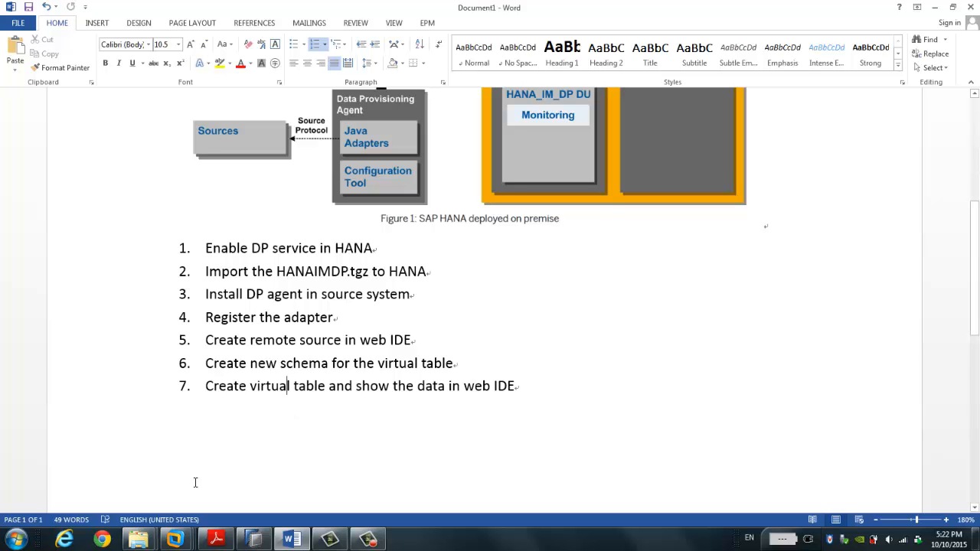
# Step: Close the duplicate HANAIMDP01_0 Explorer window, keeping the remaining folder window in front
pyautogui.moveTo(138, 540)
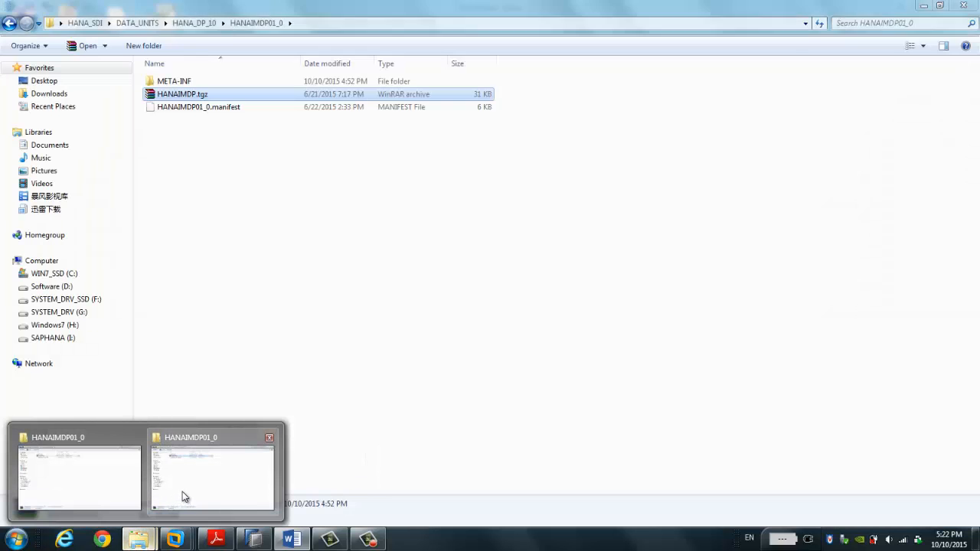
pyautogui.click(268, 438)
pyautogui.click(145, 471)
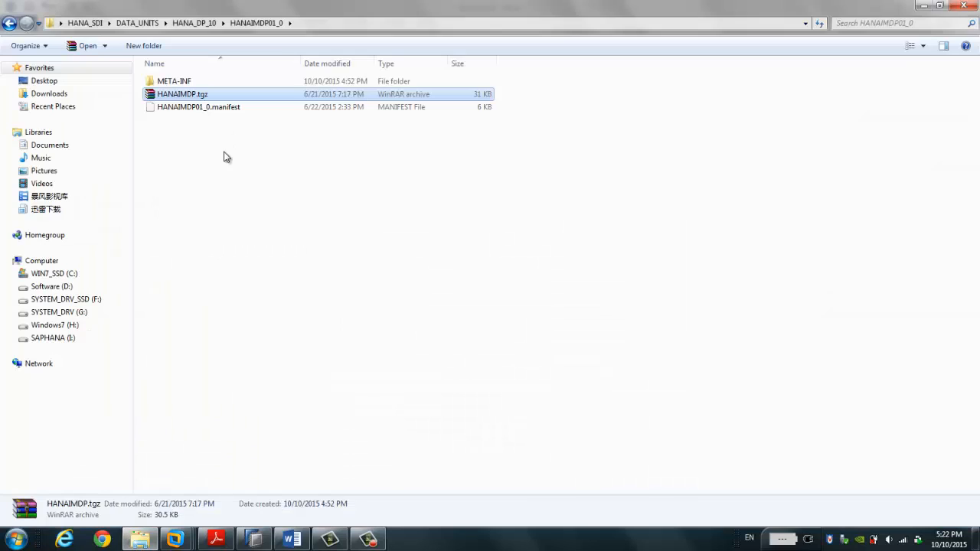
# Step: Navigate DATA_UNITS > HANA_DP_10 > HANAIMDP01_0, select HANAIMDP.tgz, and return to HANA Studio
pyautogui.click(12, 27)
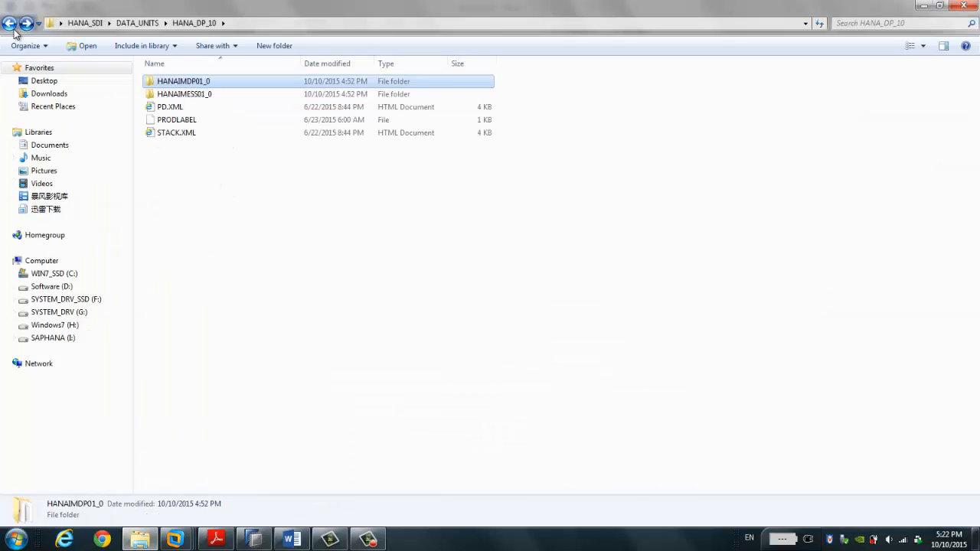
pyautogui.click(11, 25)
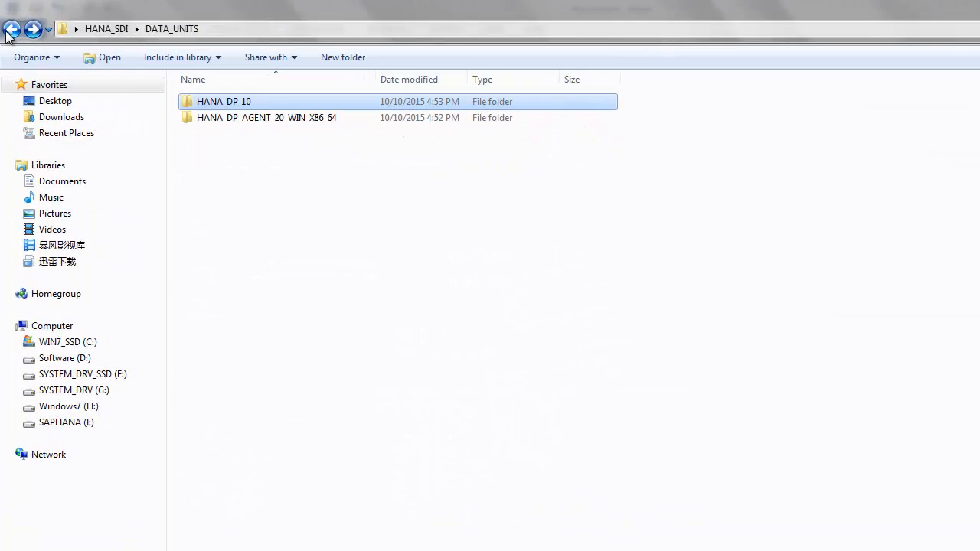
pyautogui.click(244, 103)
pyautogui.click(258, 138)
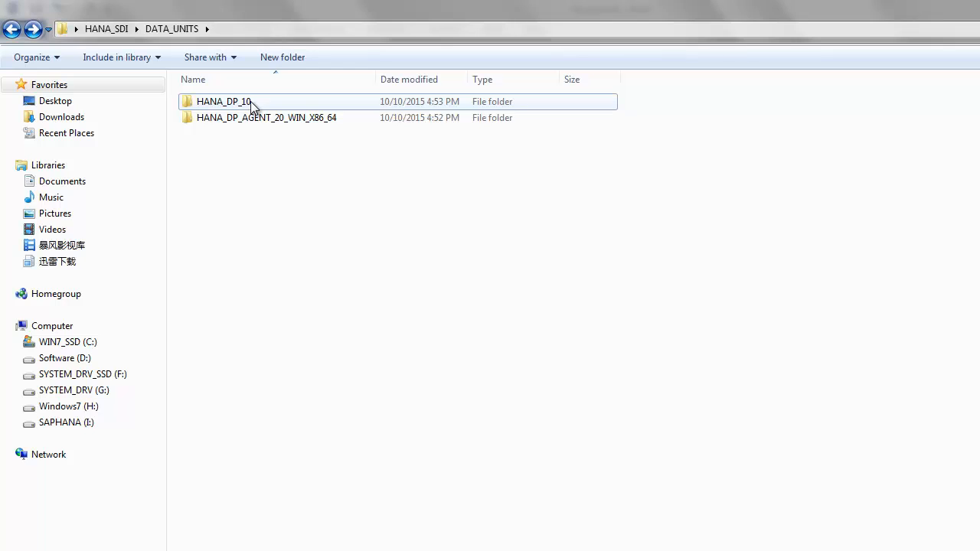
pyautogui.click(286, 120)
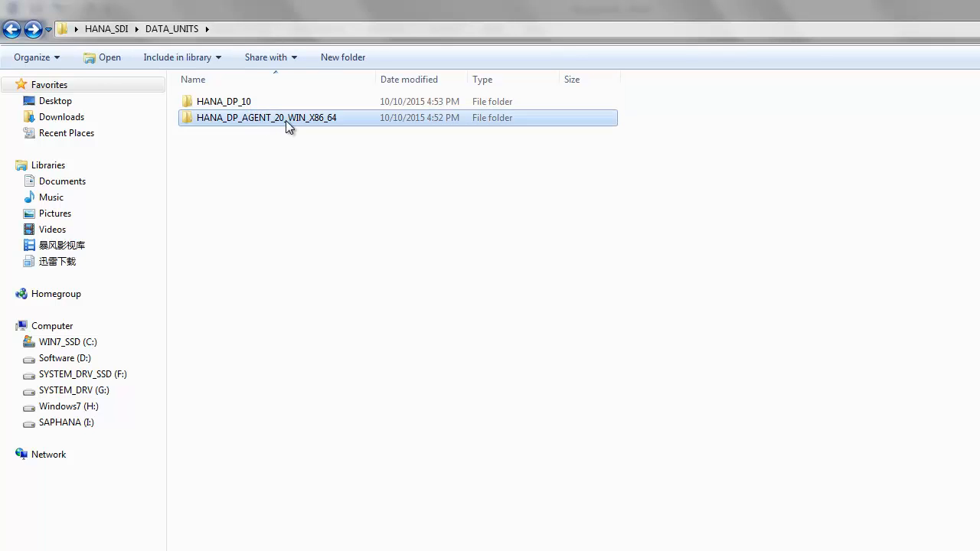
pyautogui.doubleClick(240, 104)
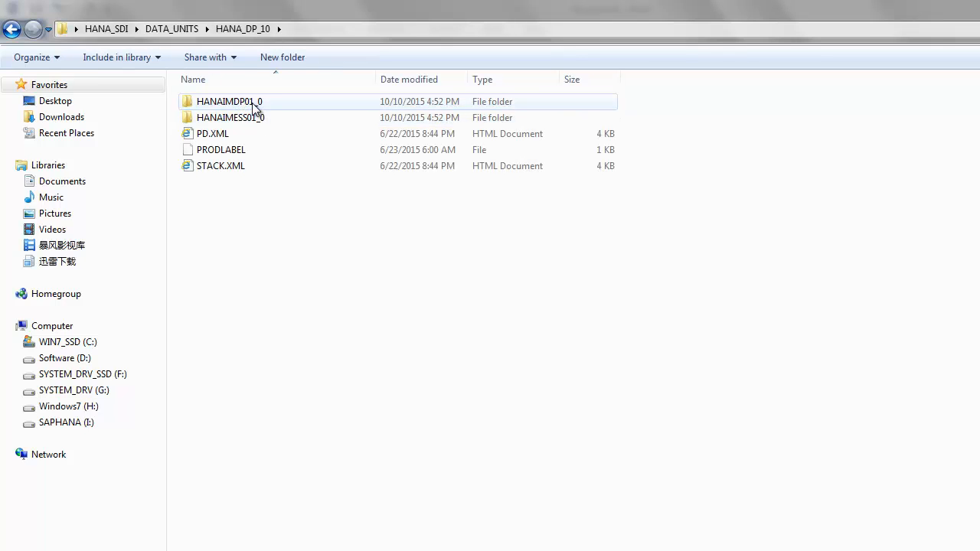
pyautogui.doubleClick(253, 102)
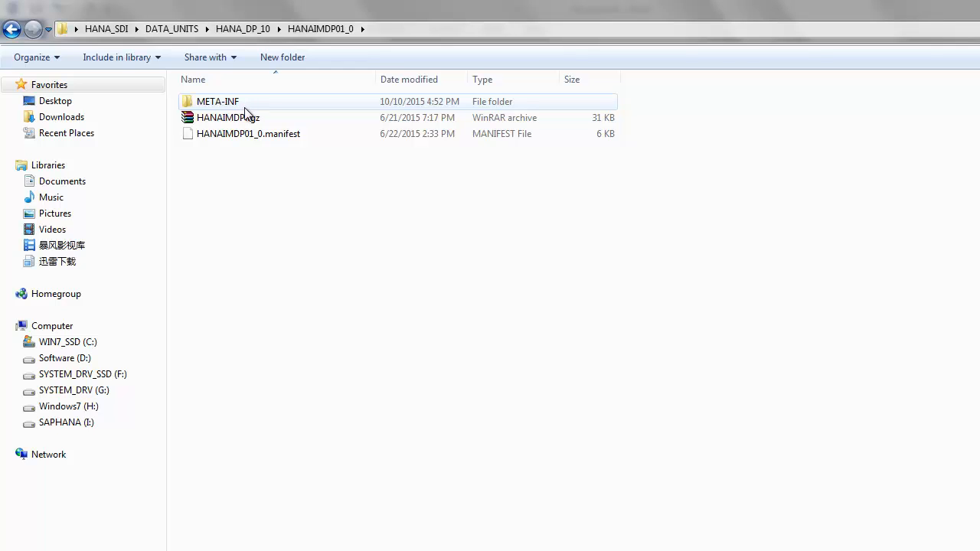
pyautogui.click(247, 121)
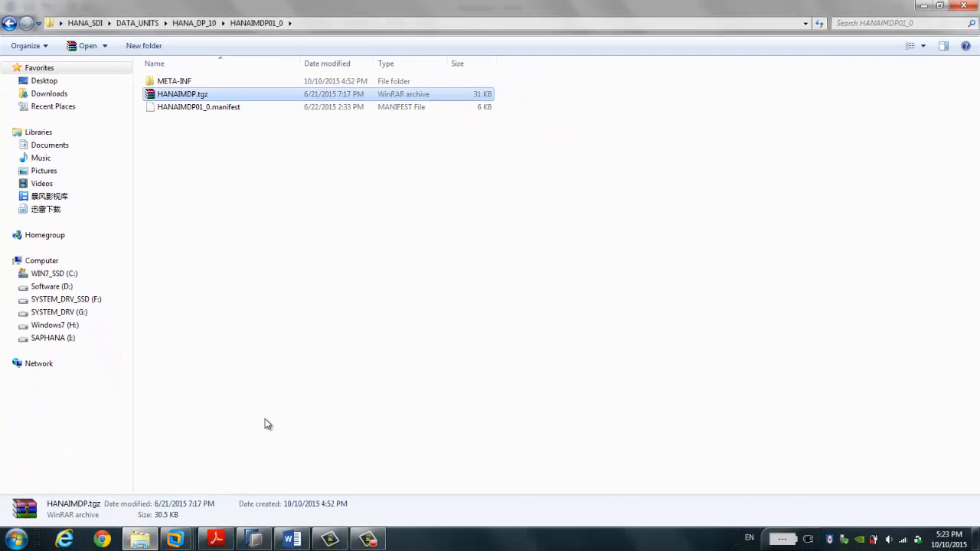
pyautogui.click(255, 539)
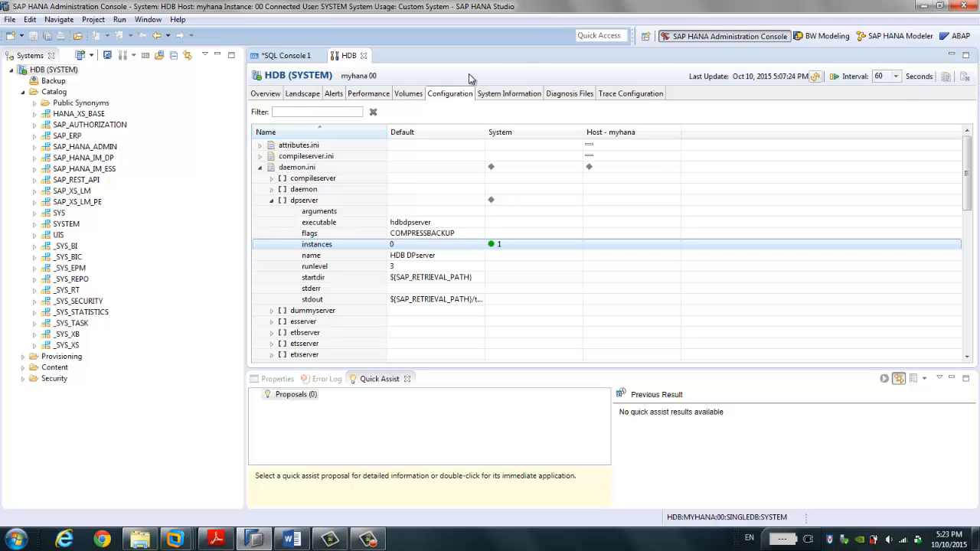
# Step: In the Modeler perspective, start a Delivery Unit import into HDB (SYSTEM) from a Client file
pyautogui.click(894, 37)
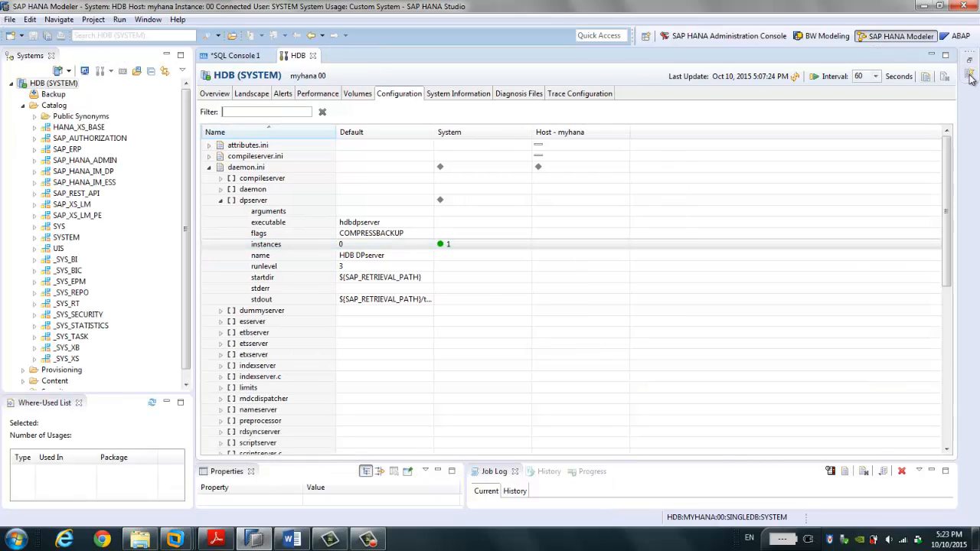
pyautogui.click(971, 78)
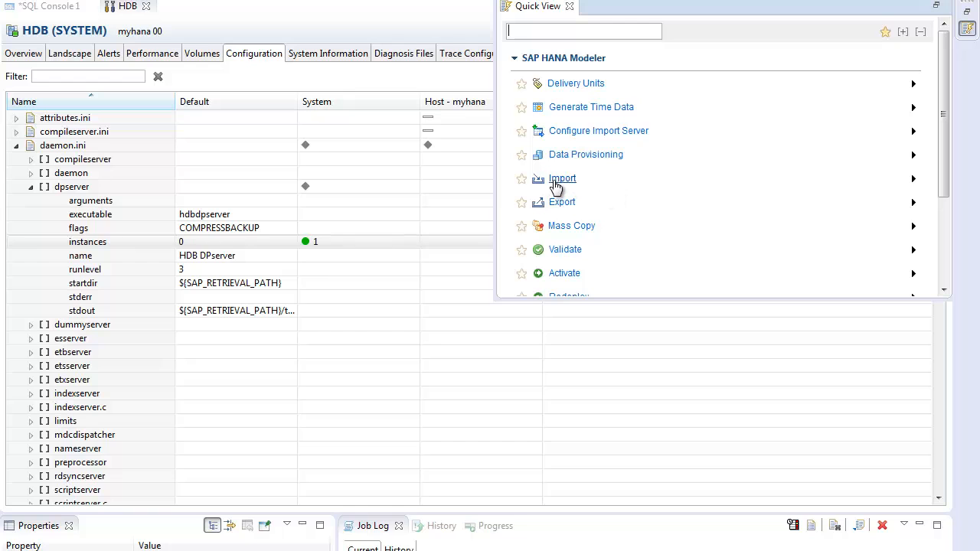
pyautogui.click(556, 187)
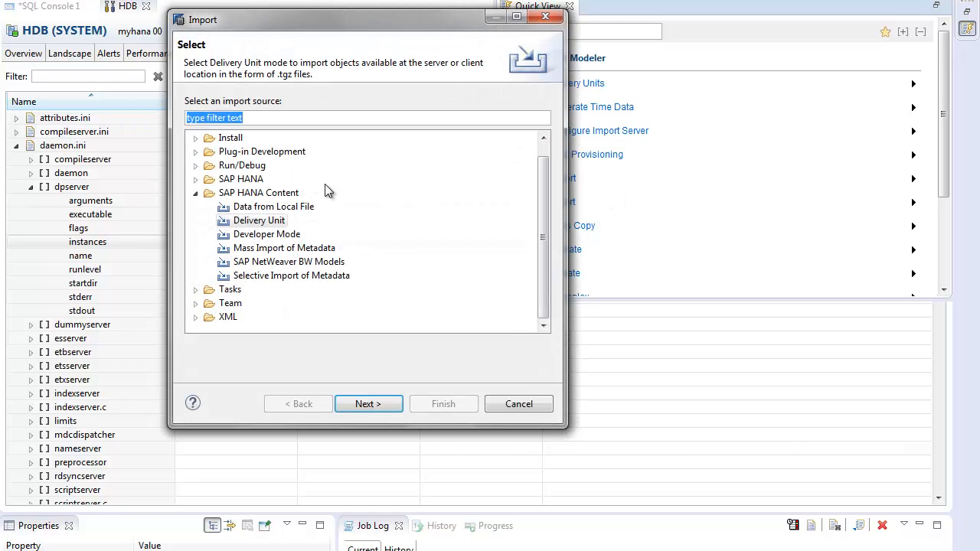
pyautogui.click(260, 221)
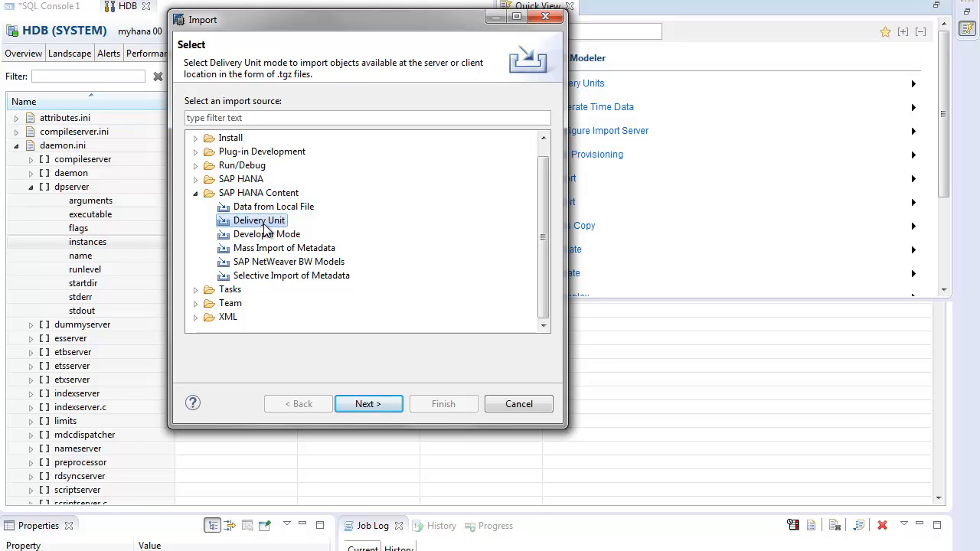
pyautogui.click(370, 406)
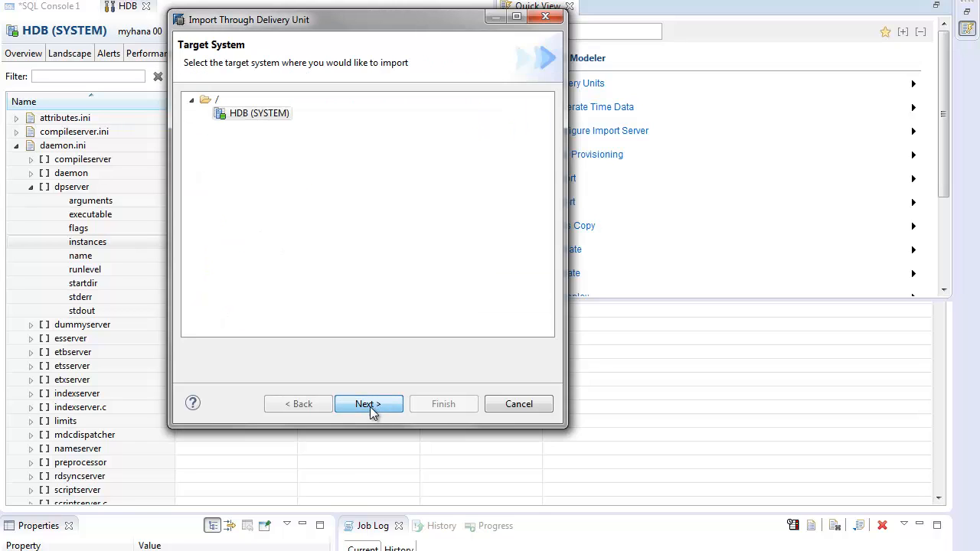
pyautogui.click(253, 114)
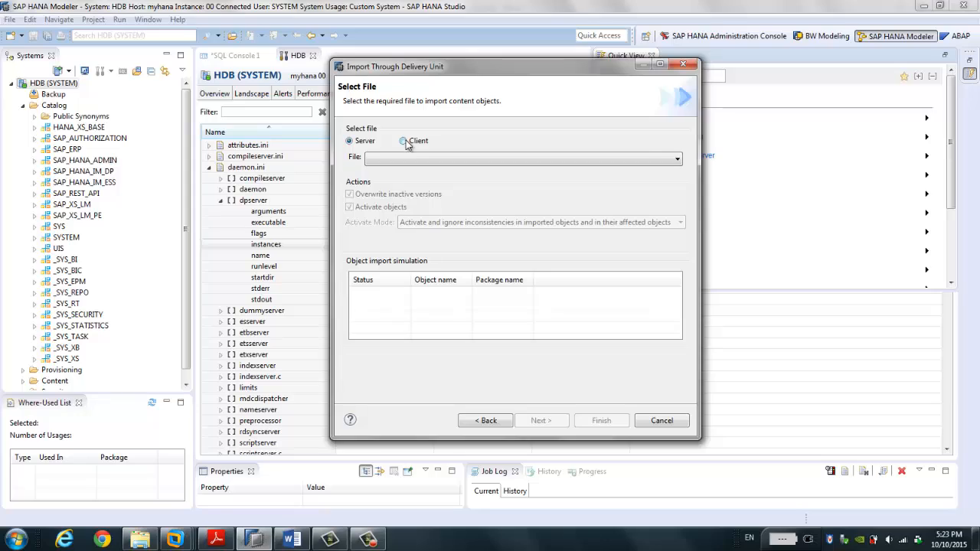
pyautogui.click(404, 141)
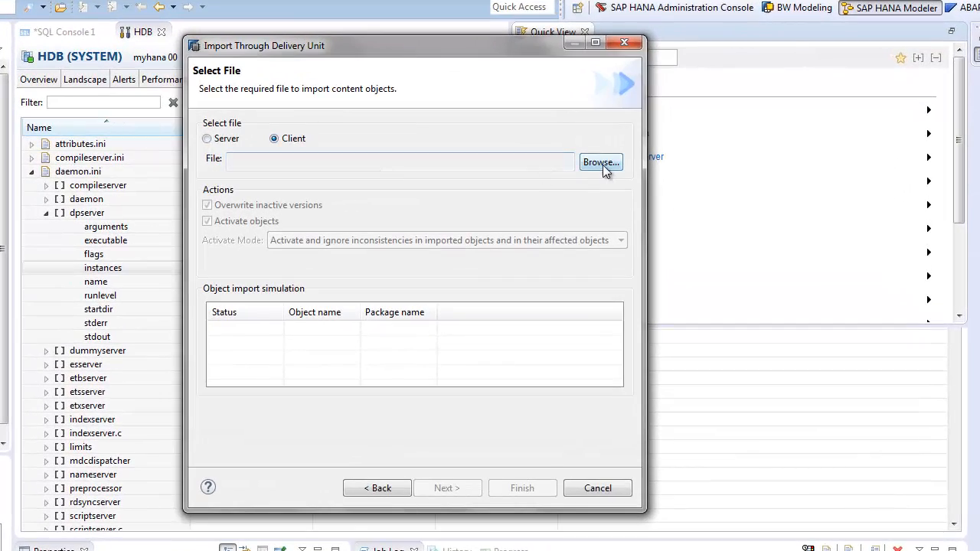
pyautogui.click(601, 163)
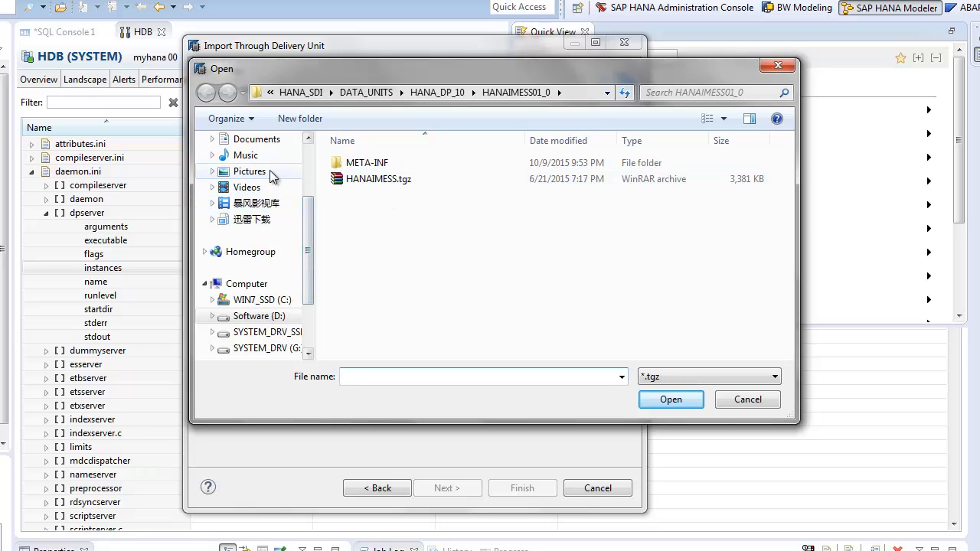
# Step: Browse Desktop > HANA_SDI > DATA_UNITS > HANA_DP_10 > HANAIMDP01_0 and load HANAIMDP.tgz into the import
pyautogui.scroll(3, 268, 229)
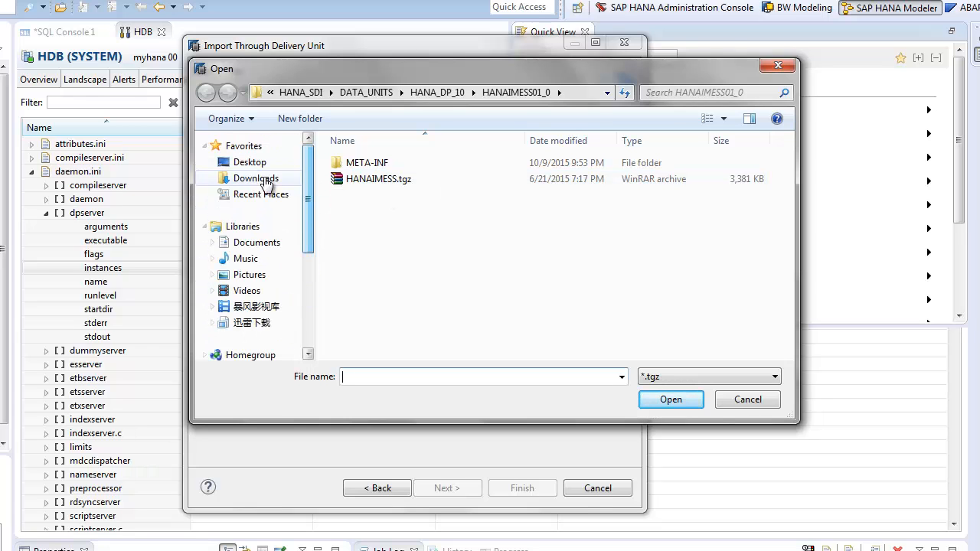
pyautogui.click(260, 163)
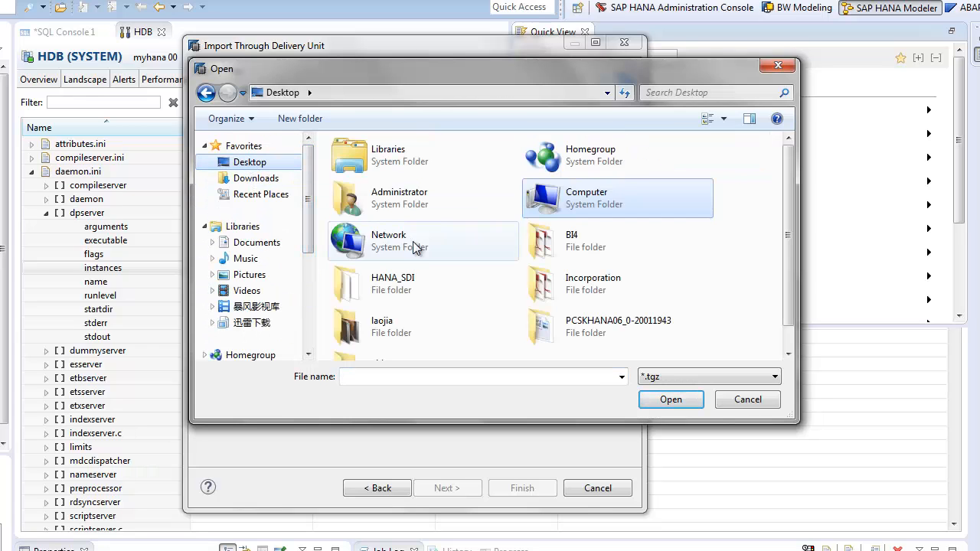
pyautogui.doubleClick(394, 288)
pyautogui.doubleClick(389, 163)
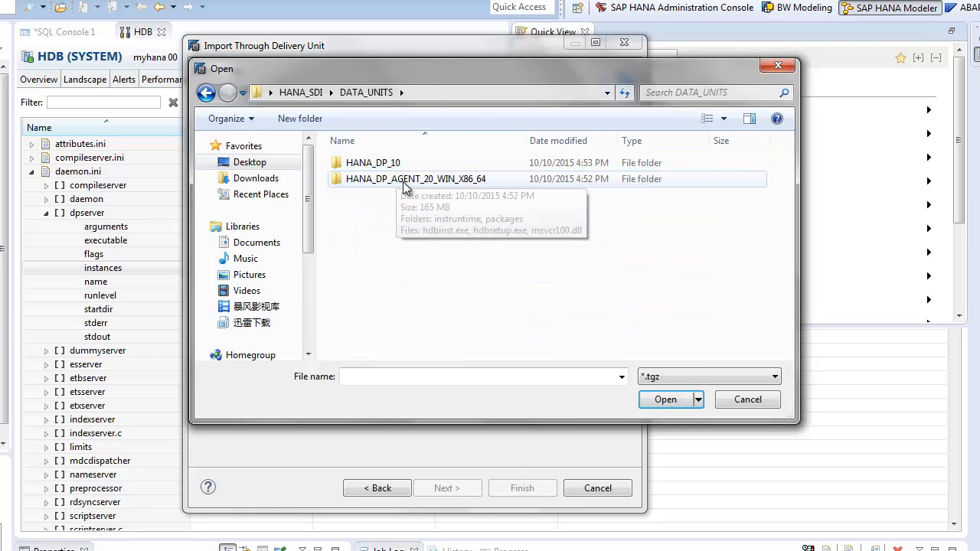
pyautogui.click(405, 164)
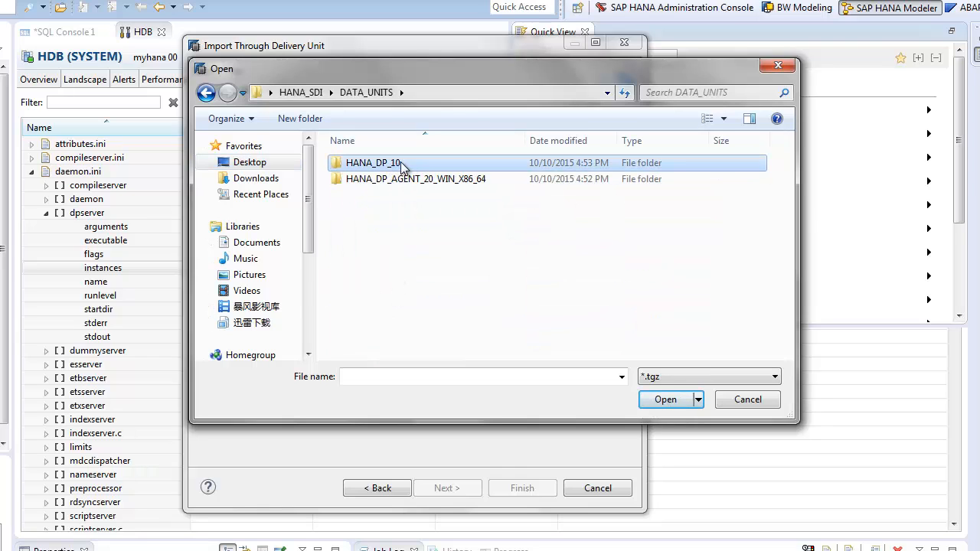
pyautogui.doubleClick(407, 164)
pyautogui.doubleClick(405, 164)
pyautogui.click(396, 179)
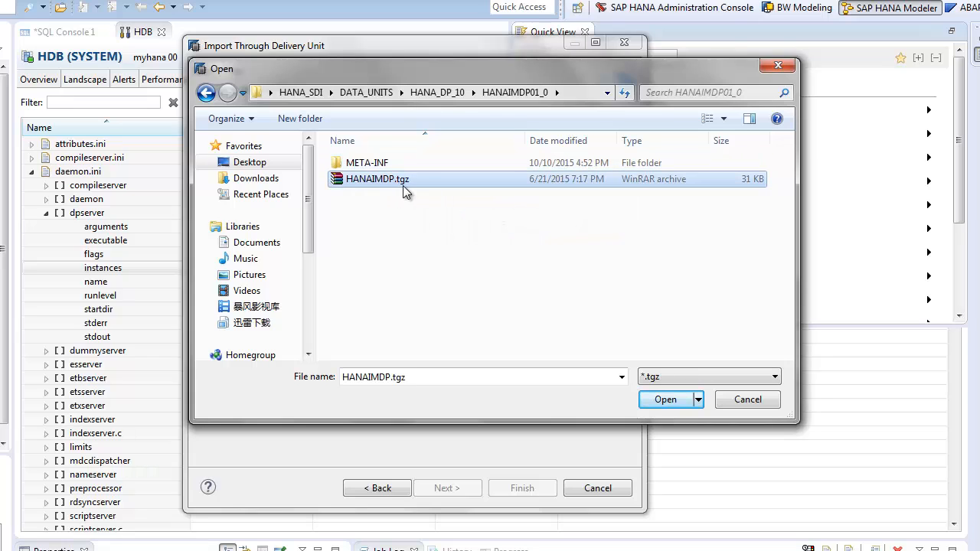
pyautogui.doubleClick(403, 182)
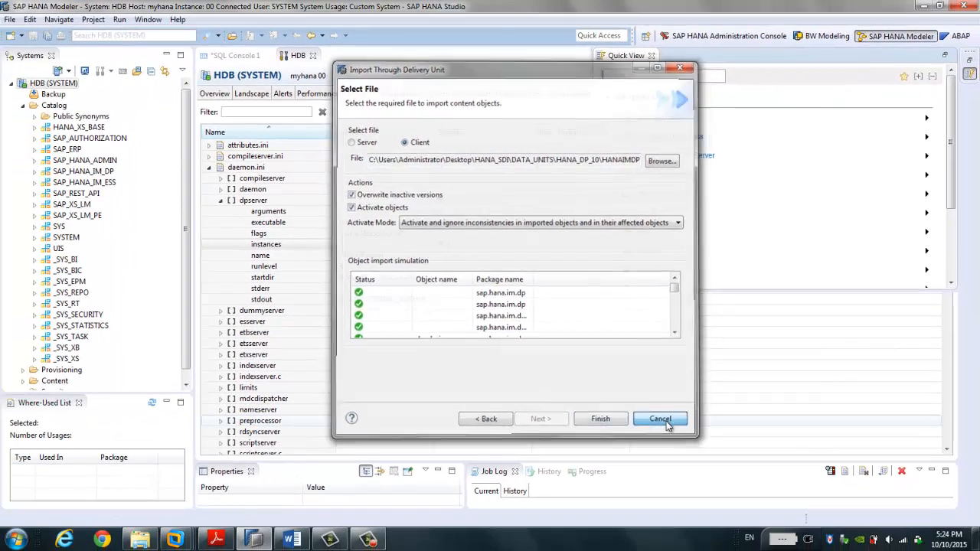
# Step: Cancel the delivery unit import, close Quick View, and return to the Word setup steps
pyautogui.click(578, 489)
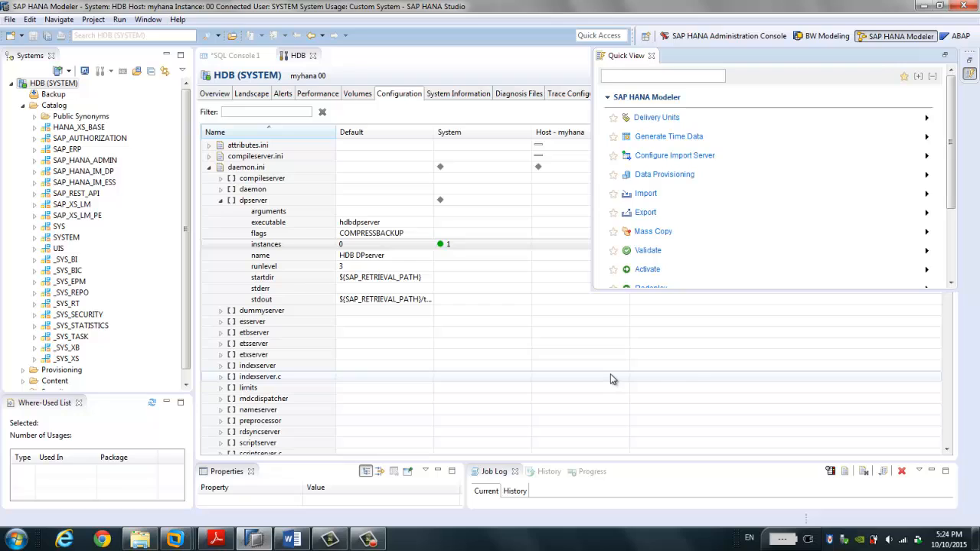
pyautogui.click(696, 377)
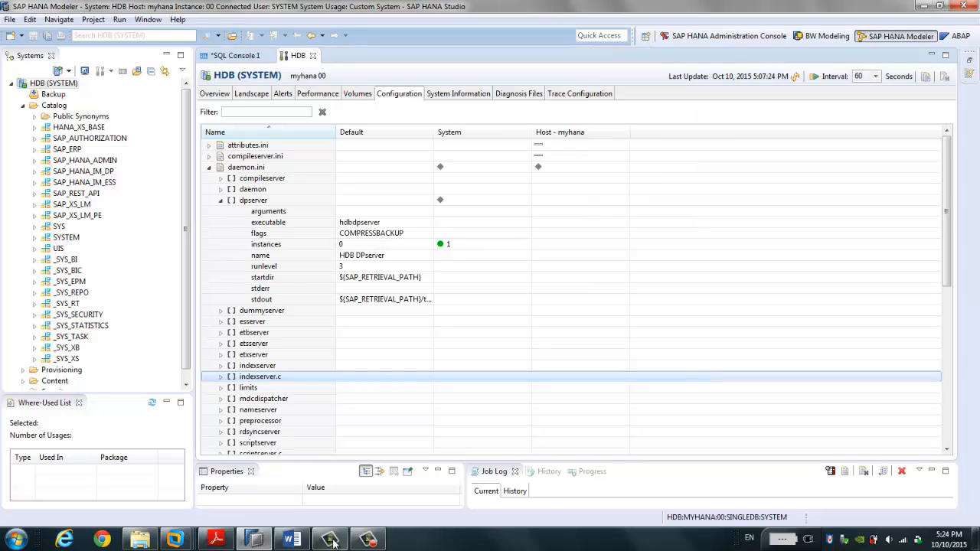
pyautogui.click(295, 541)
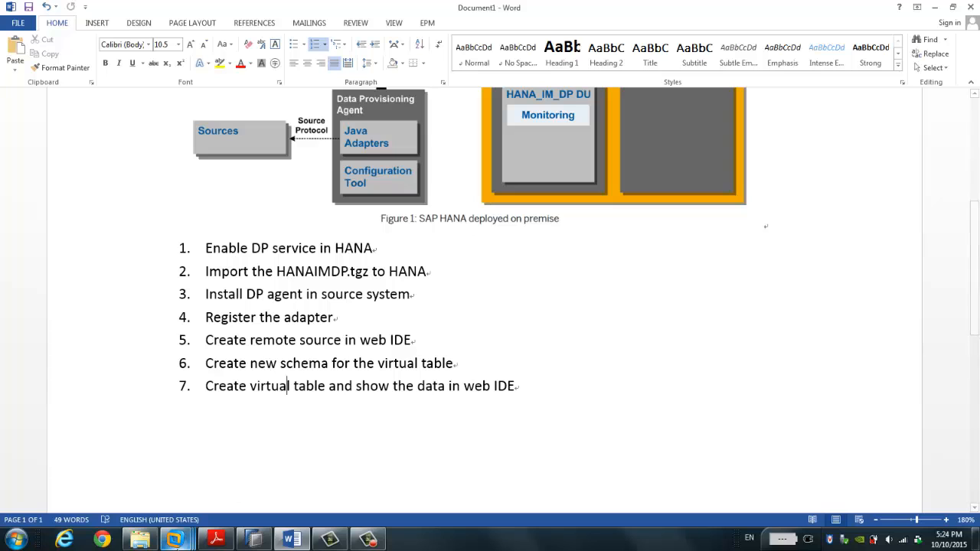
pyautogui.moveTo(175, 539)
pyautogui.click(248, 486)
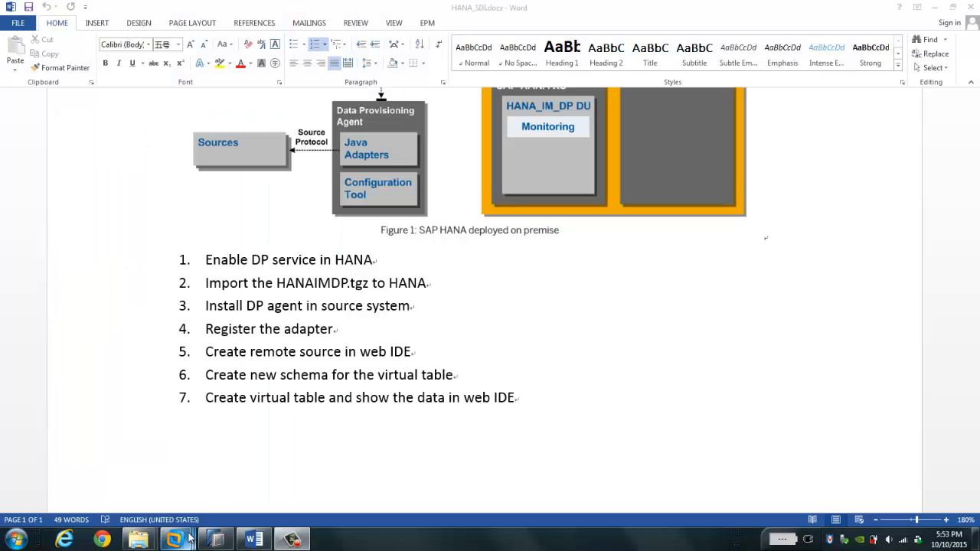
pyautogui.moveTo(190, 538)
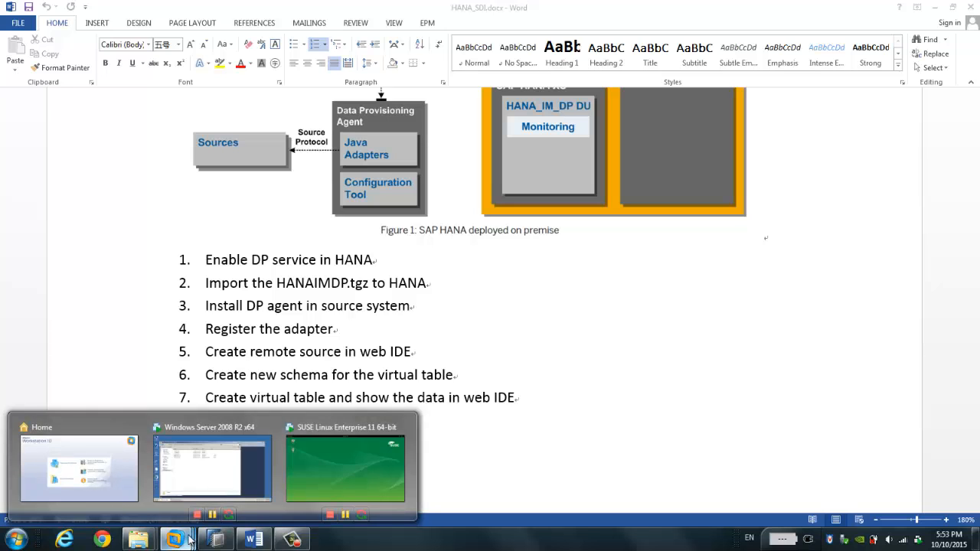
# Step: In the Windows Server VM, go up to HANA_SDI and open the HANA_DP_AGENT_20_WIN_X86_64 folder
pyautogui.click(230, 483)
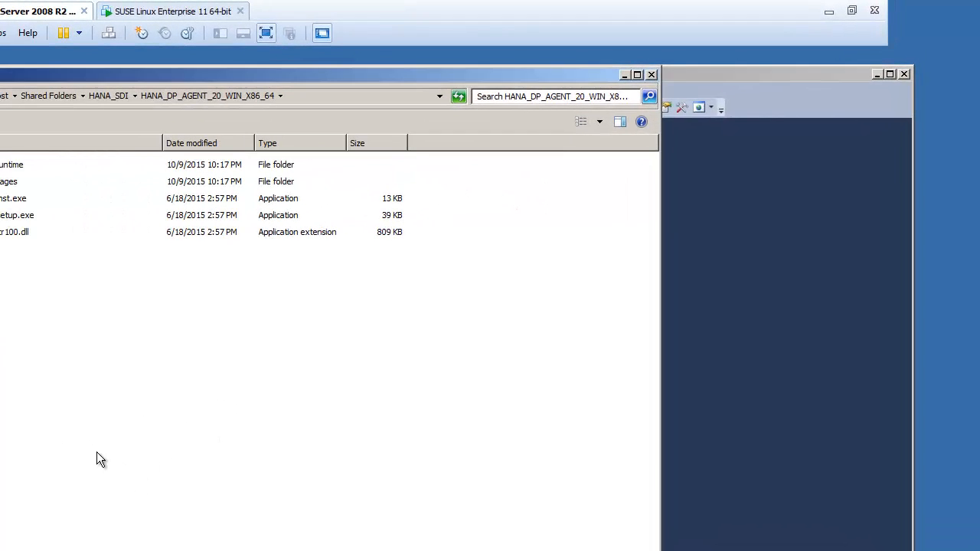
pyautogui.click(103, 94)
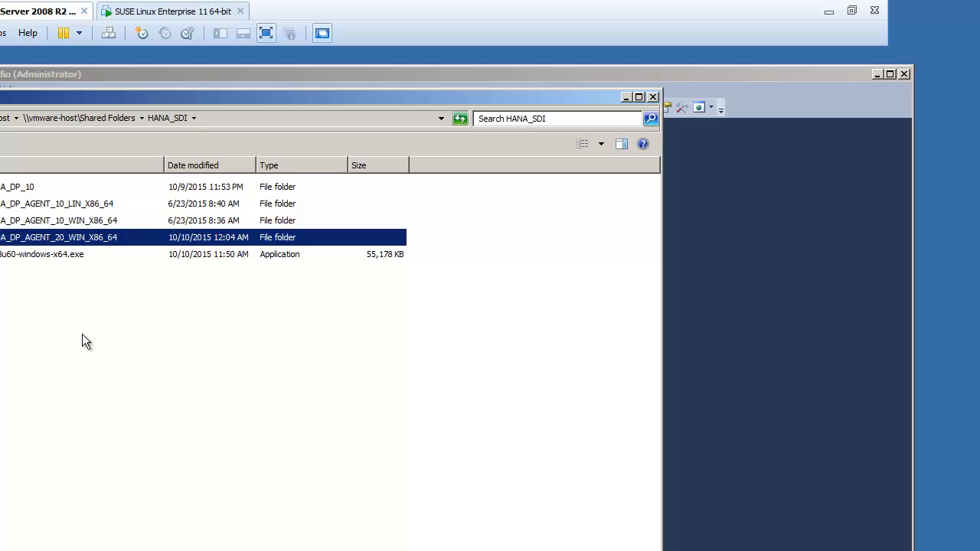
pyautogui.press('F2')
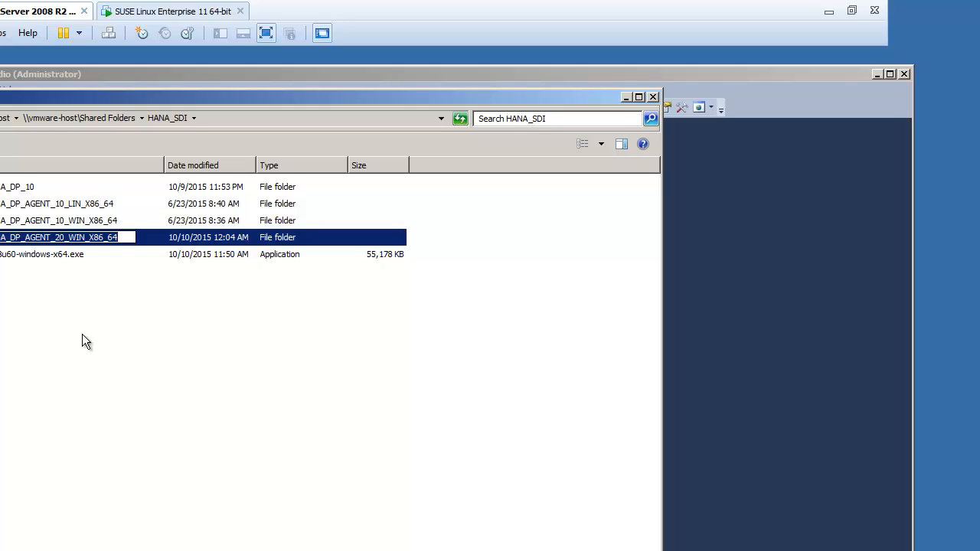
pyautogui.click(93, 269)
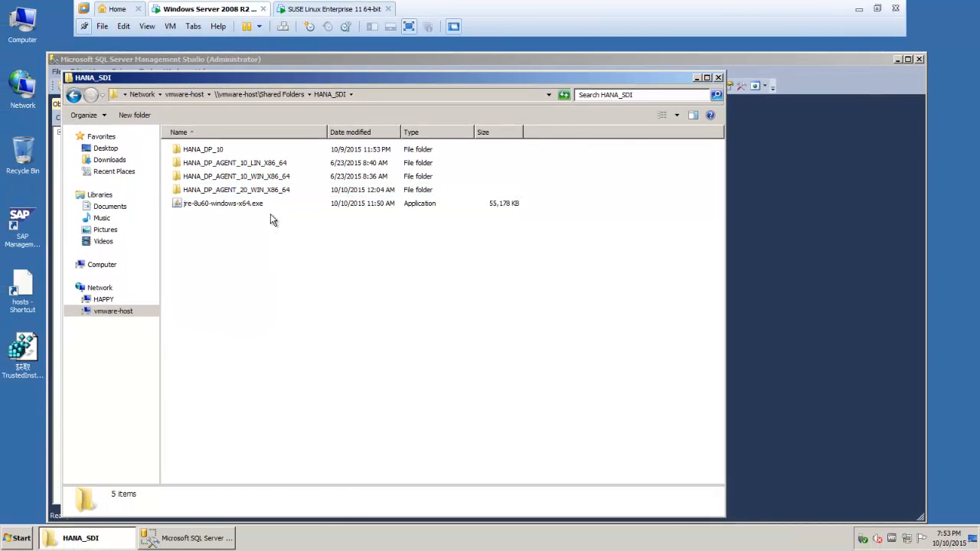
pyautogui.doubleClick(276, 190)
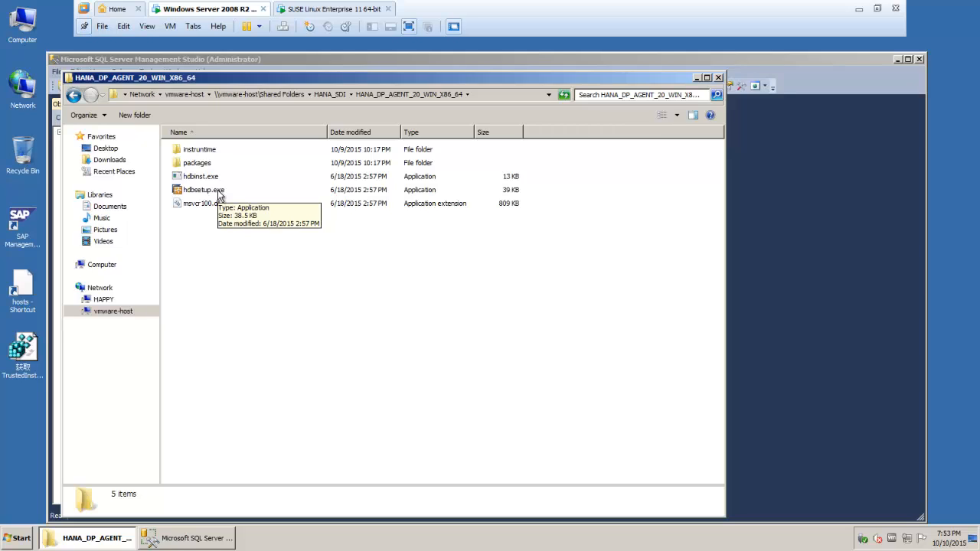
# Step: Minimize VMware, bring up the host's HANA_DP_AGENT_20_WIN_X86_64 folder, and launch the agent installer
pyautogui.click(856, 11)
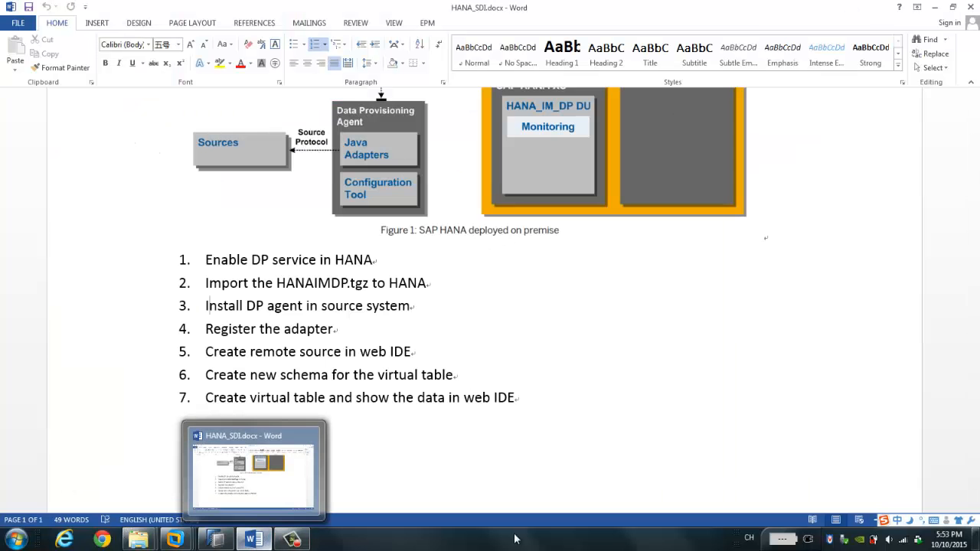
pyautogui.moveTo(138, 540)
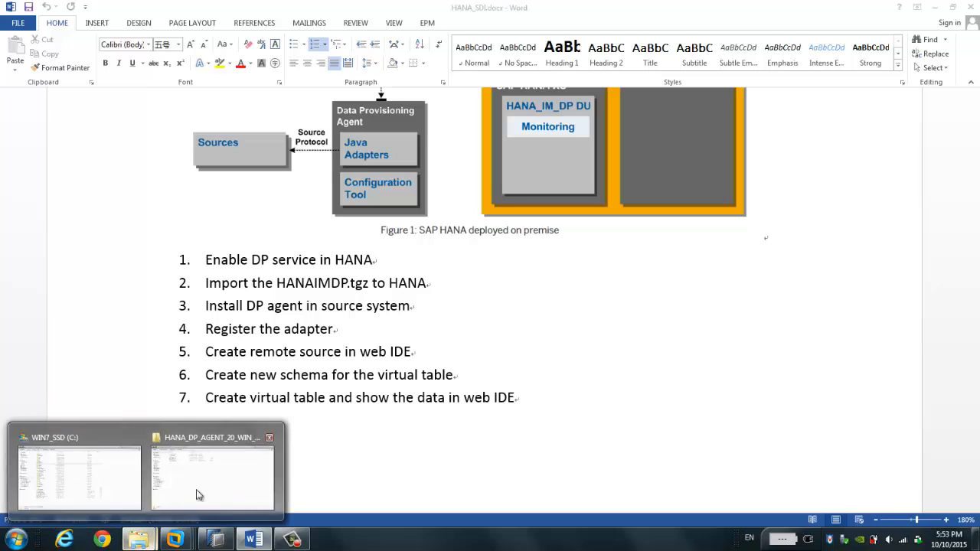
pyautogui.click(205, 479)
pyautogui.doubleClick(194, 123)
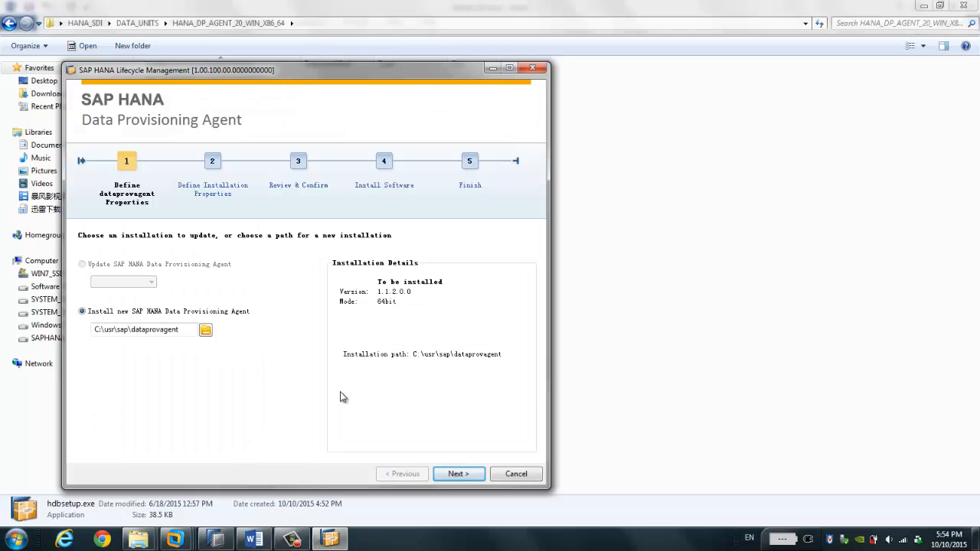
# Step: Enter 'administrator' and its password as agent service user, then cancel the installation
pyautogui.click(460, 475)
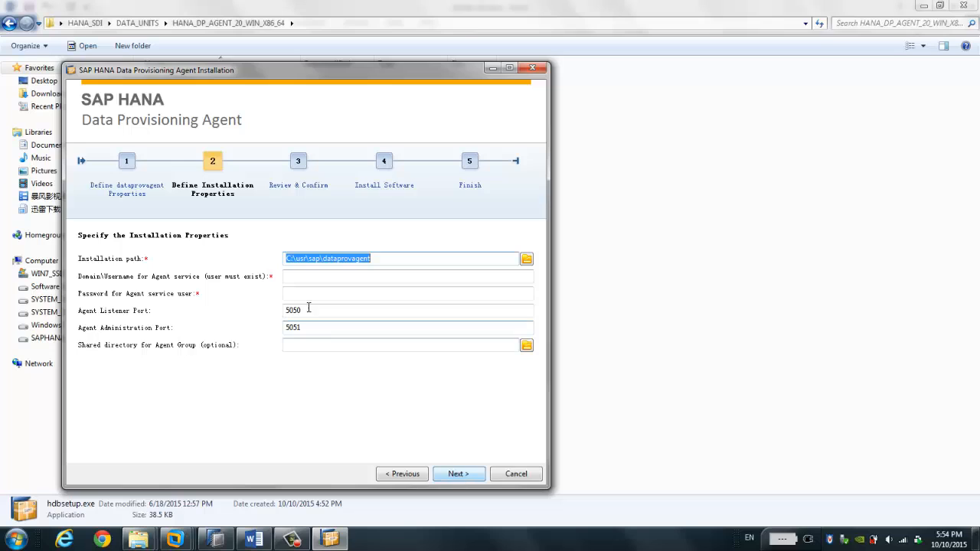
pyautogui.click(314, 279)
pyautogui.write('a')
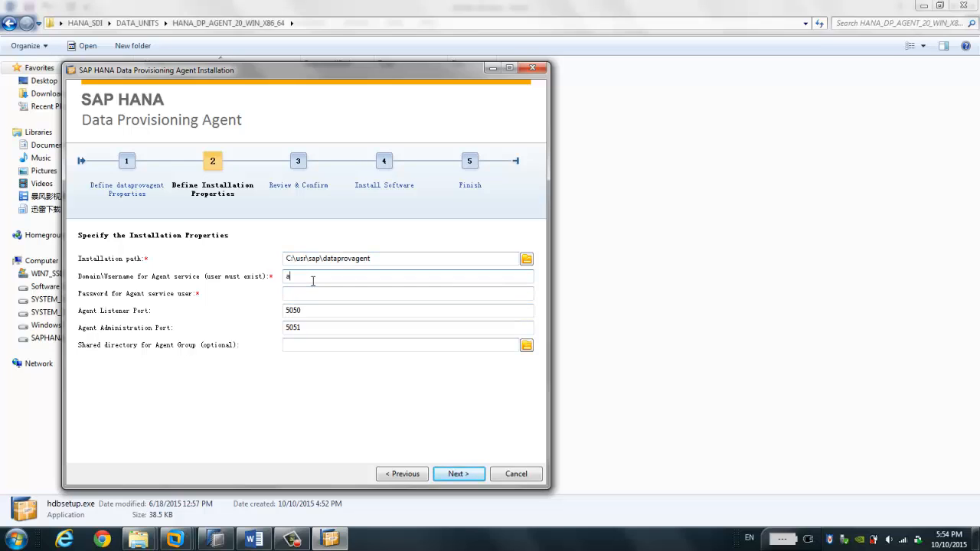
pyautogui.write('dministrator')
pyautogui.press('Tab')
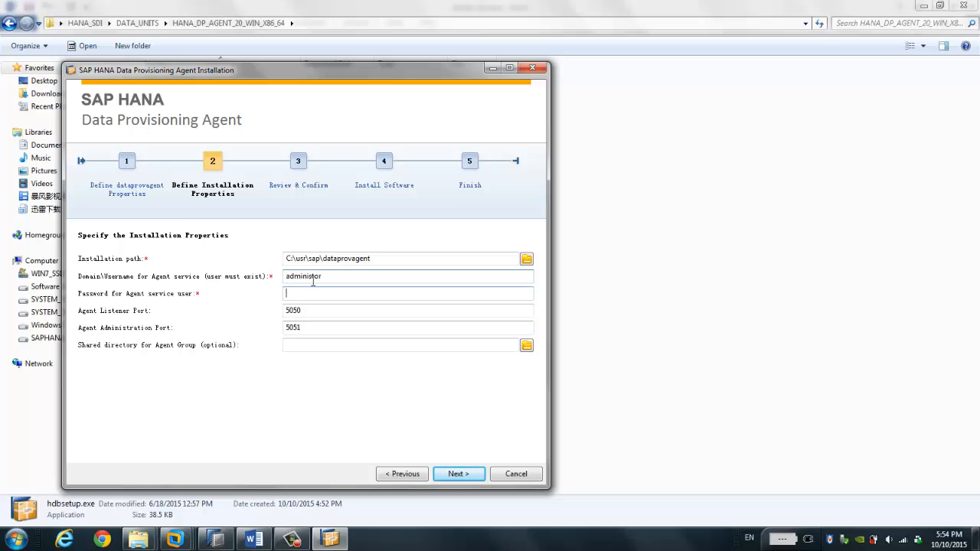
pyautogui.write('********')
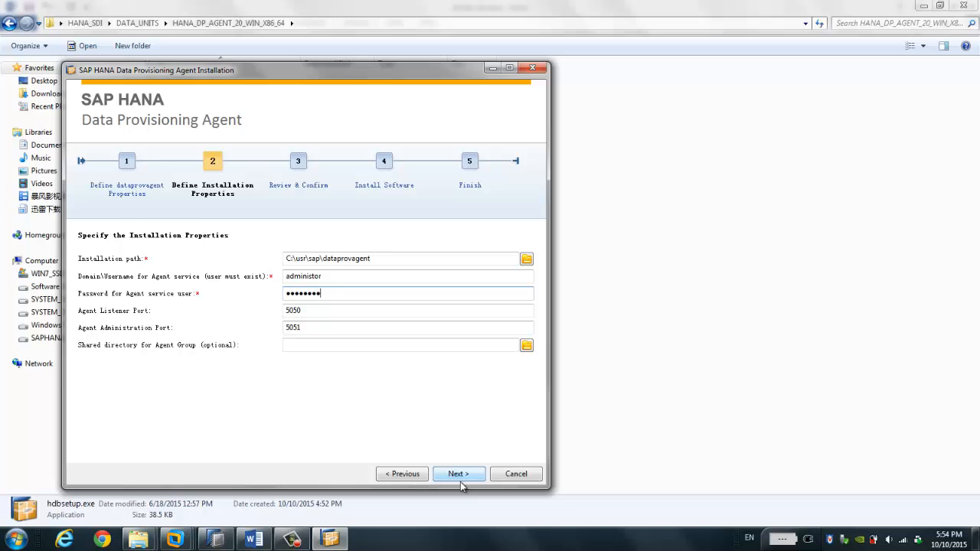
pyautogui.click(516, 474)
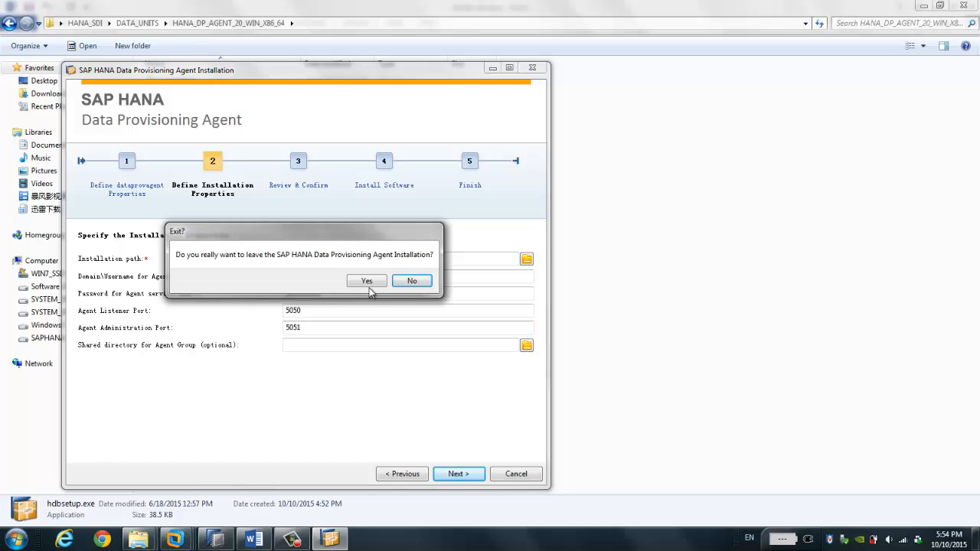
# Step: Confirm exiting the installer, then close the guest's agent folder window and open Start
pyautogui.click(369, 281)
pyautogui.moveTo(175, 539)
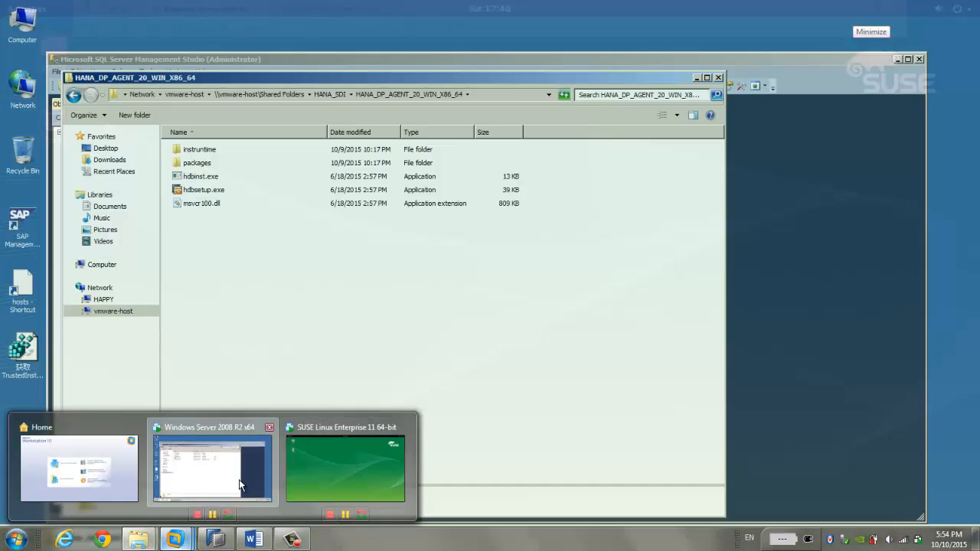
pyautogui.click(239, 484)
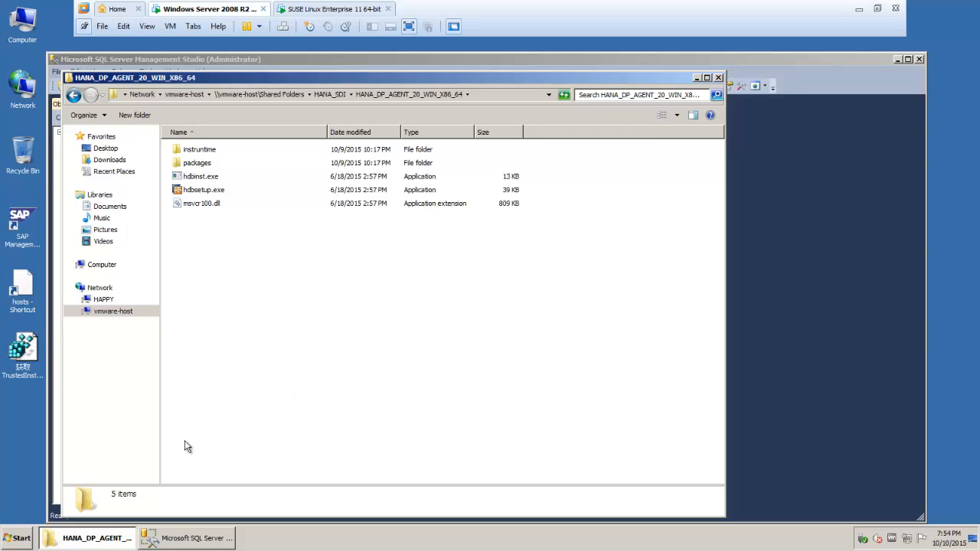
pyautogui.click(719, 78)
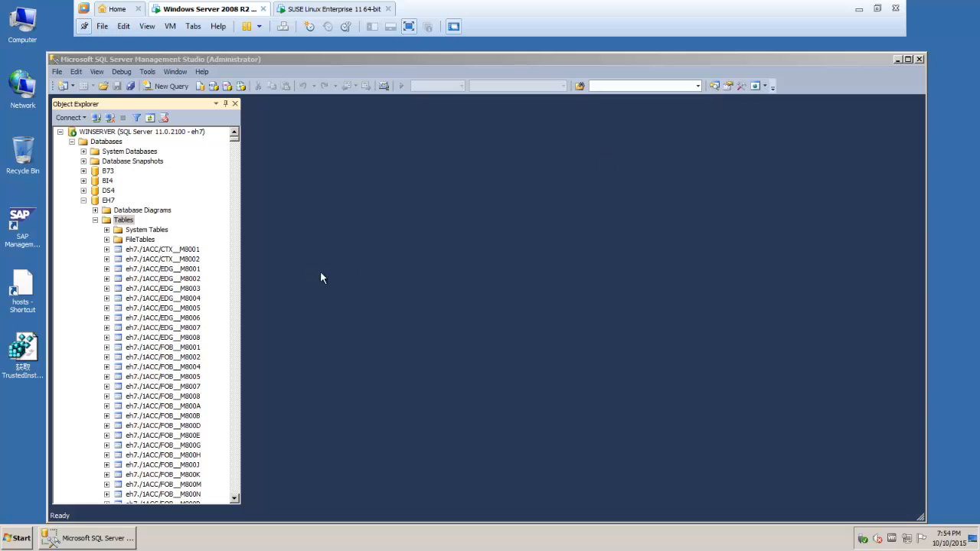
pyautogui.click(6, 542)
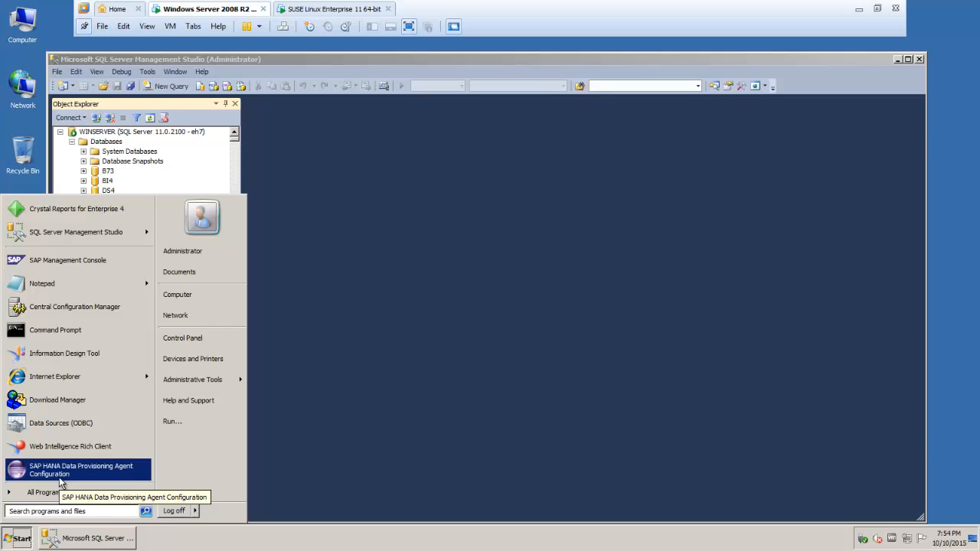
# Step: Launch Data Provisioning Agent Configuration and connect to myhana:30015 with the admin user and password
pyautogui.click(61, 476)
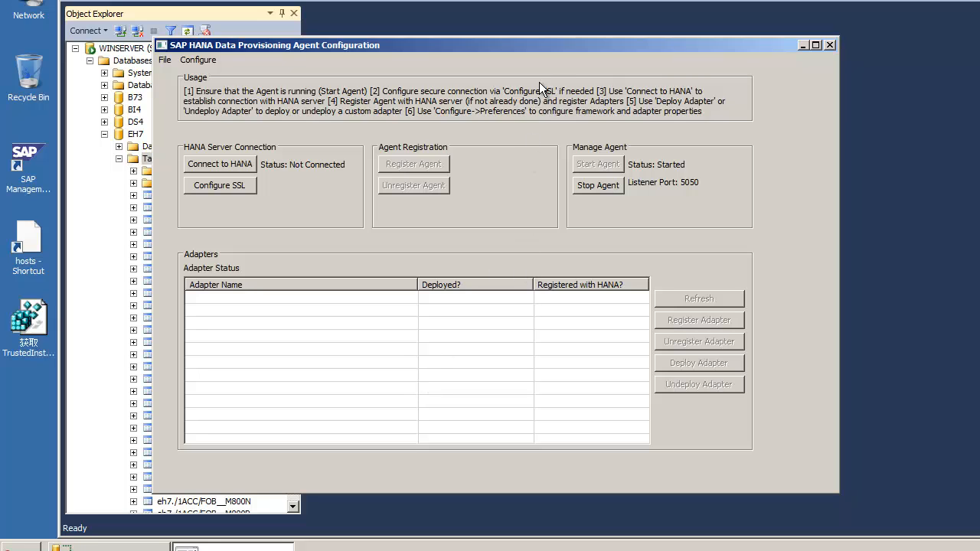
pyautogui.moveTo(539, 49); pyautogui.dragTo(606, 49)
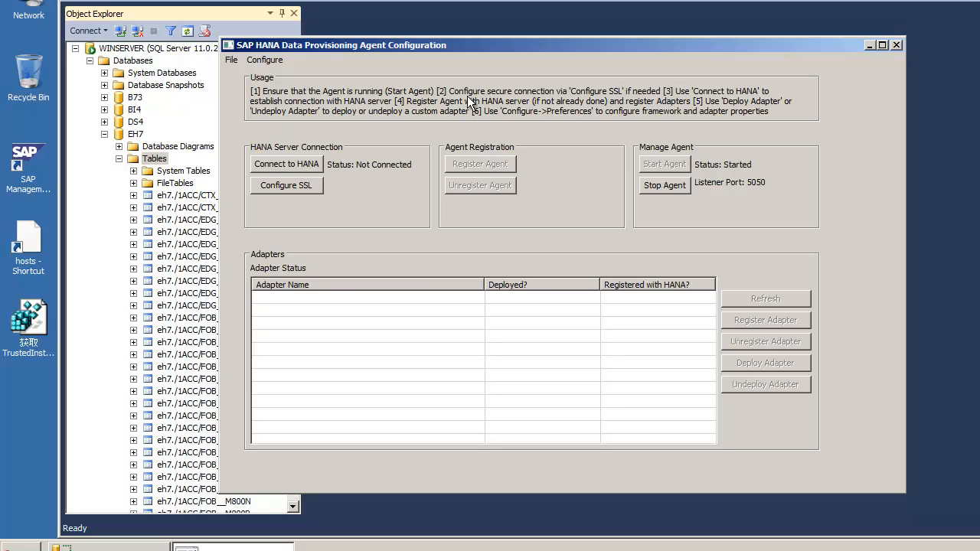
pyautogui.click(319, 168)
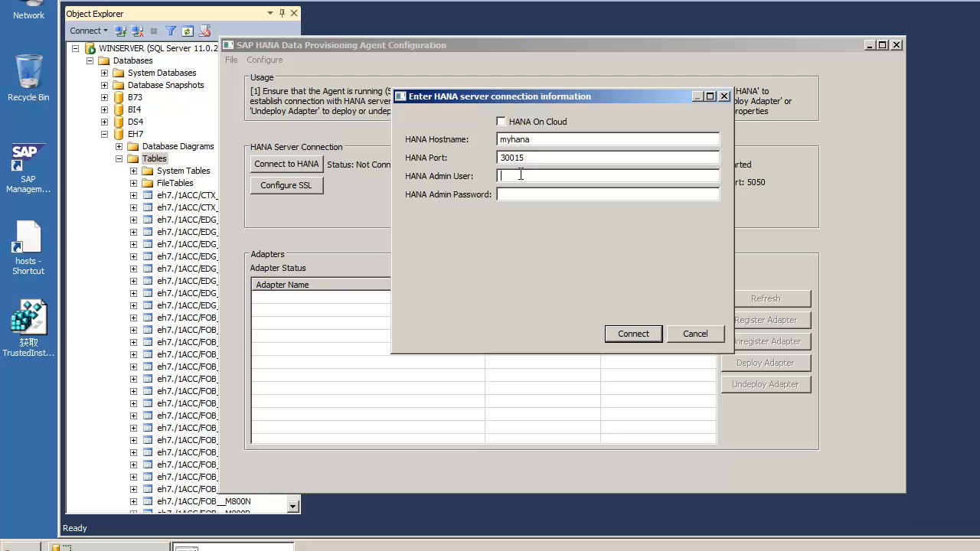
pyautogui.doubleClick(529, 160)
pyautogui.click(517, 176)
pyautogui.write('s')
pyautogui.write('y')
pyautogui.write('stem')
pyautogui.write('*********')
pyautogui.write('**')
pyautogui.click(641, 338)
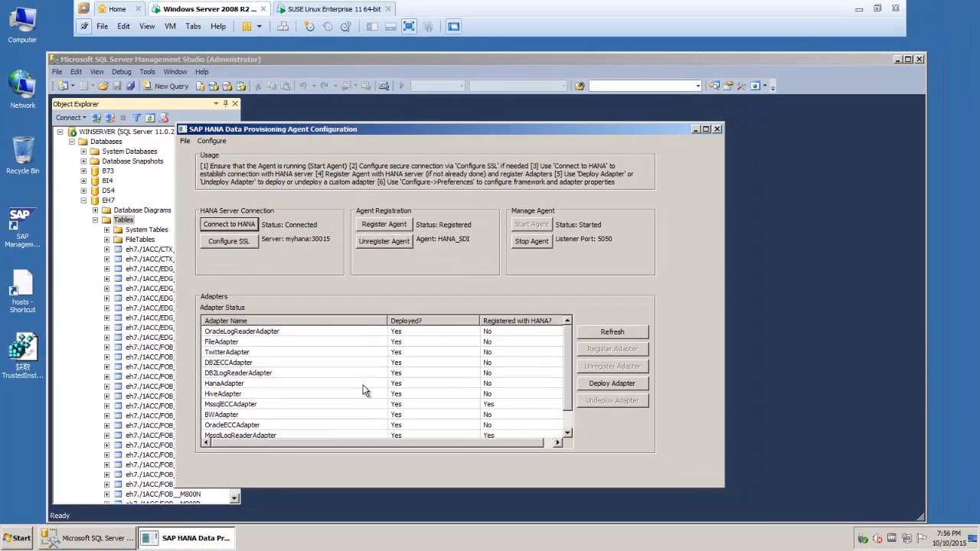
# Step: Check the adapter list to confirm MssqlLogReaderAdapter is registered with HANA, then return to the Word plan
pyautogui.click(363, 385)
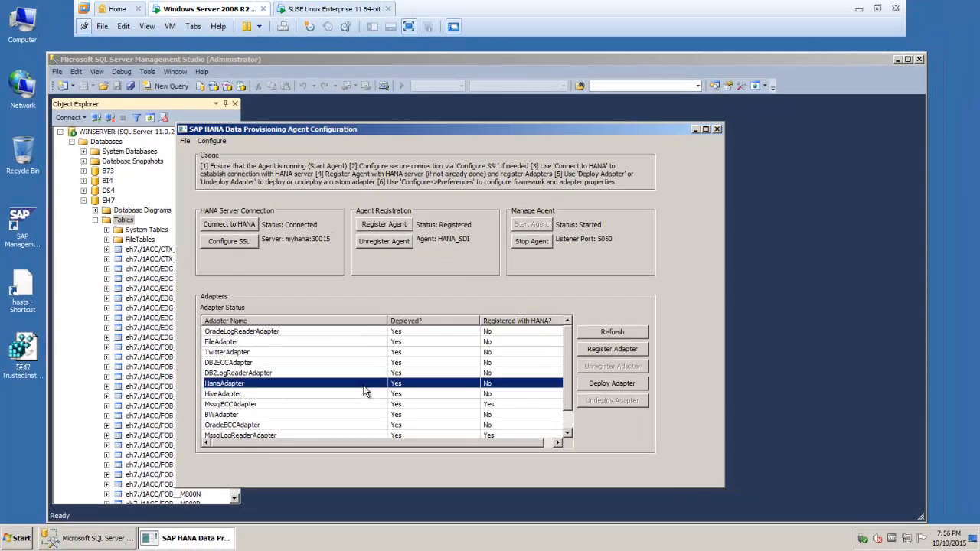
pyautogui.scroll(-1, 364, 391)
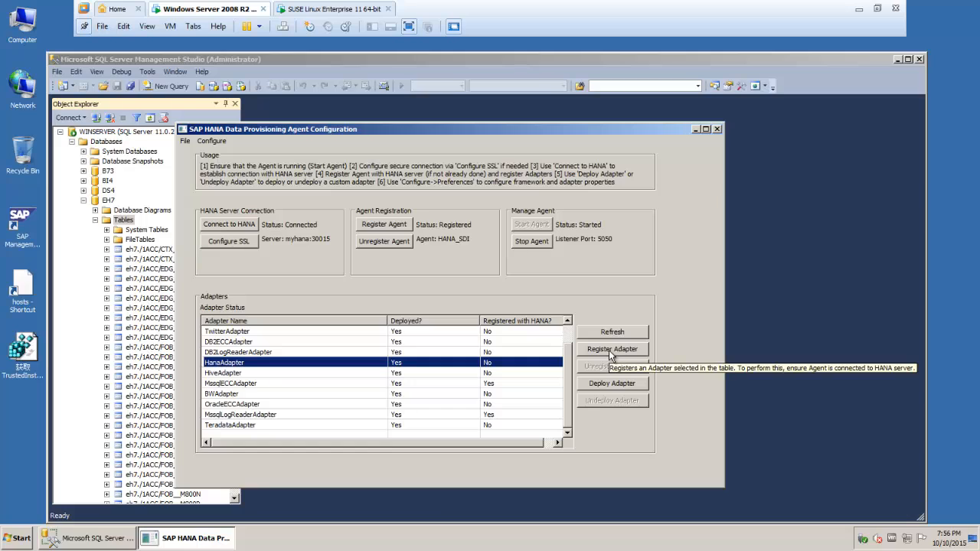
pyautogui.click(504, 373)
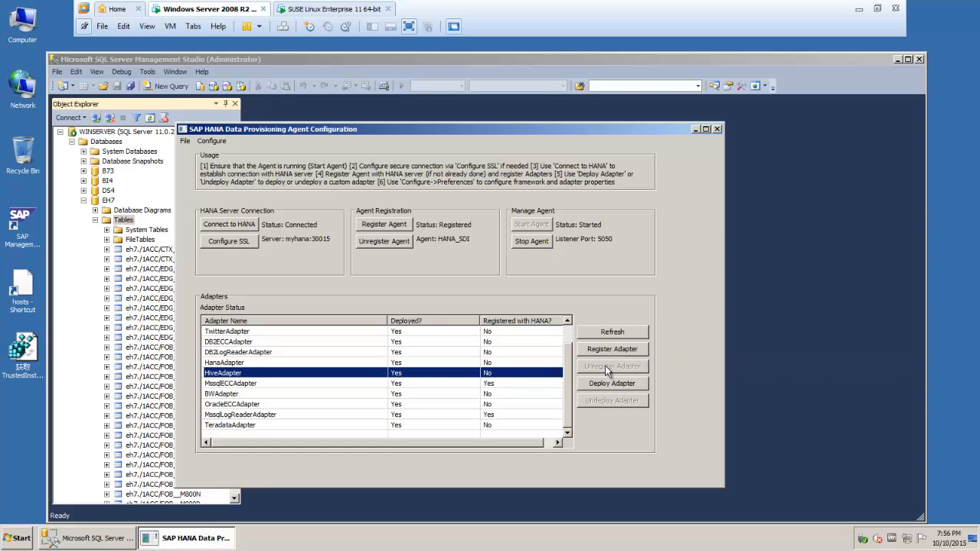
pyautogui.click(317, 415)
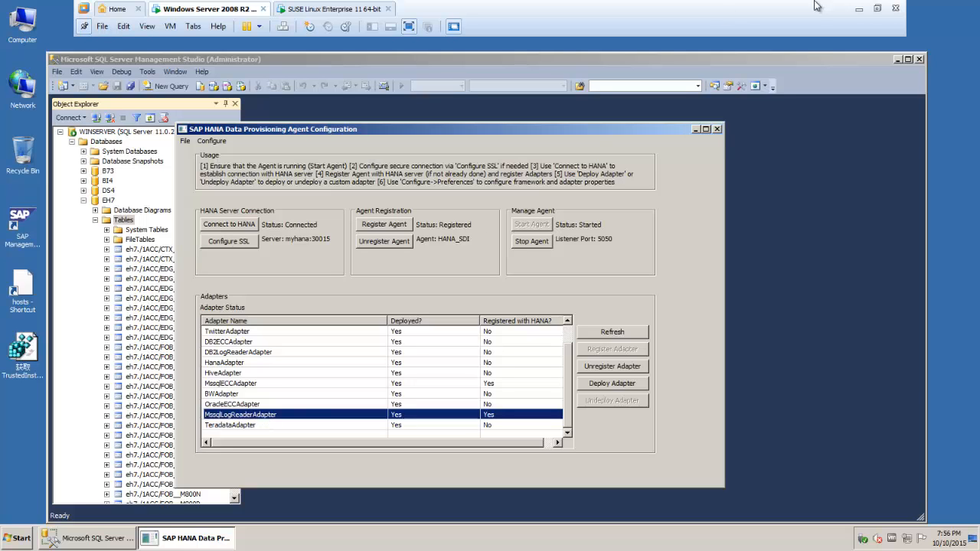
pyautogui.click(859, 9)
pyautogui.click(259, 542)
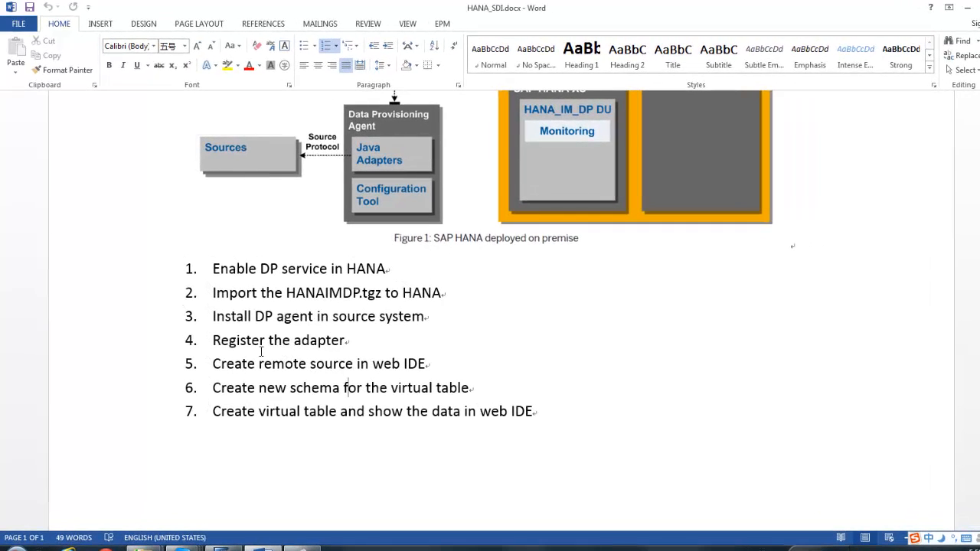
# Step: Mark the Register the adapter and create remote source steps in the checklist, then go to SAP HANA Studio
pyautogui.moveTo(215, 340); pyautogui.dragTo(348, 347)
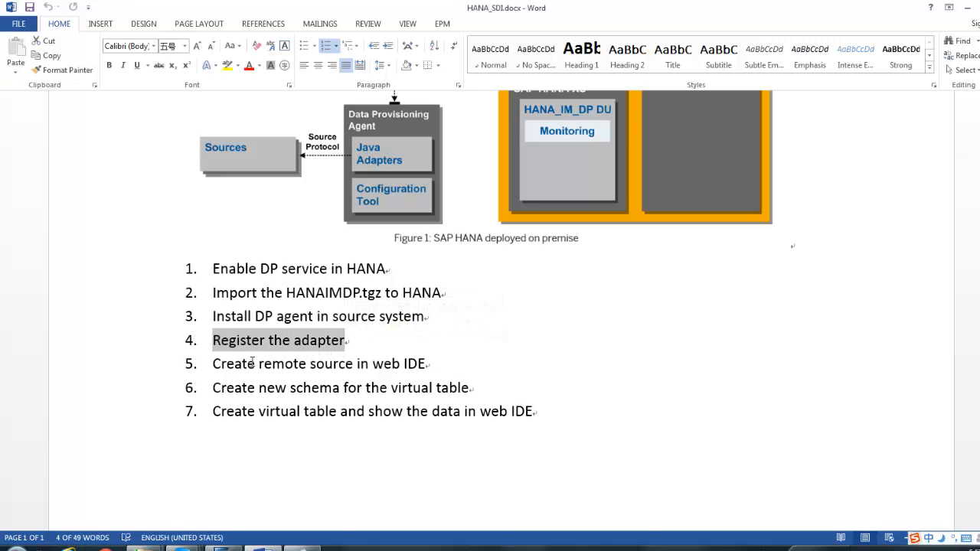
pyautogui.moveTo(213, 364); pyautogui.dragTo(417, 373)
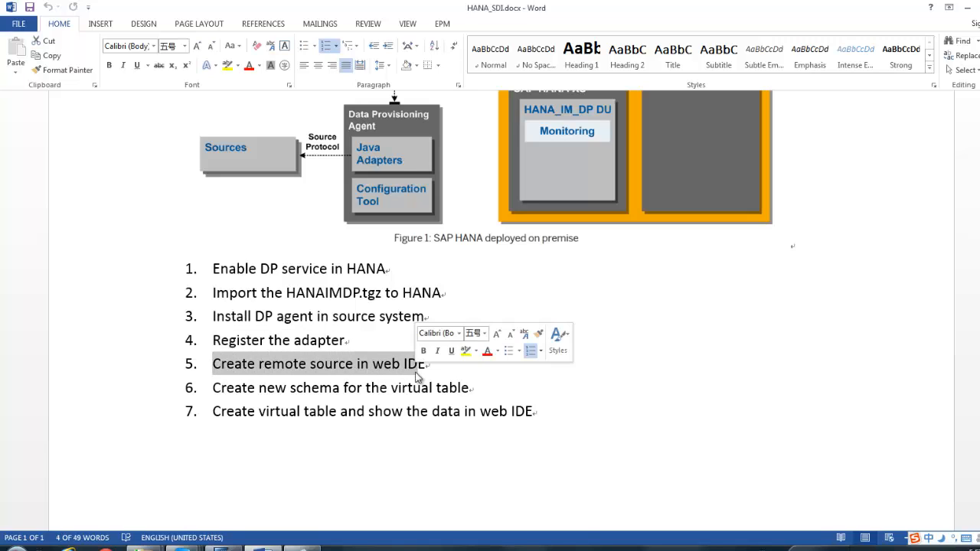
pyautogui.click(399, 375)
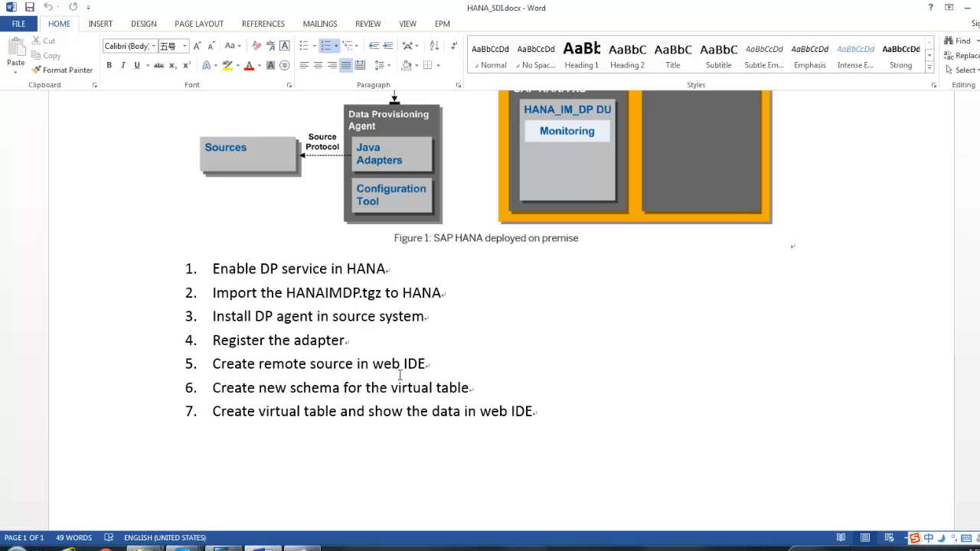
pyautogui.hotkey('alt', 'Tab')
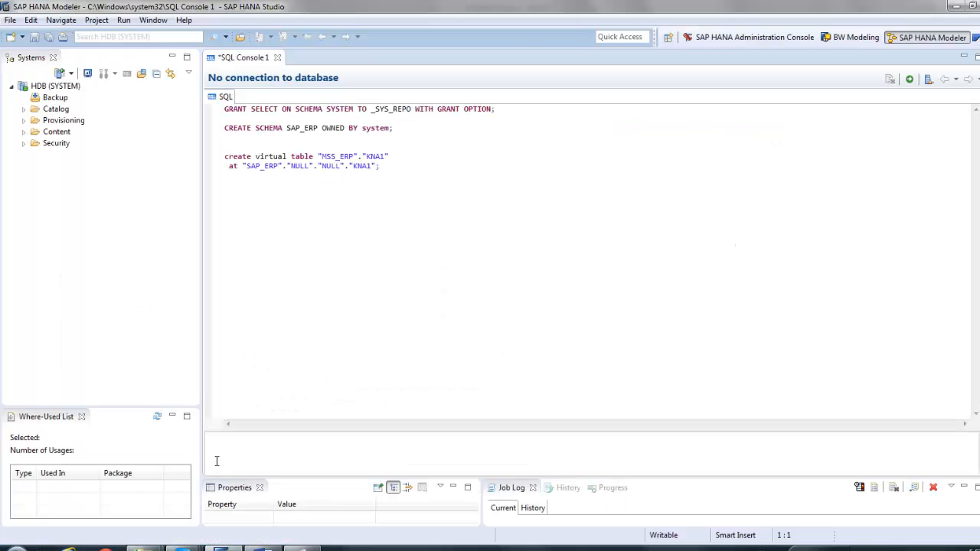
# Step: Expand Provisioning to reveal Remote Sources in the Systems tree, then bring up Internet Explorer
pyautogui.click(24, 121)
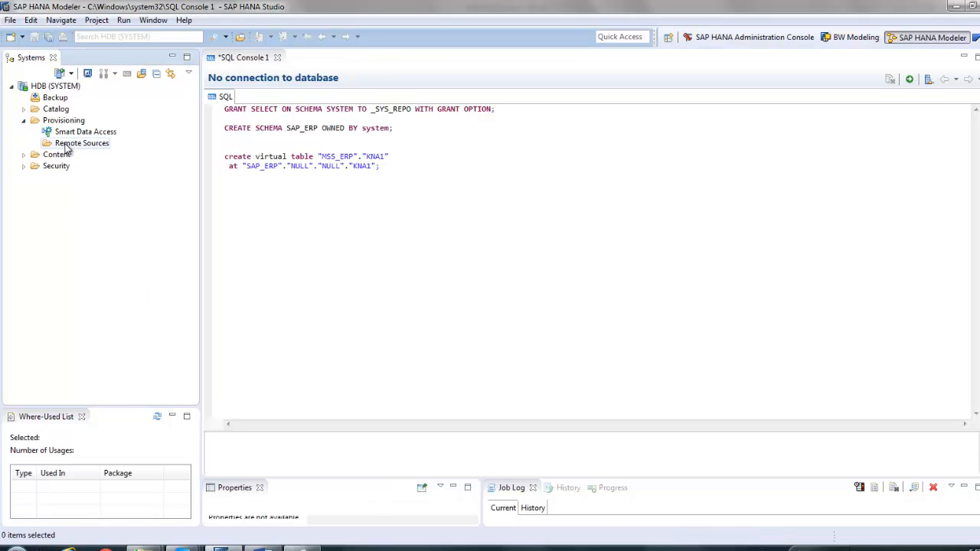
pyautogui.rightClick(68, 146)
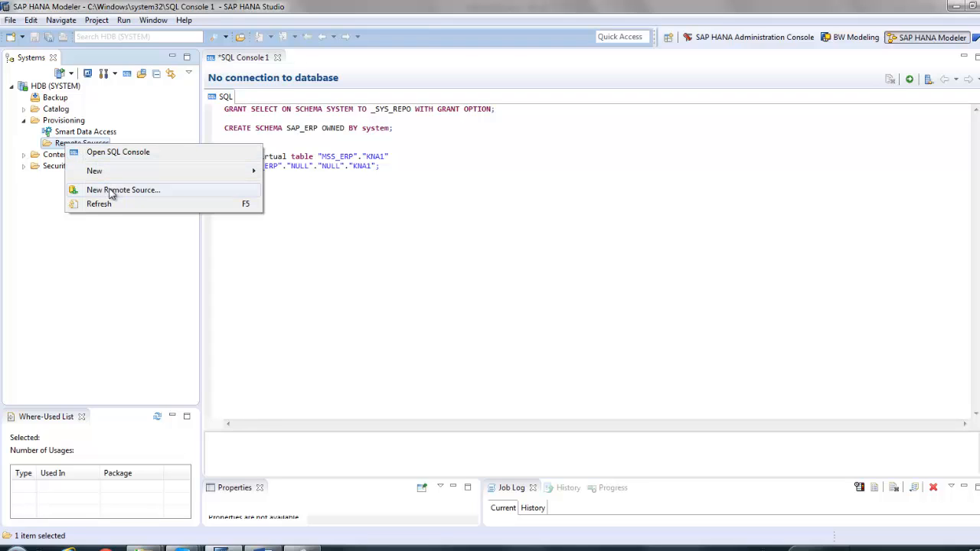
pyautogui.click(420, 350)
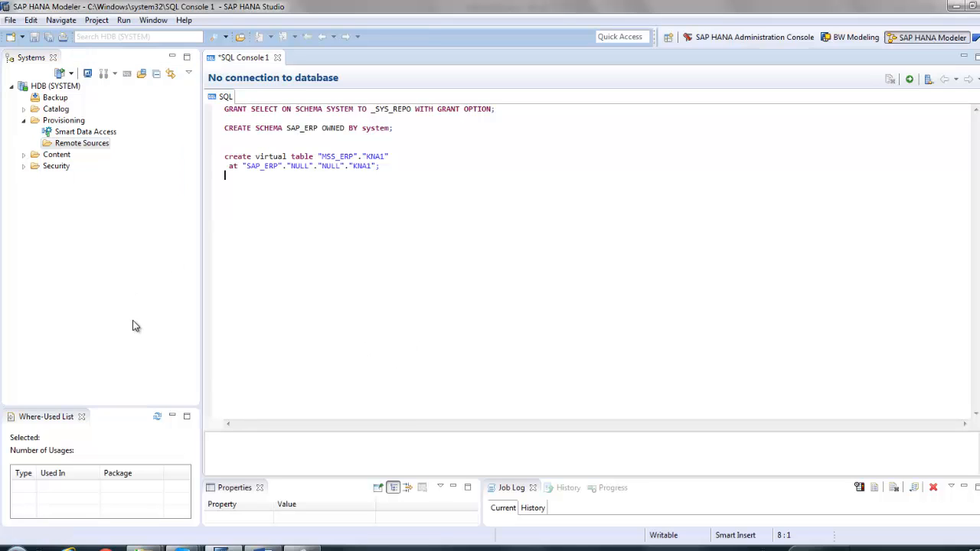
pyautogui.click(68, 549)
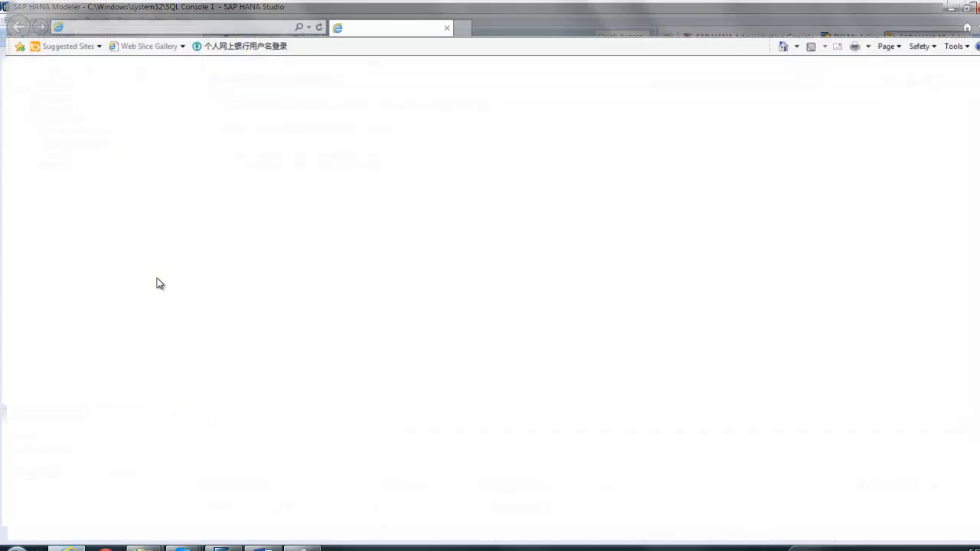
pyautogui.write('myhana:8000/')
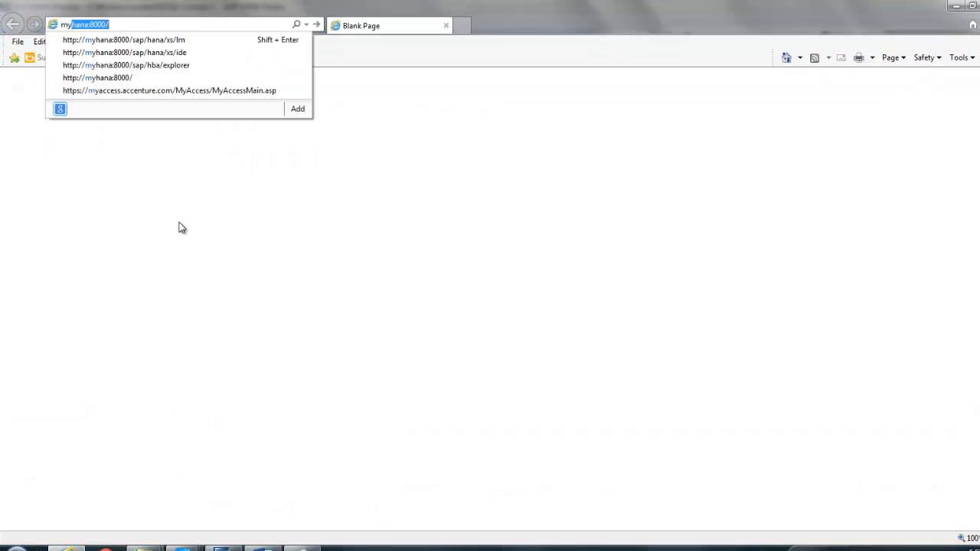
pyautogui.click(174, 52)
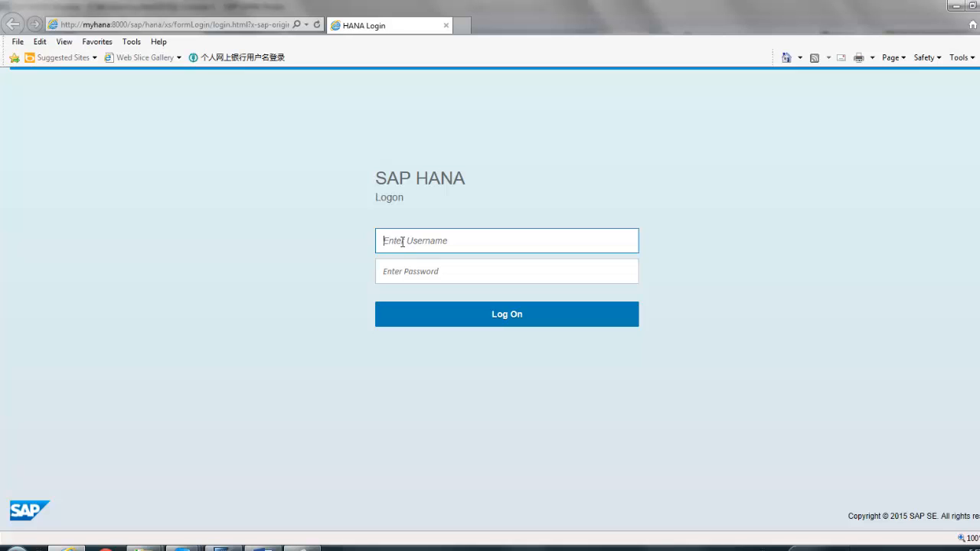
pyautogui.write('system')
pyautogui.press('Tab')
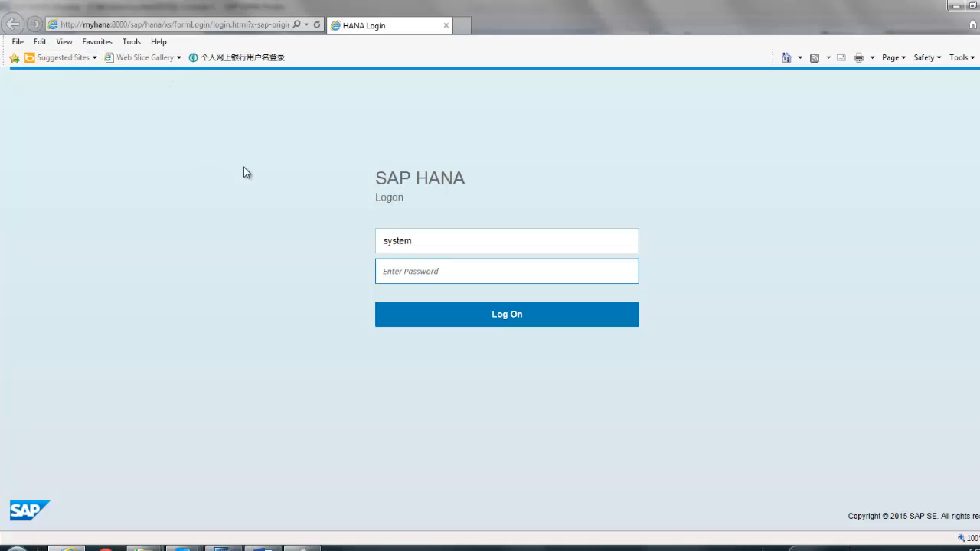
pyautogui.click(93, 23)
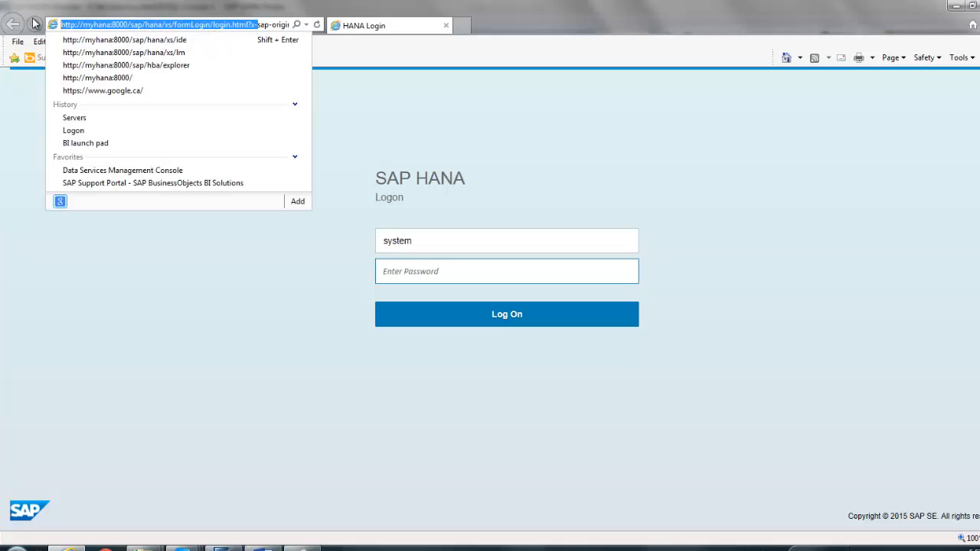
pyautogui.click(112, 24)
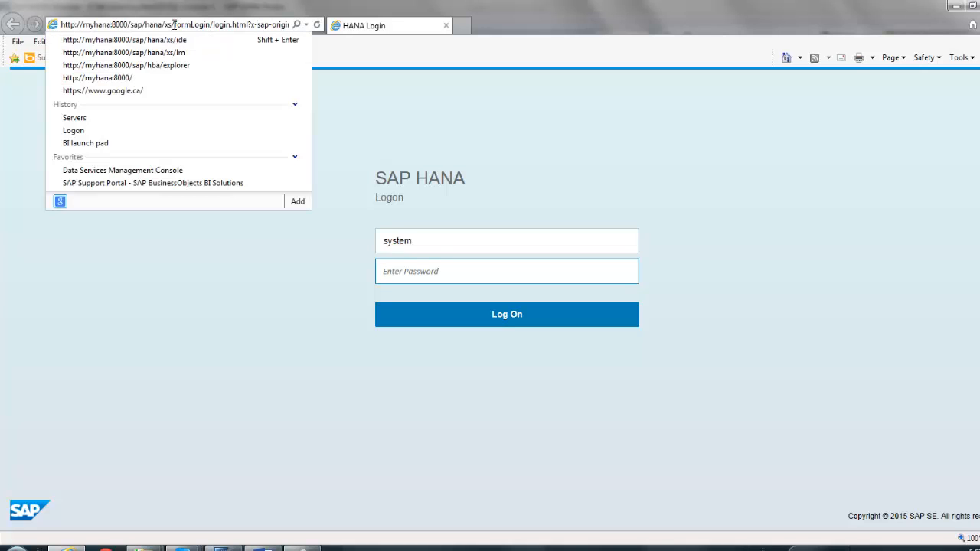
pyautogui.moveTo(174, 24); pyautogui.dragTo(466, 38)
pyautogui.press('BackSpace')
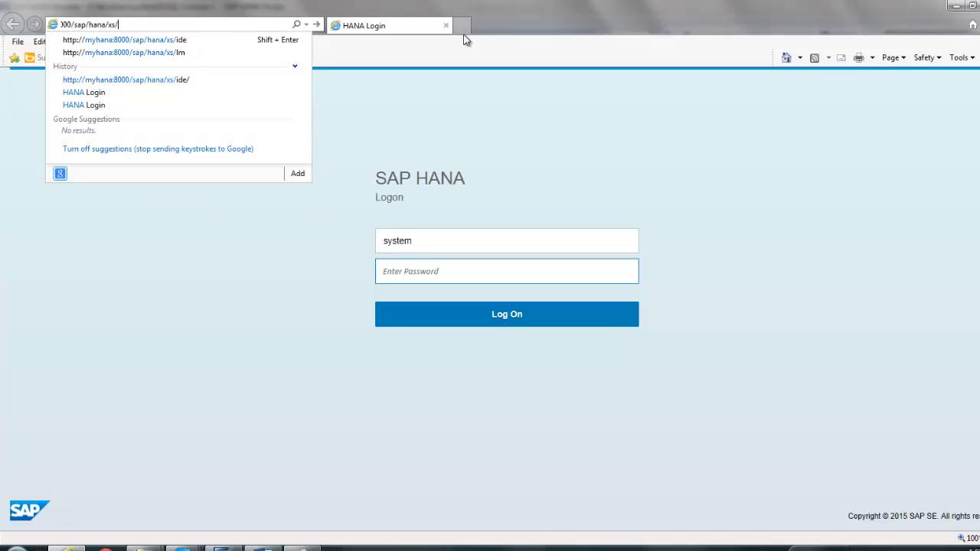
pyautogui.press('Down')
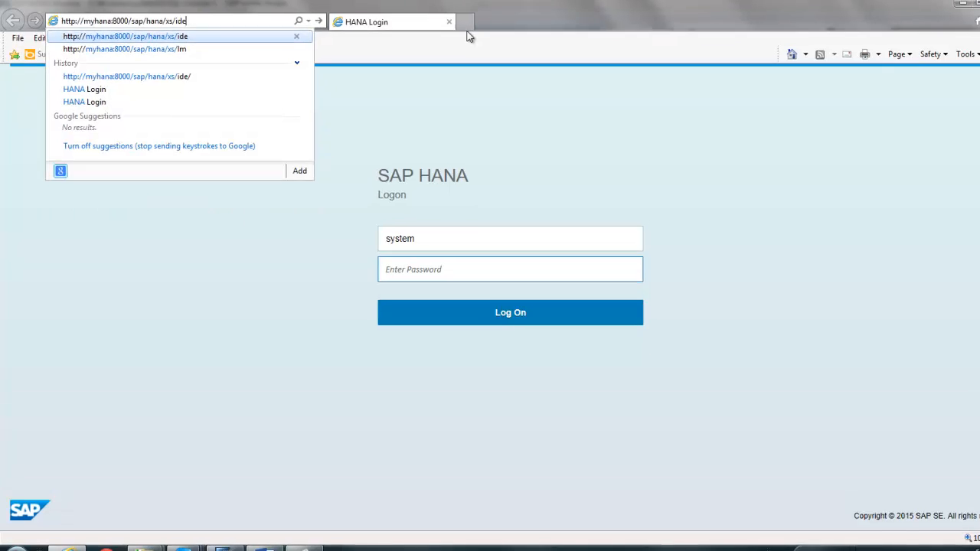
pyautogui.press('Return')
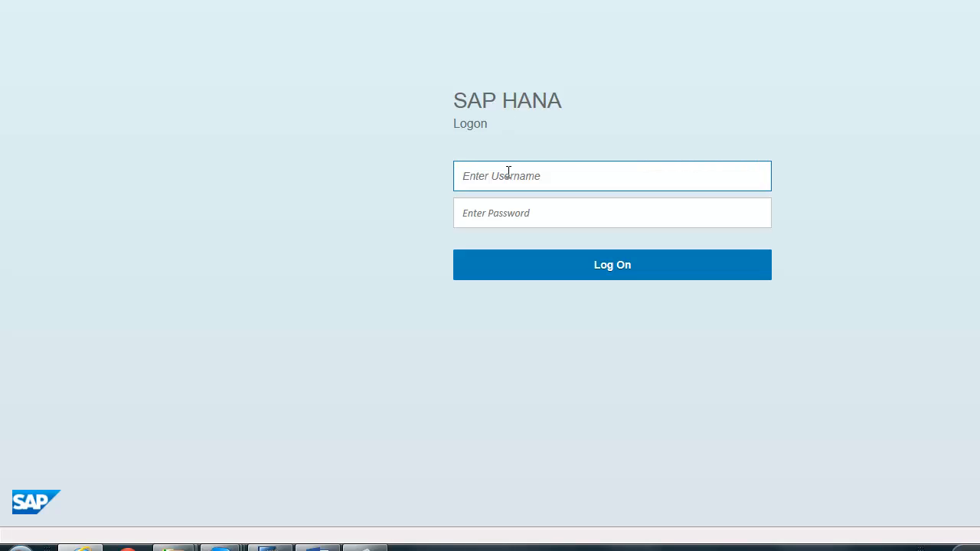
# Step: Log on to the web IDE with the system user's credentials
pyautogui.write('system')
pyautogui.press('Tab')
pyautogui.write('•••••••••')
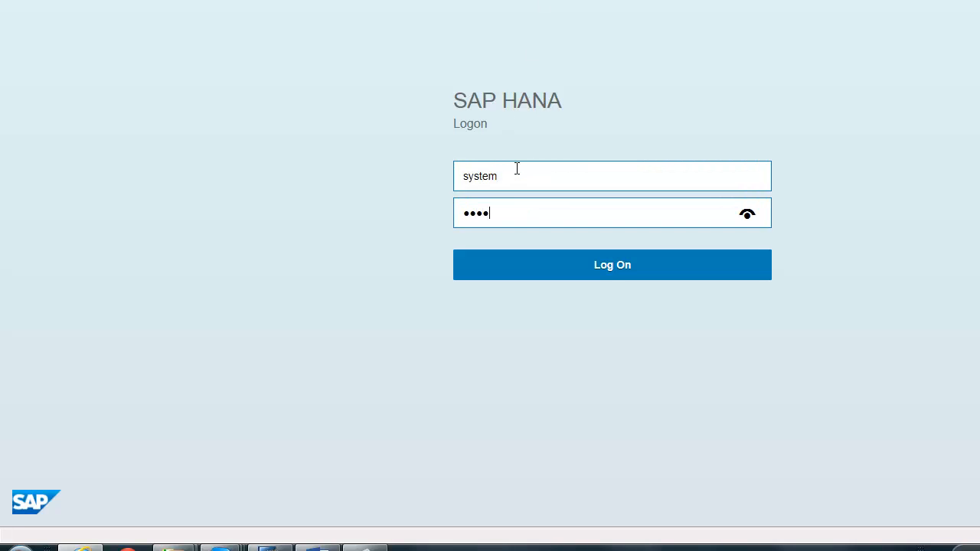
pyautogui.write('••')
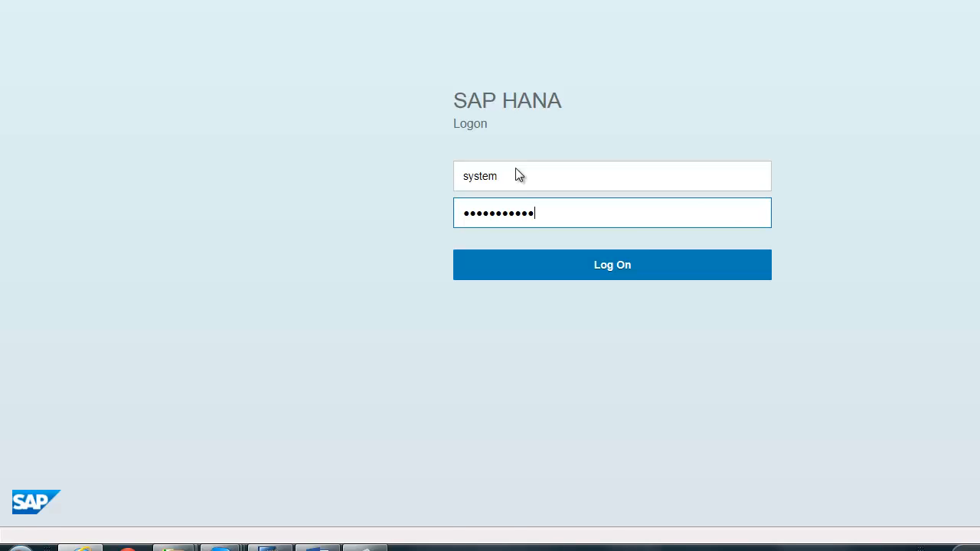
pyautogui.press('Return')
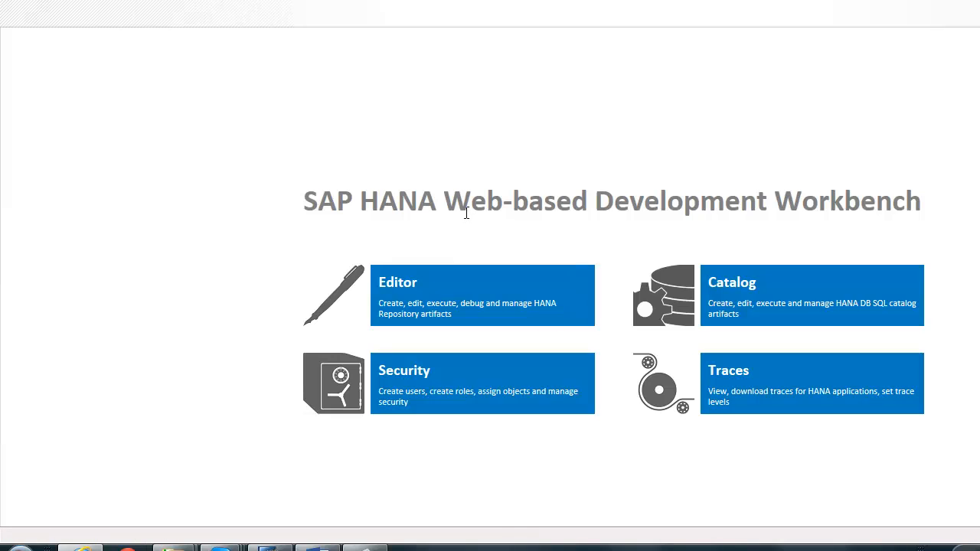
# Step: Open the Catalog, close the leftover SAP_ERP remote source editor, and expand Catalog to list schemas
pyautogui.click(755, 297)
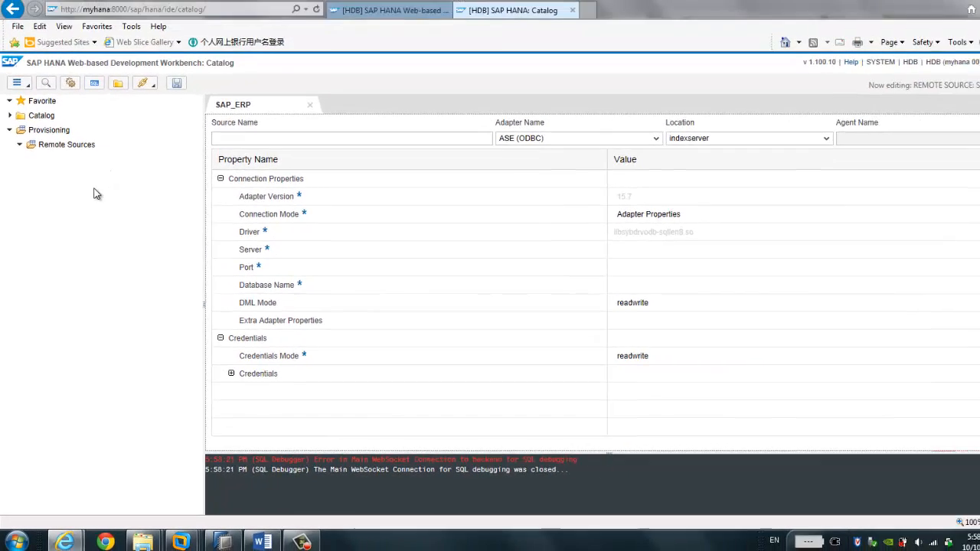
pyautogui.click(300, 117)
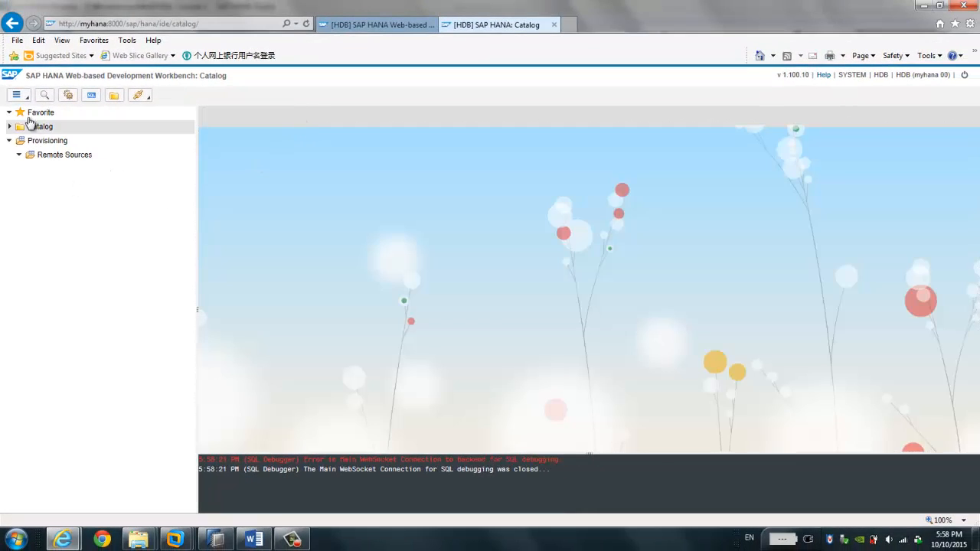
pyautogui.click(10, 141)
pyautogui.click(9, 126)
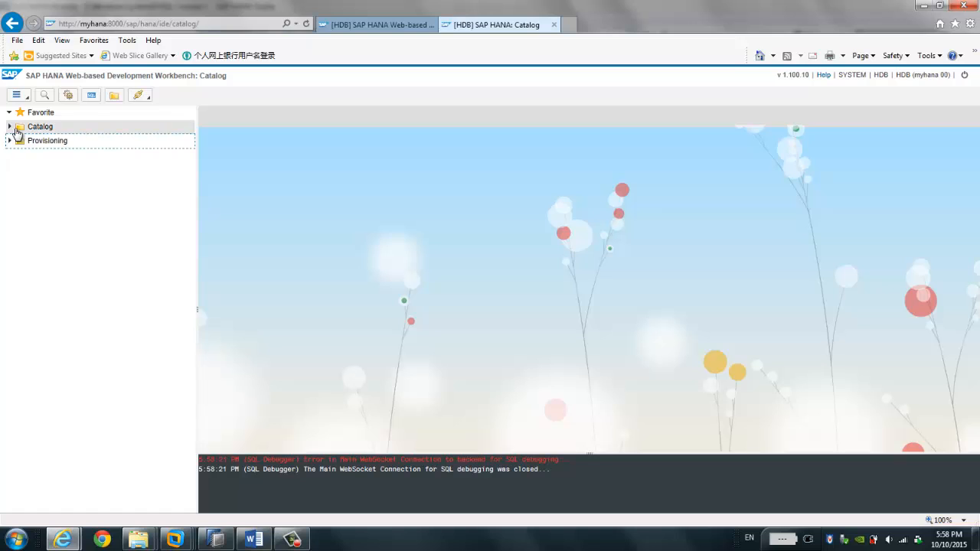
pyautogui.click(10, 127)
pyautogui.click(9, 127)
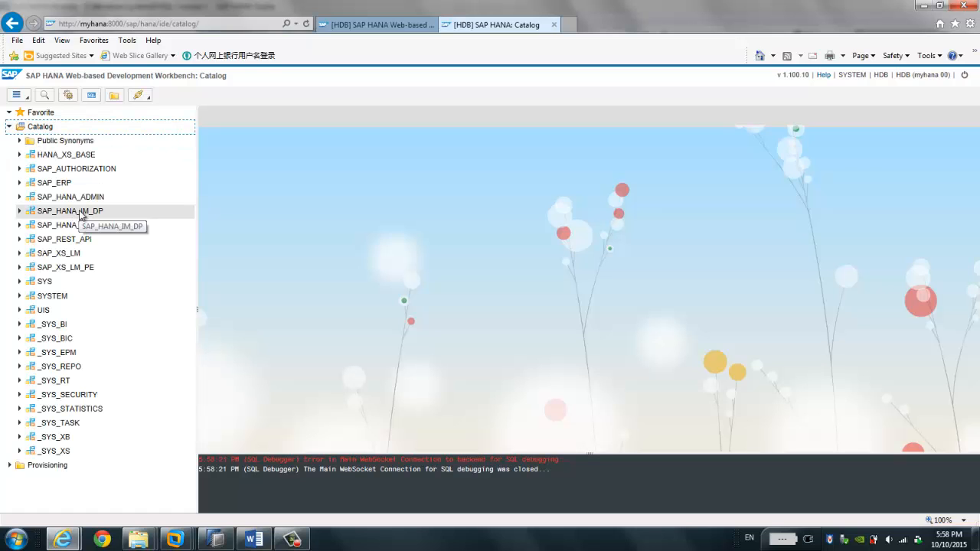
# Step: Collapse Catalog, expand Provisioning and Remote Sources, and show the Remote Sources context menu
pyautogui.rightClick(41, 131)
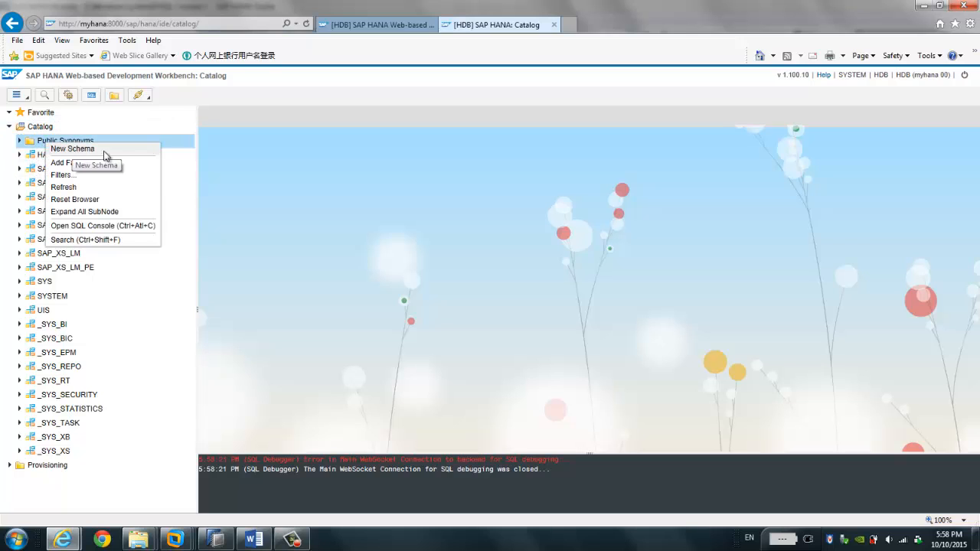
pyautogui.rightClick(49, 128)
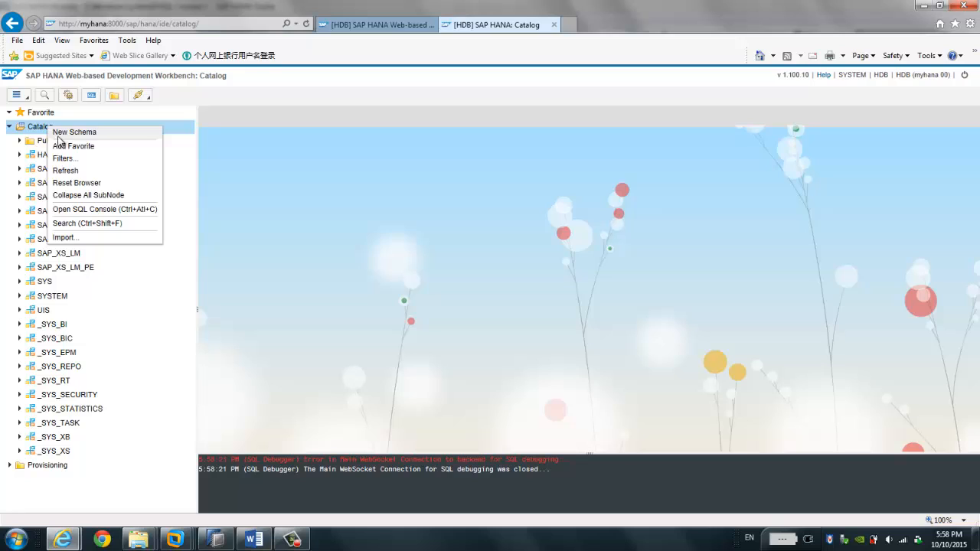
pyautogui.click(9, 127)
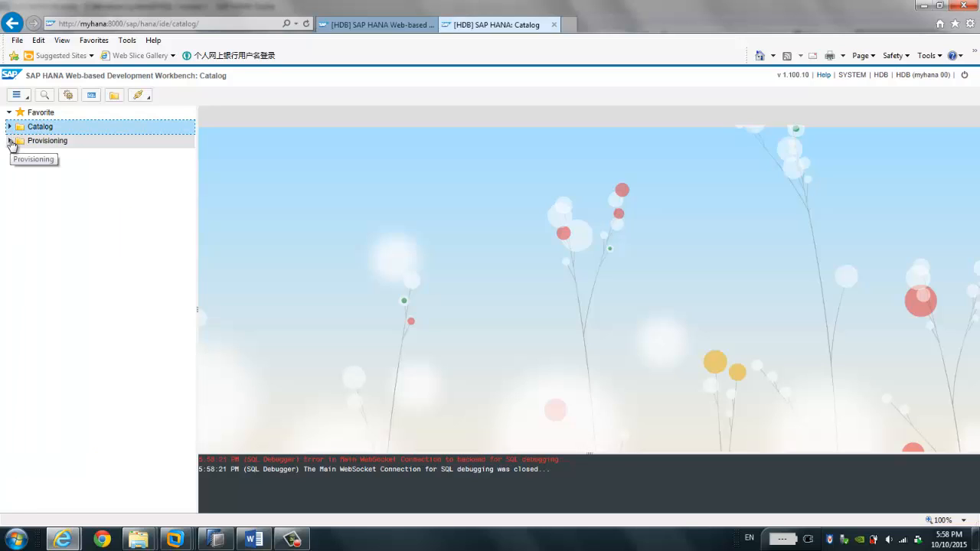
pyautogui.click(10, 142)
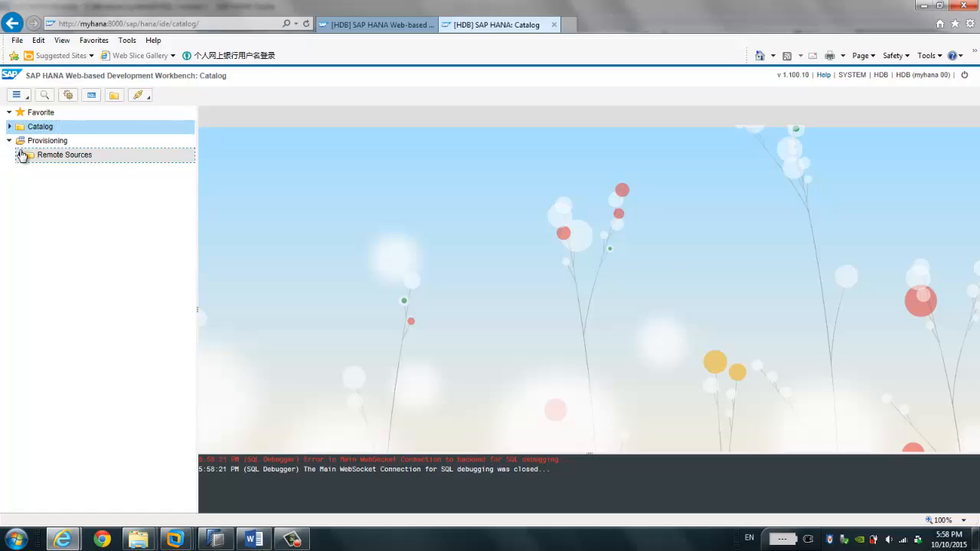
pyautogui.click(19, 156)
pyautogui.rightClick(69, 158)
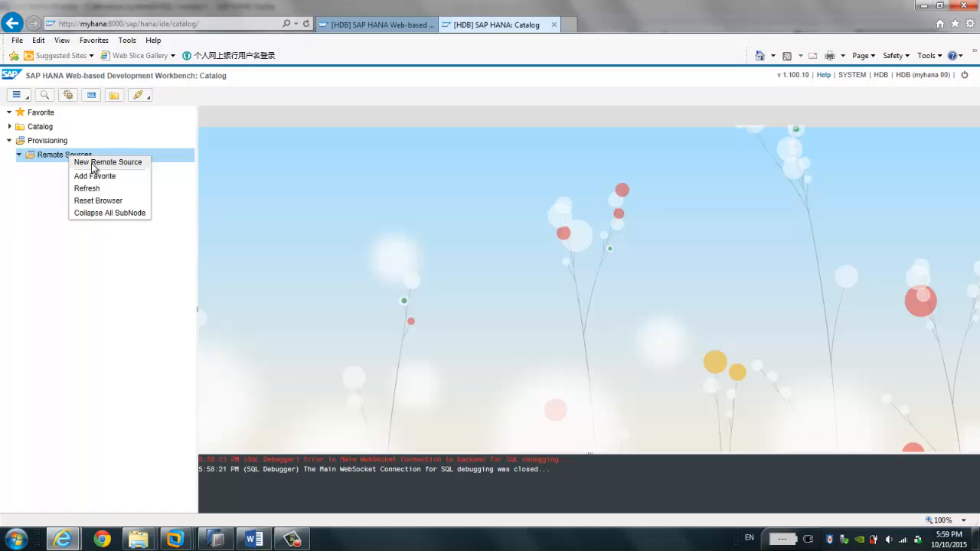
# Step: Create a new remote source with Source Name SAP_ECC_MSS
pyautogui.click(92, 162)
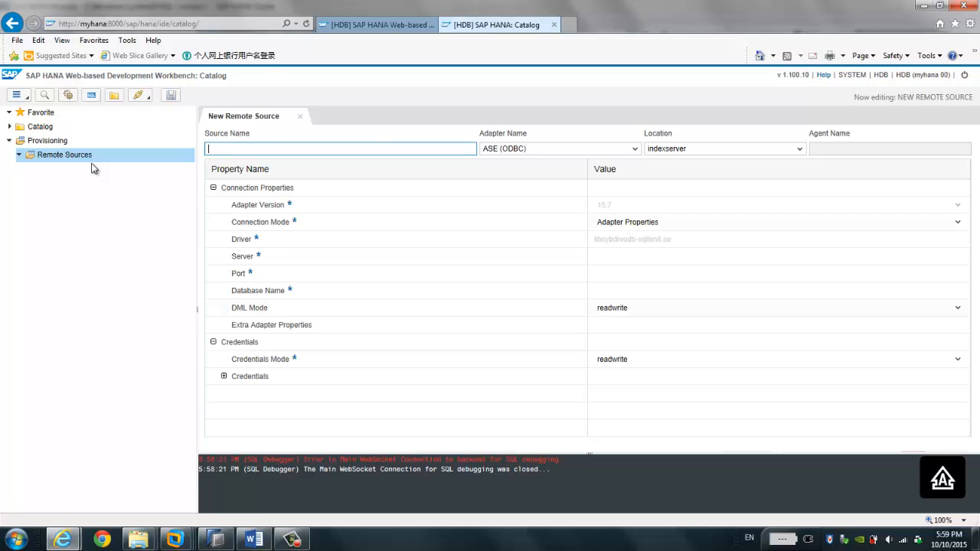
pyautogui.write('SAP_ECC_MSS')
# Step: Choose MssqlLogReaderAdapter as the adapter, giving location agent and agent name HANA_SDI
pyautogui.click(634, 149)
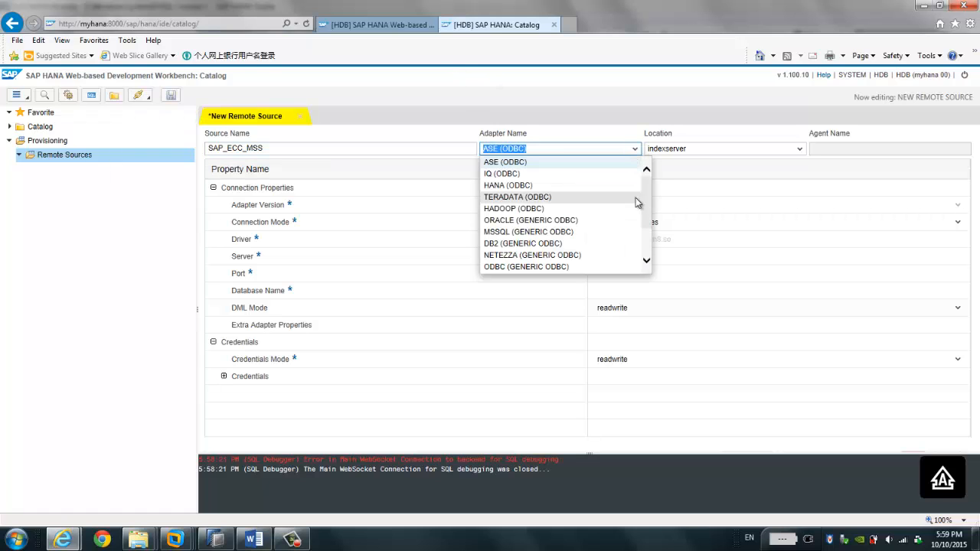
pyautogui.moveTo(644, 207); pyautogui.dragTo(649, 227)
pyautogui.moveTo(649, 226); pyautogui.dragTo(651, 234)
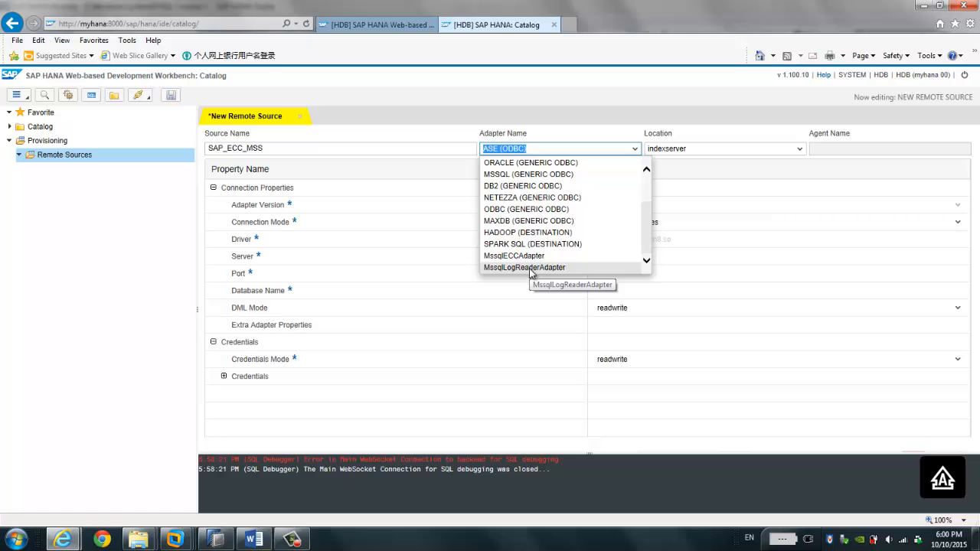
pyautogui.moveTo(644, 234); pyautogui.dragTo(645, 210)
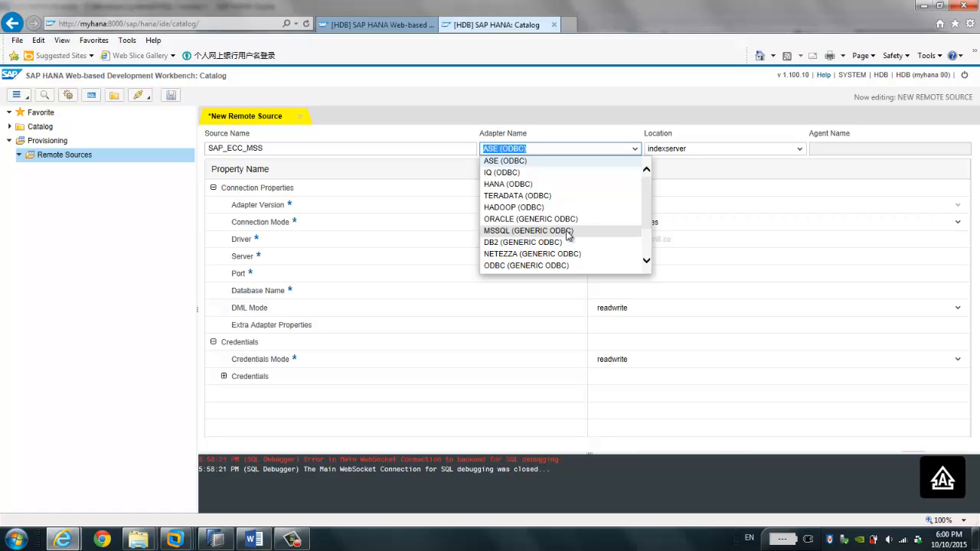
pyautogui.moveTo(646, 219); pyautogui.dragTo(646, 252)
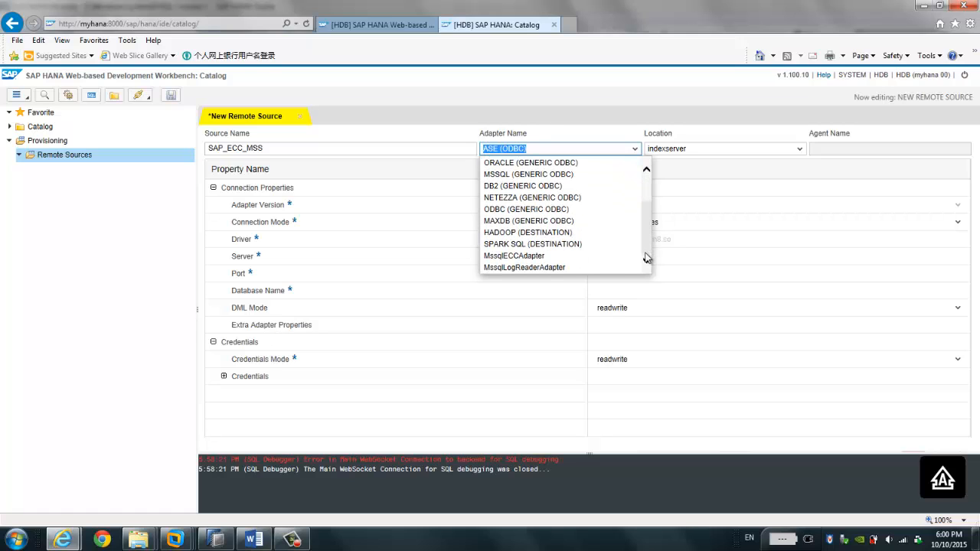
pyautogui.click(555, 268)
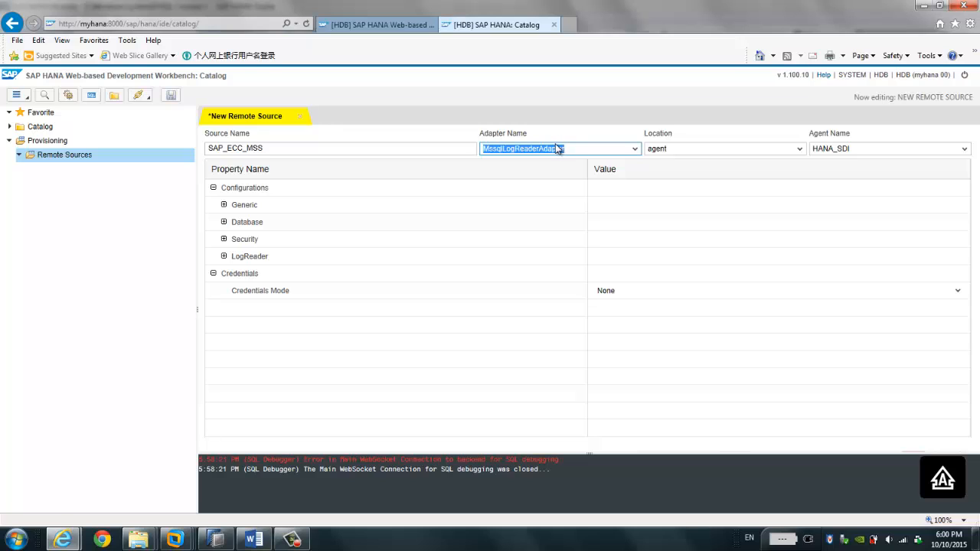
pyautogui.click(179, 540)
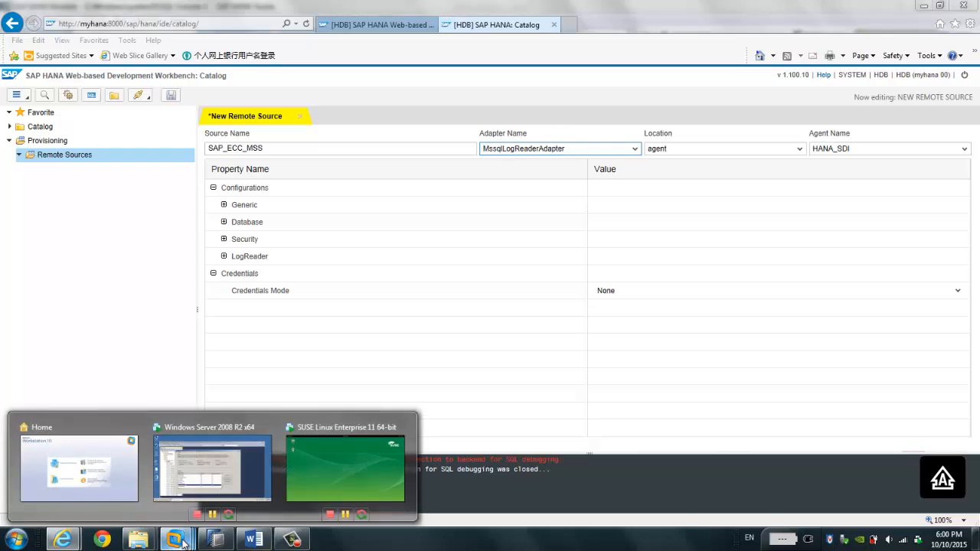
pyautogui.click(213, 468)
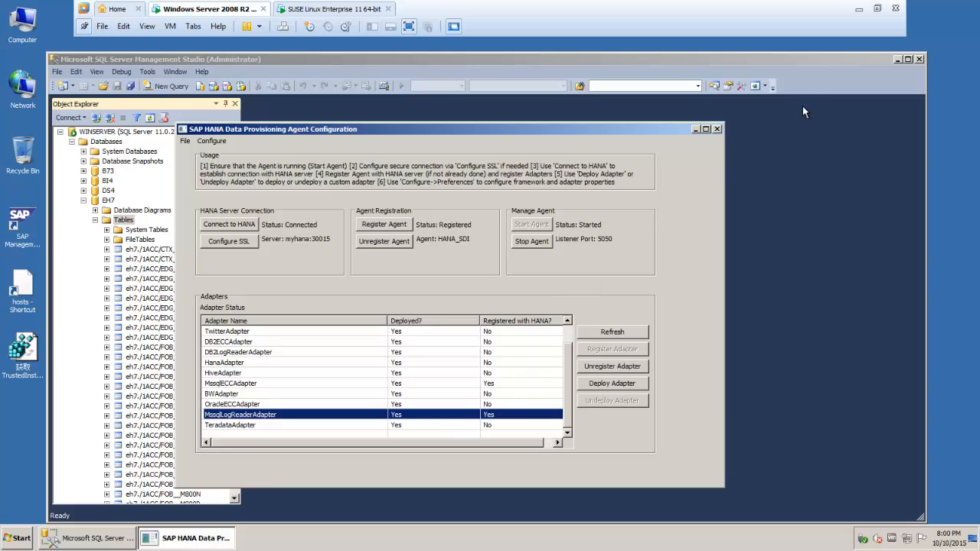
pyautogui.click(860, 13)
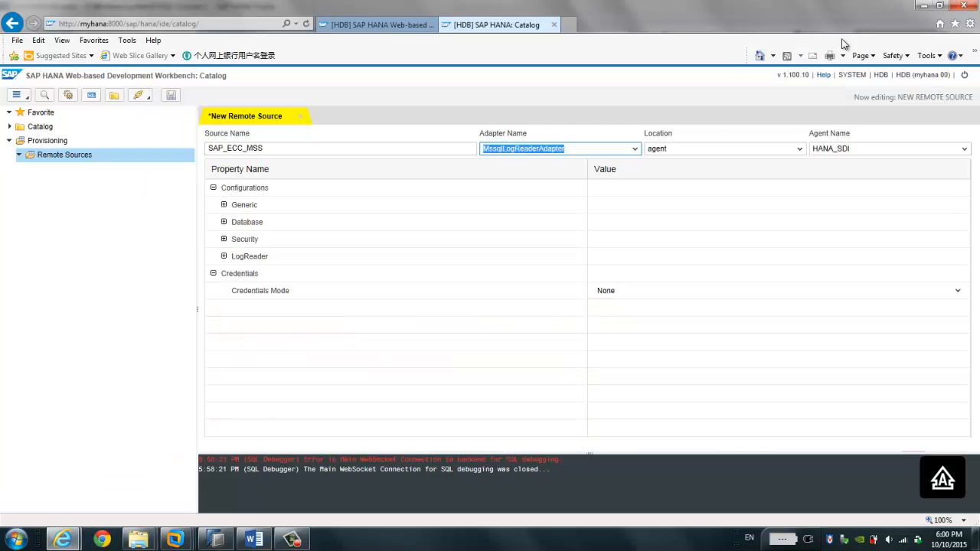
pyautogui.click(686, 149)
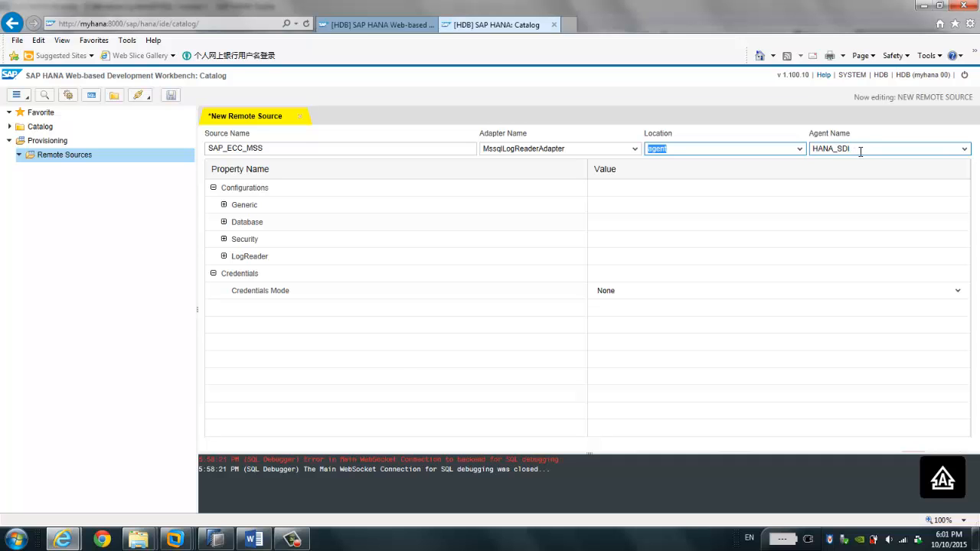
pyautogui.click(176, 540)
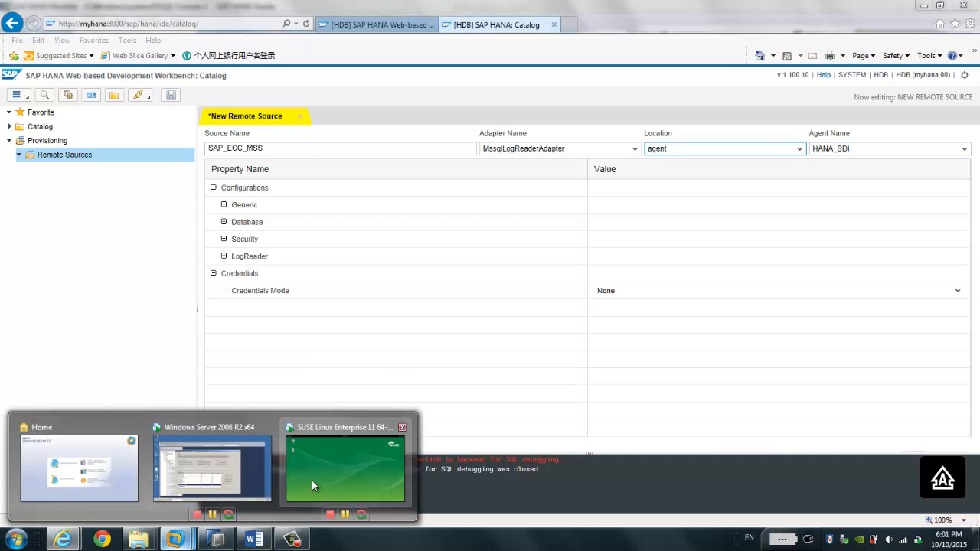
pyautogui.click(212, 467)
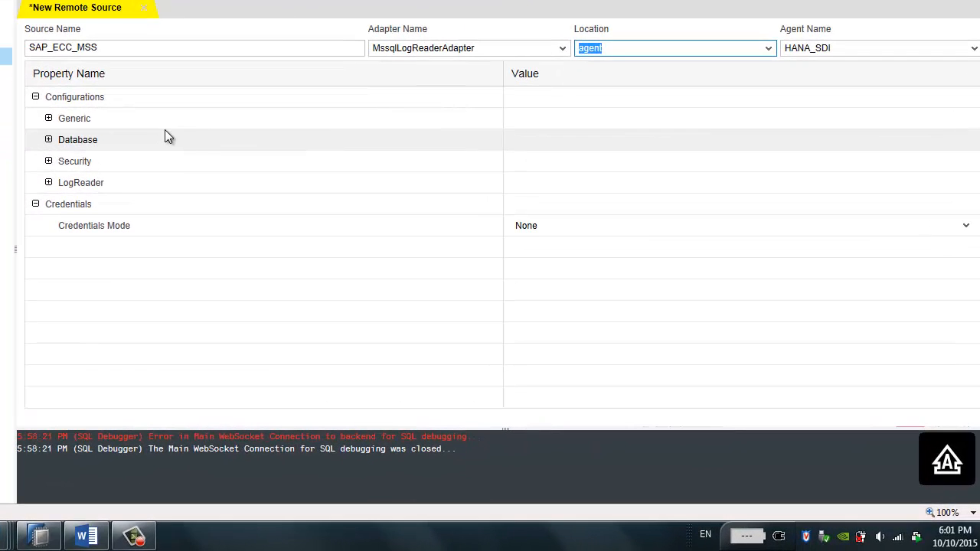
# Step: Under Generic, set Instance Name EH7 and Administration Port 13456
pyautogui.click(49, 118)
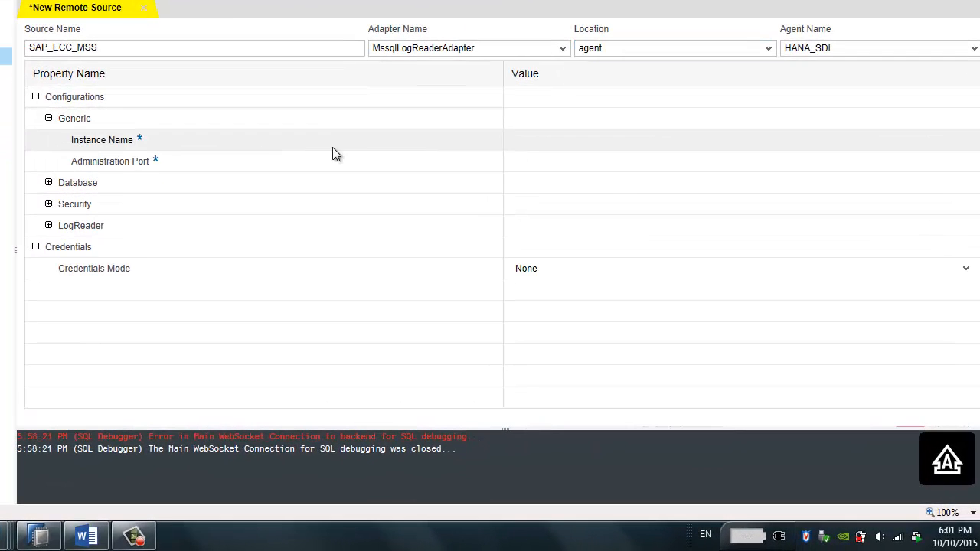
pyautogui.click(523, 142)
pyautogui.press('capslock')
pyautogui.write('eh')
pyautogui.press('BackSpace')
pyautogui.press('BackSpace')
pyautogui.press('capslock')
pyautogui.write('EH7')
pyautogui.click(517, 163)
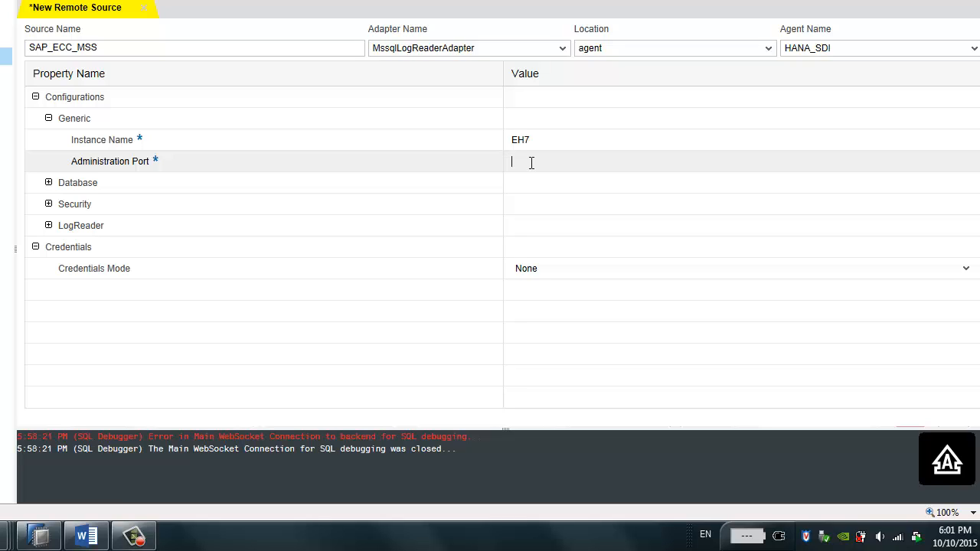
pyautogui.write('13456')
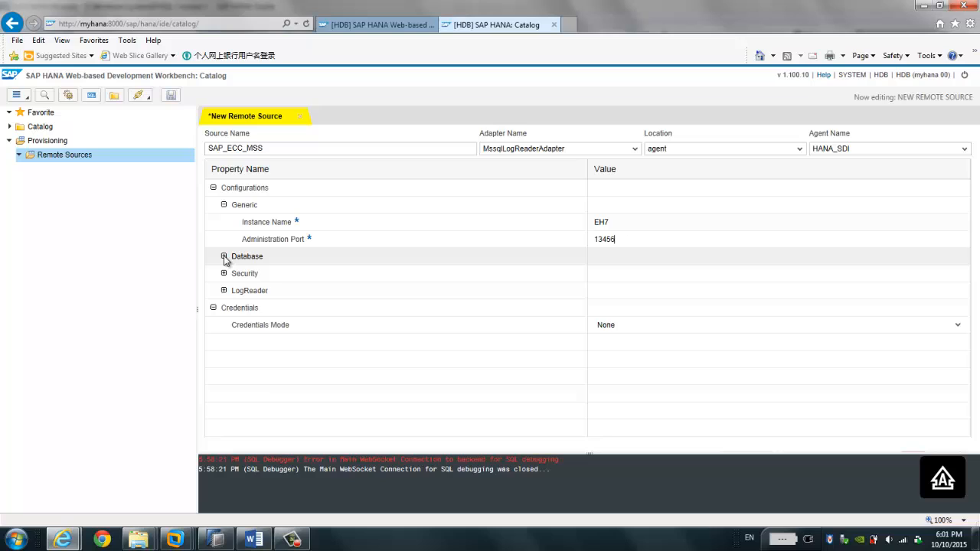
# Step: Under Database, set Data Server sap.myerp.com, Port 1433, DAC Port 1434 and Database Name EH7
pyautogui.click(72, 192)
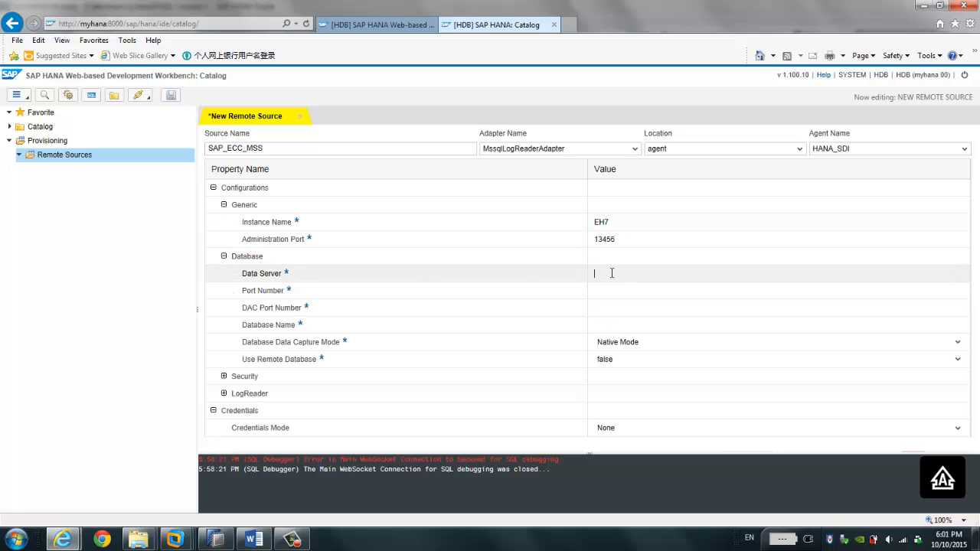
pyautogui.write('sap.myerp.com')
pyautogui.click(627, 291)
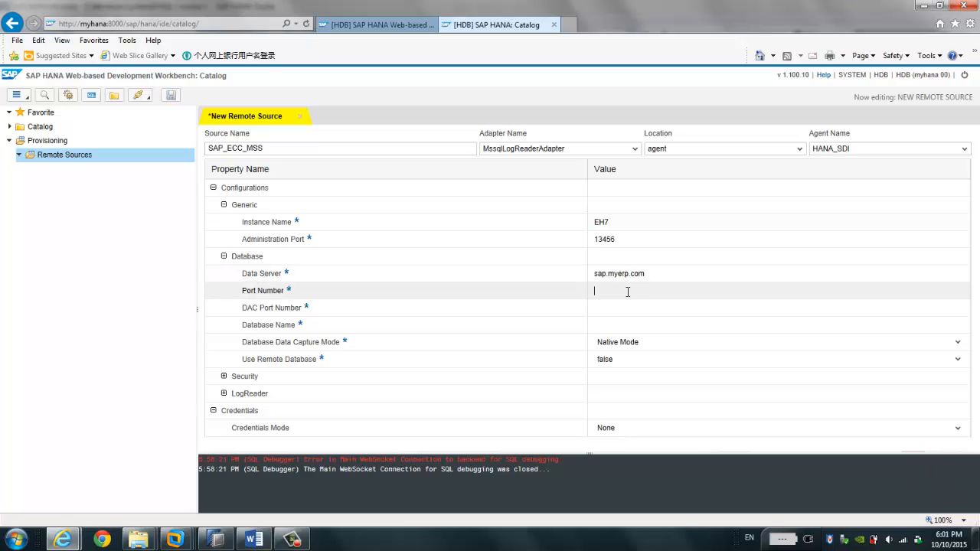
pyautogui.write('1433')
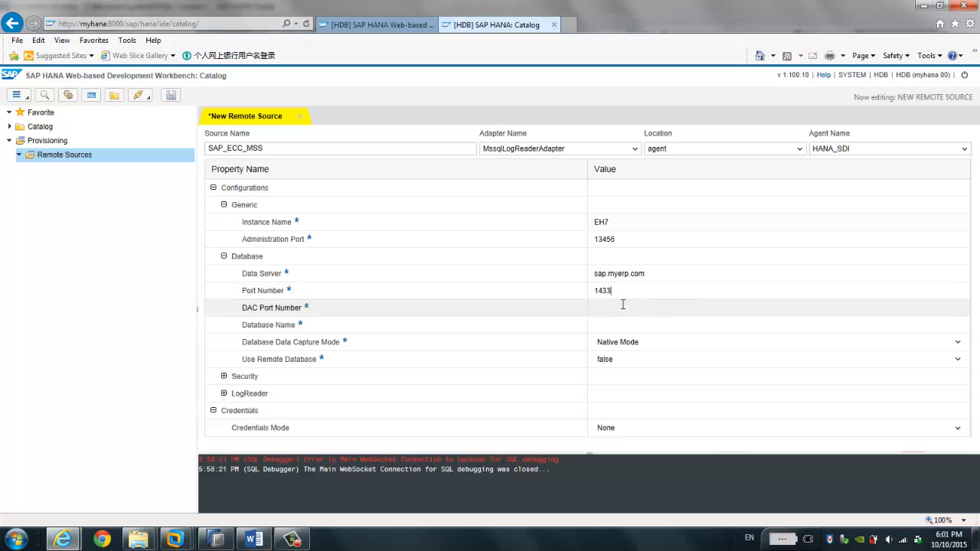
pyautogui.click(623, 305)
pyautogui.write('14')
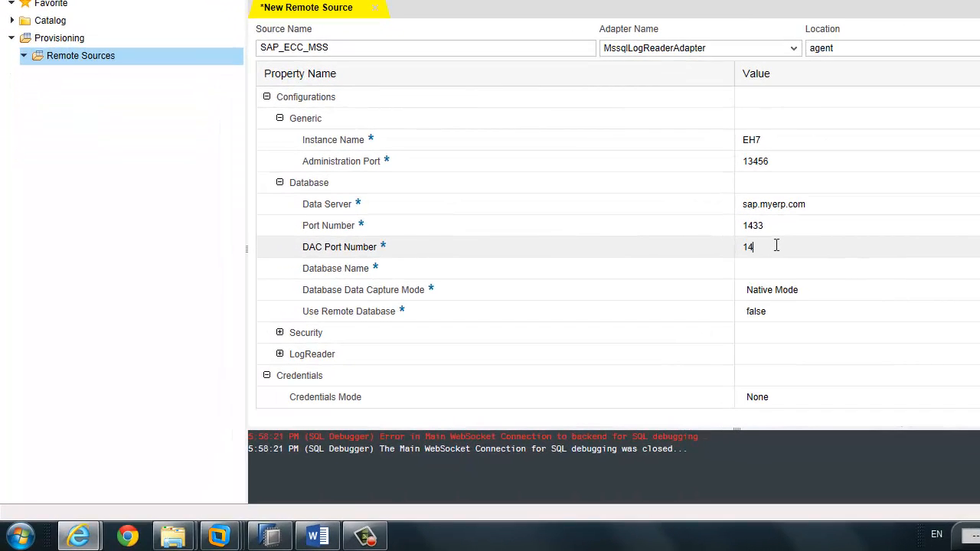
pyautogui.write('34')
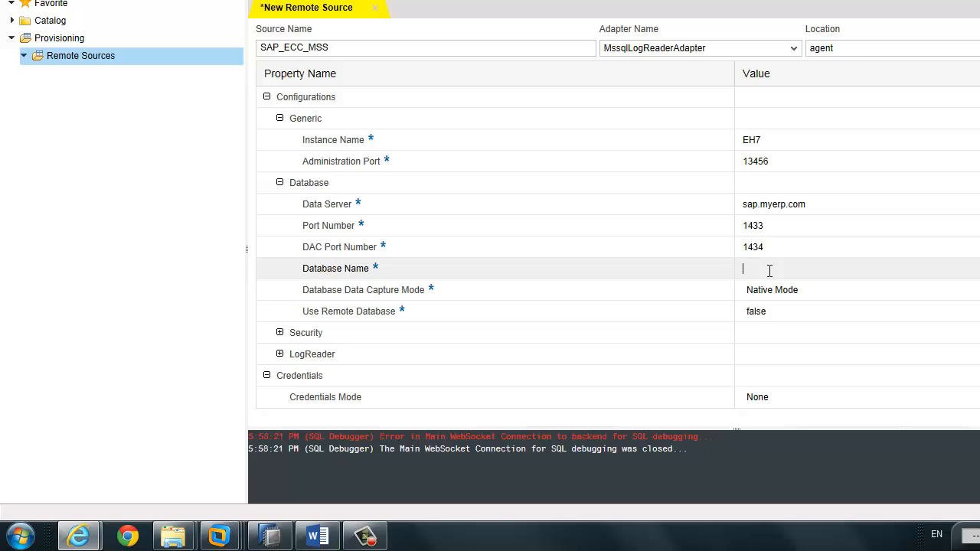
pyautogui.click(769, 271)
pyautogui.write('E')
pyautogui.press('BackSpace')
pyautogui.write('EH7')
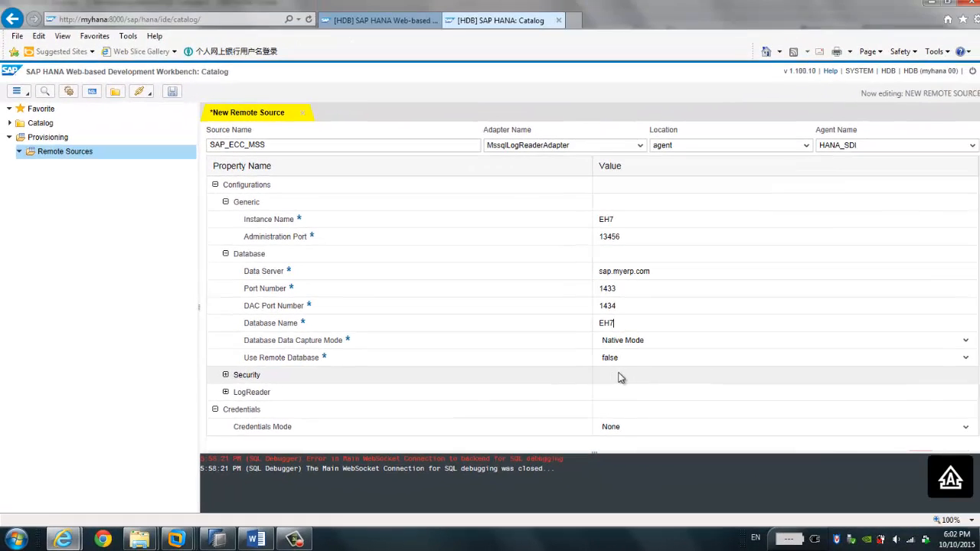
pyautogui.moveTo(200, 537)
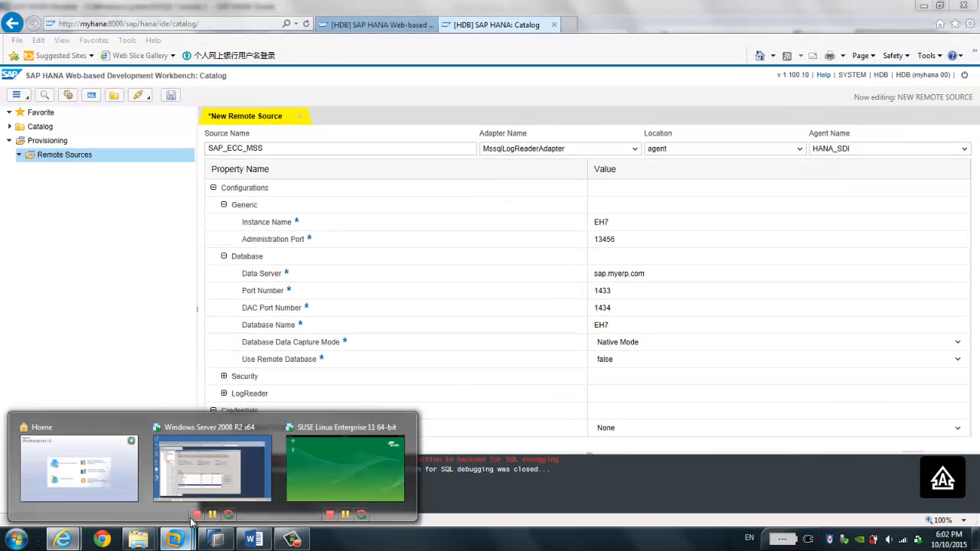
pyautogui.click(213, 469)
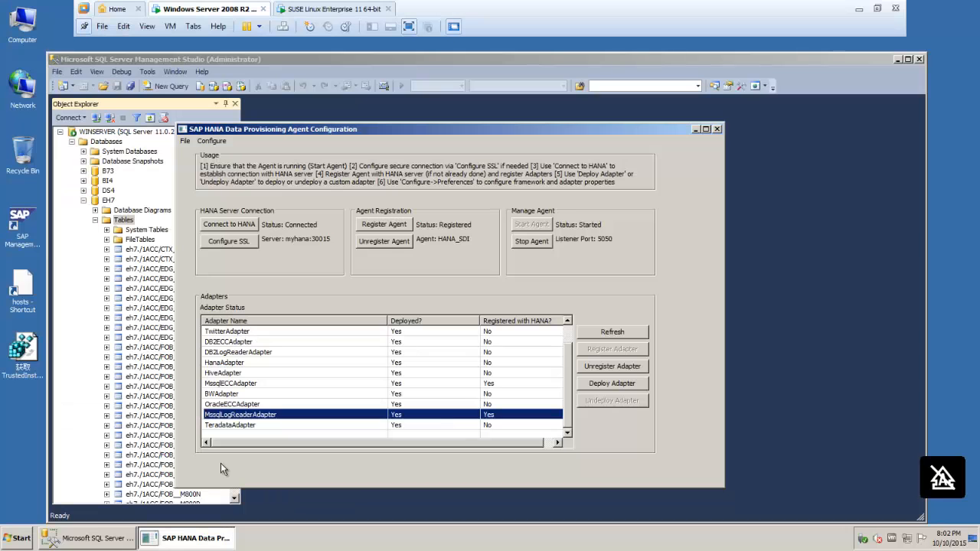
pyautogui.click(205, 59)
pyautogui.click(108, 201)
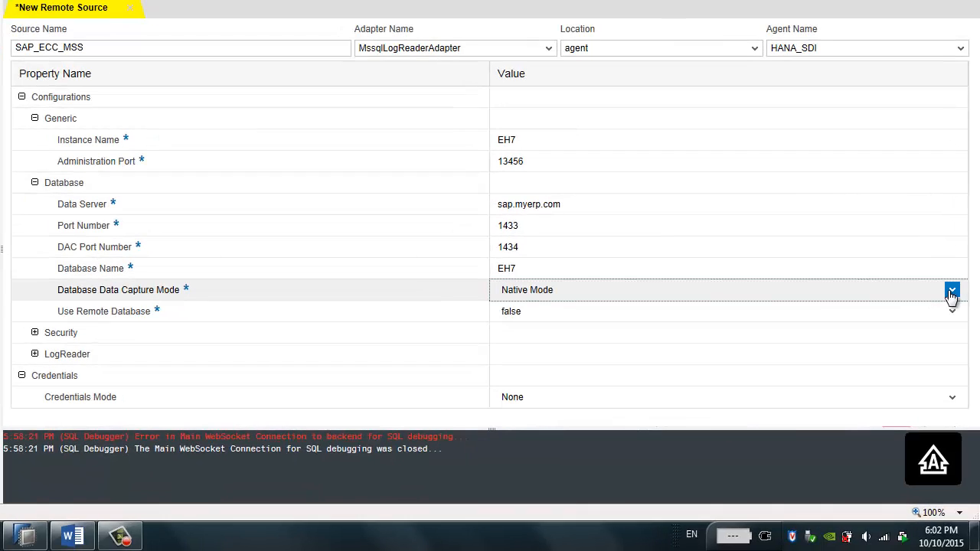
# Step: Set Database Data Capture Mode to MSSQL CDC Mode
pyautogui.click(957, 343)
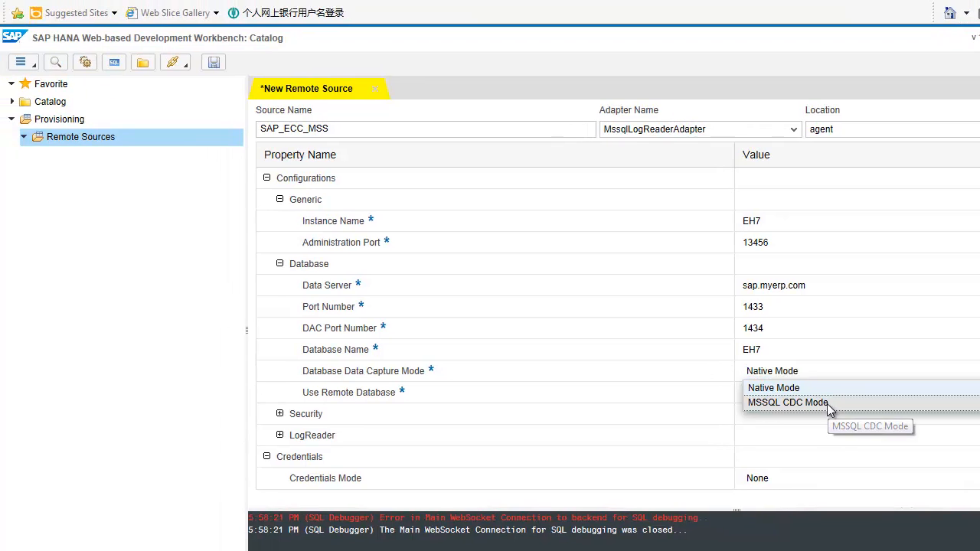
pyautogui.click(827, 404)
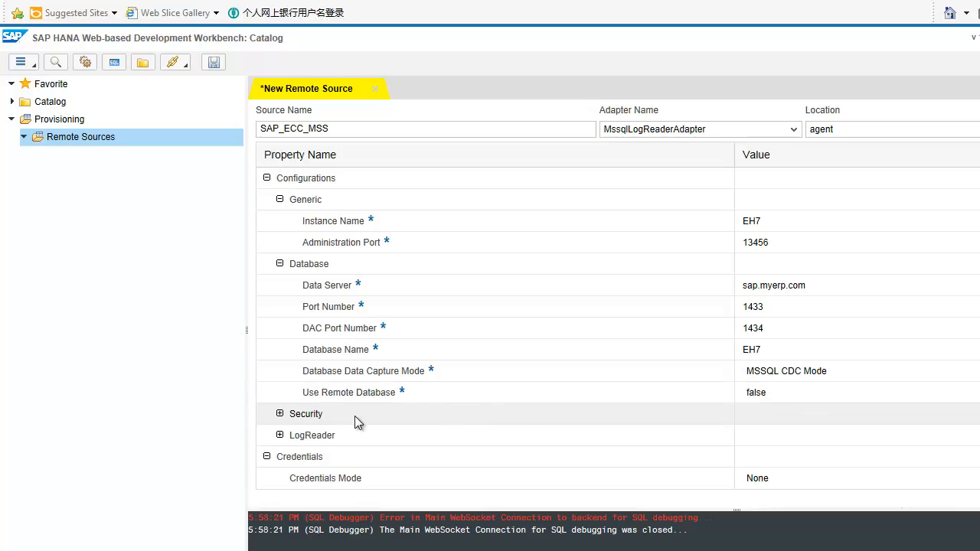
# Step: Expand the Security and LogReader properties, collapse Database, and set credentials mode to Technical User
pyautogui.click(279, 413)
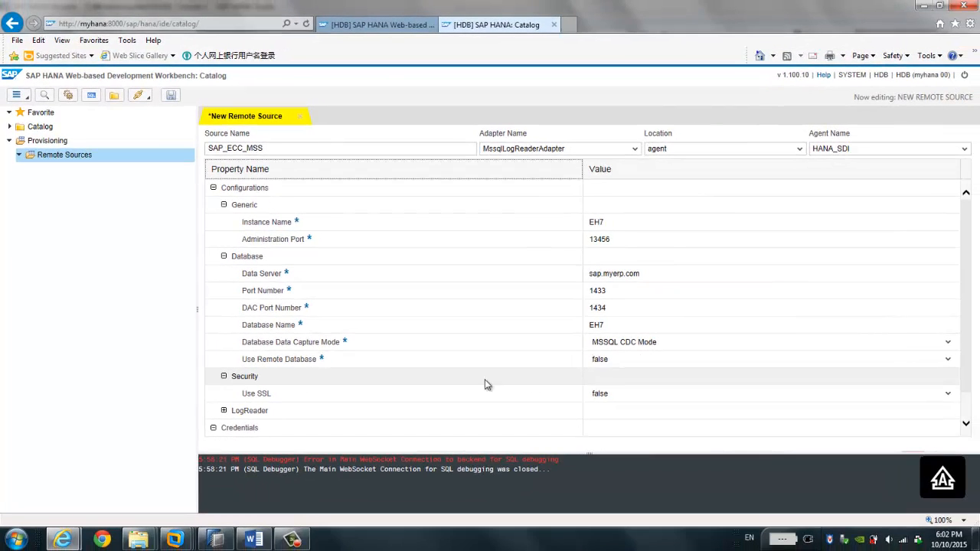
pyautogui.click(224, 411)
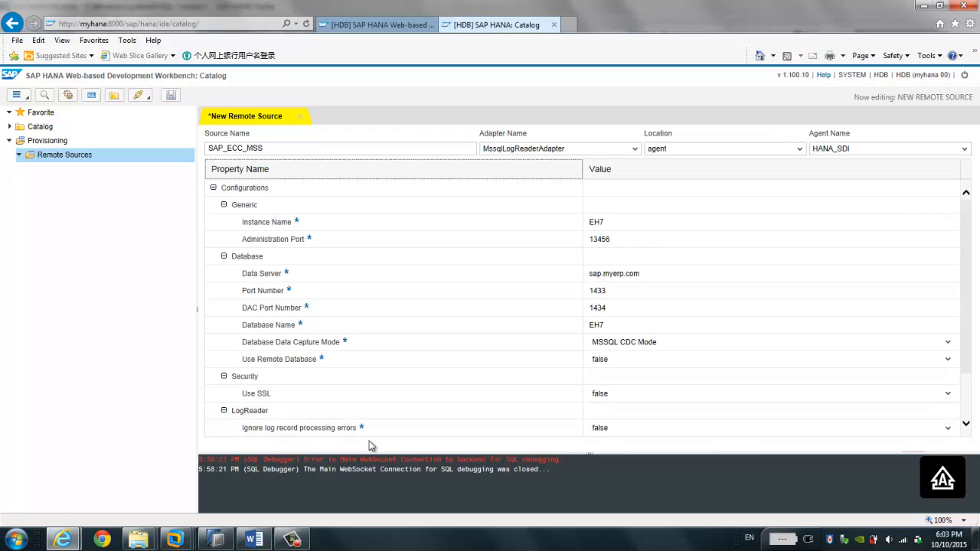
pyautogui.click(966, 425)
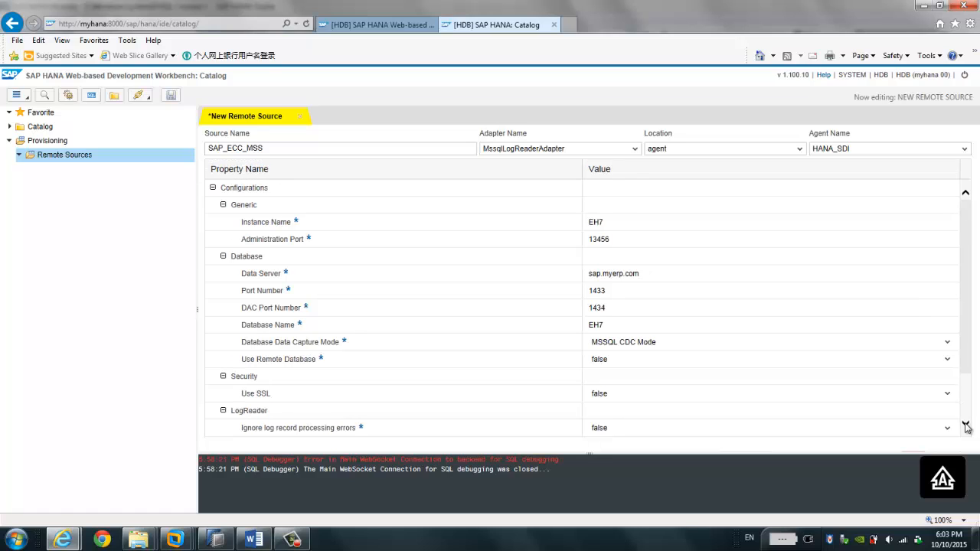
pyautogui.click(966, 425)
pyautogui.click(965, 413)
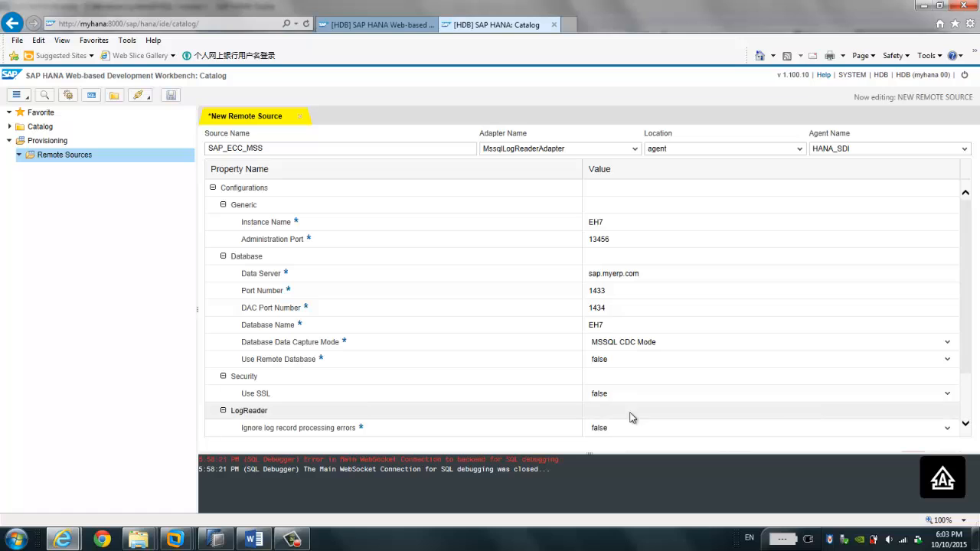
pyautogui.click(223, 256)
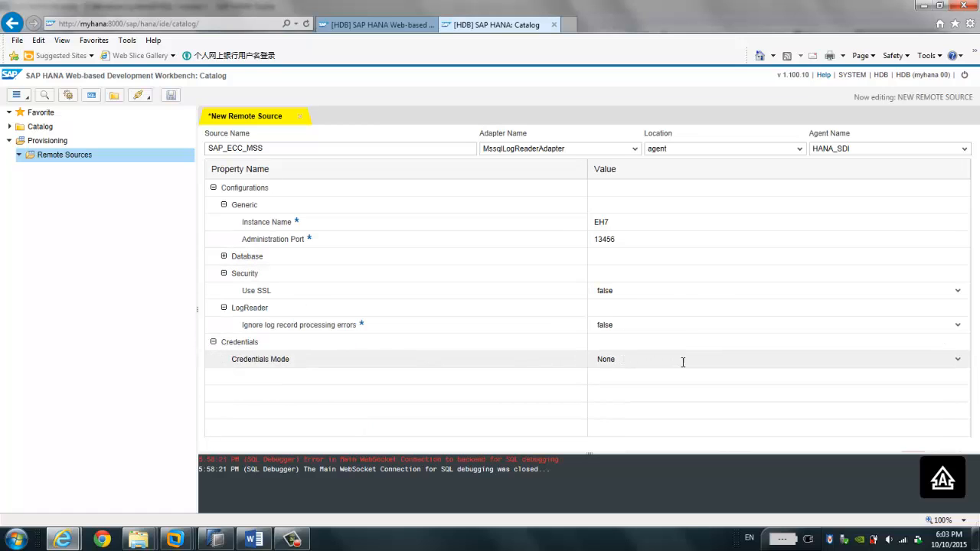
pyautogui.click(958, 360)
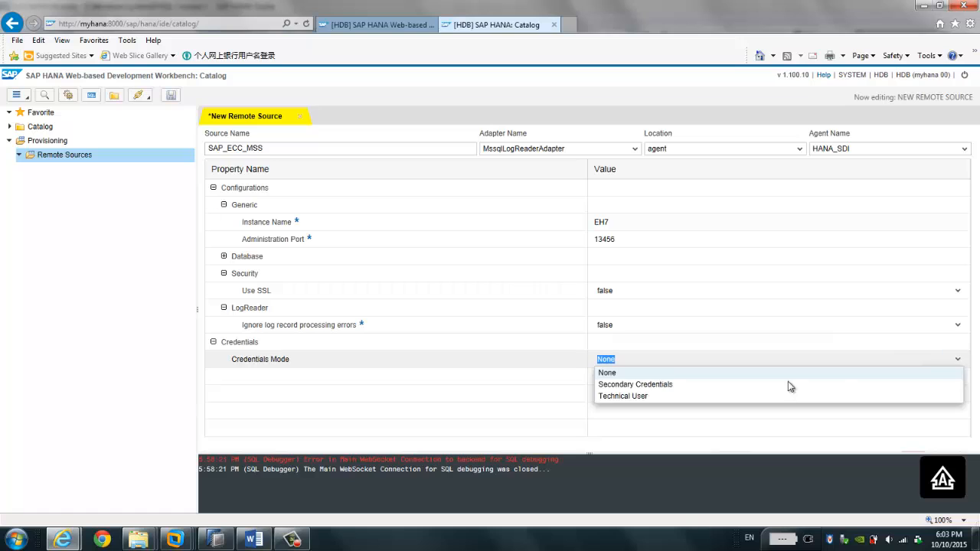
pyautogui.click(651, 397)
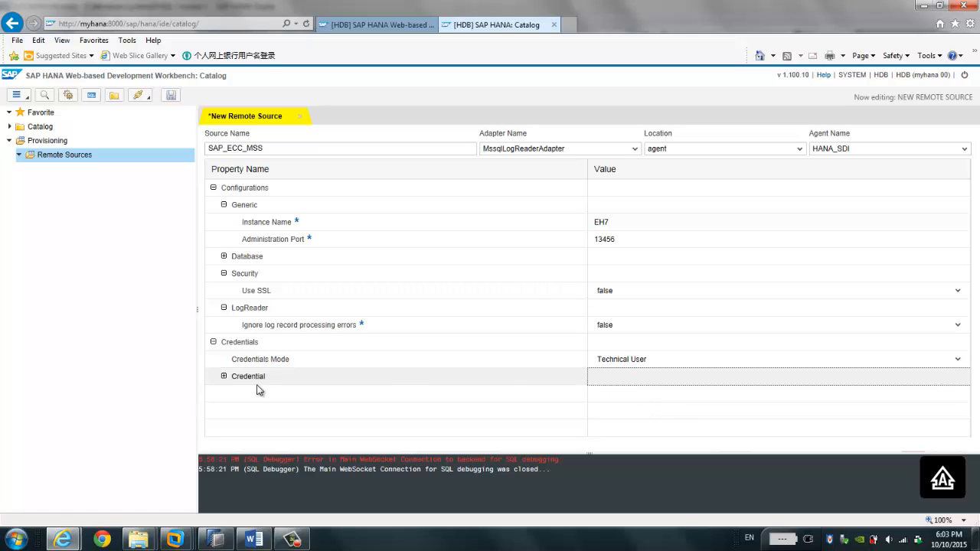
pyautogui.click(223, 376)
# Step: Enter the technical user's name and password, then save remote source SAP_ECC_MSS
pyautogui.click(601, 396)
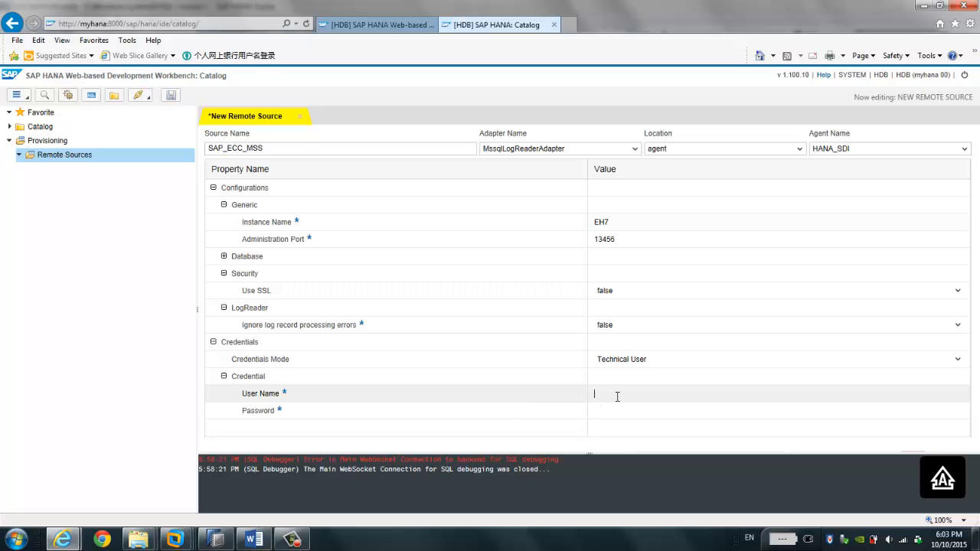
pyautogui.write('EH')
pyautogui.press('BackSpace')
pyautogui.press('BackSpace')
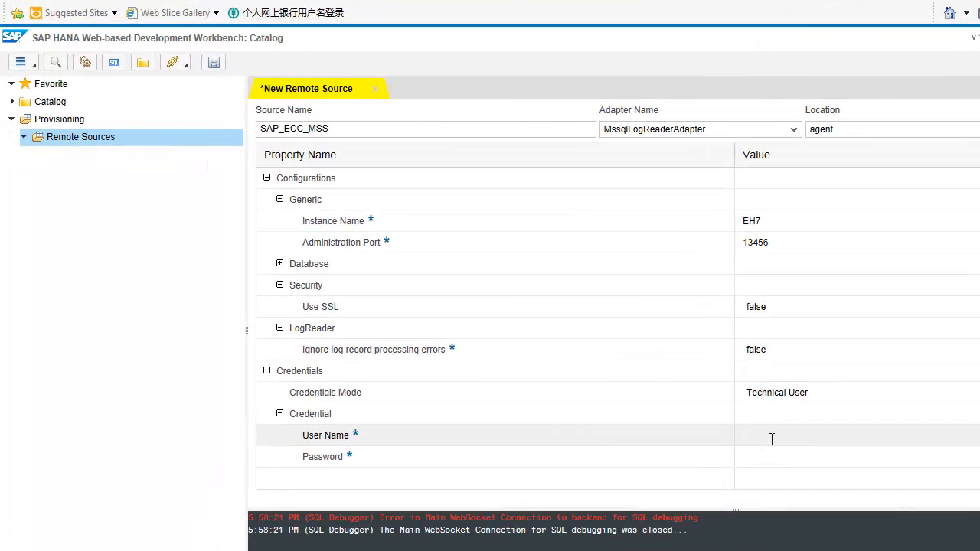
pyautogui.write('eh7')
pyautogui.click(768, 459)
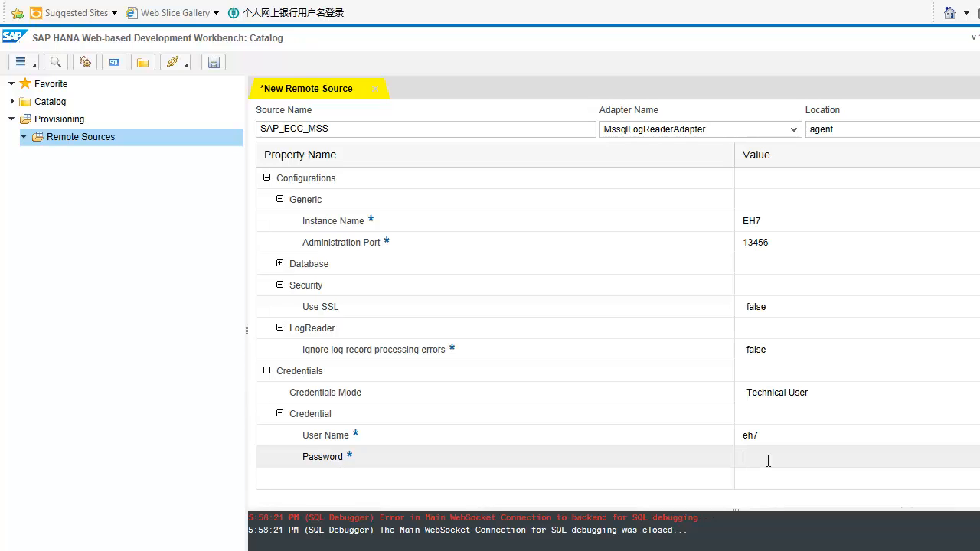
pyautogui.write('●●●●●●●')
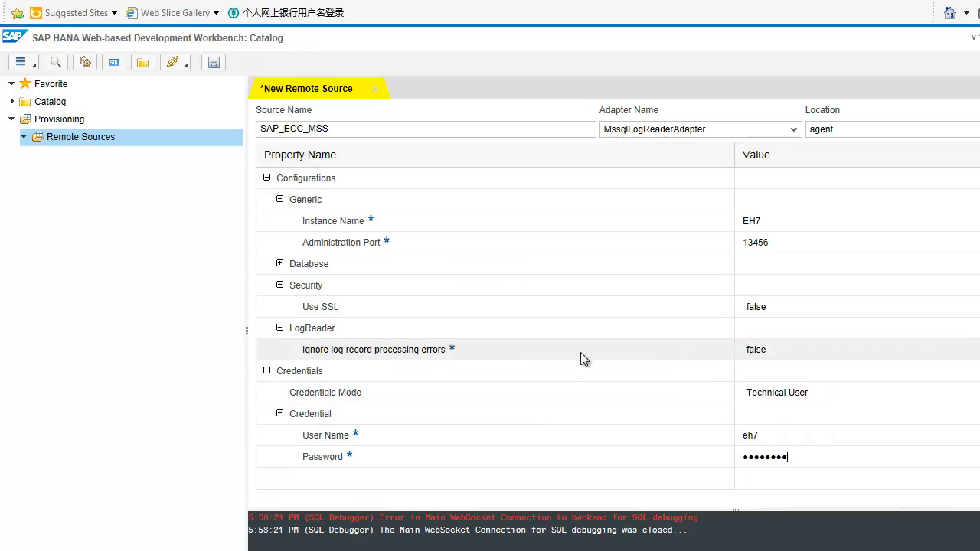
pyautogui.click(214, 65)
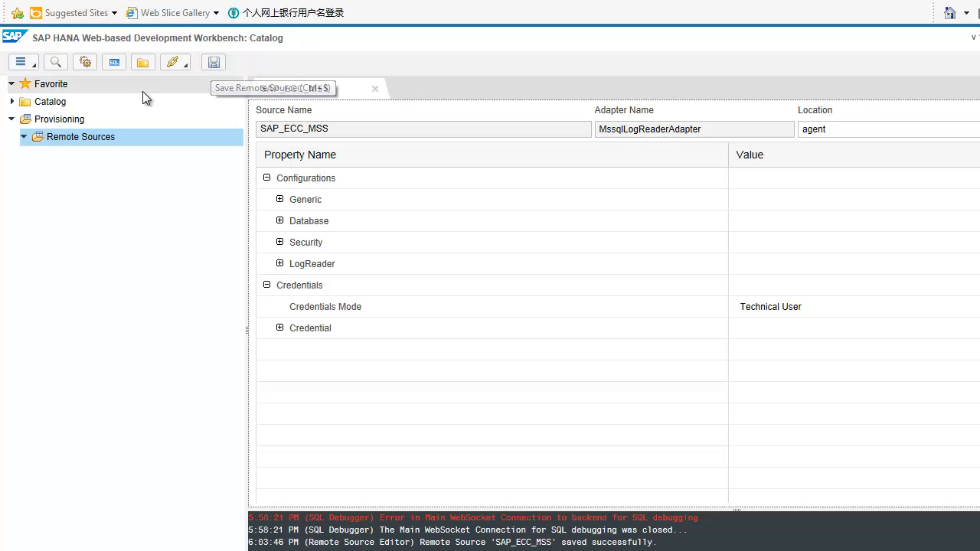
# Step: Refresh the Provisioning folder and expand SAP_ECC_MSS under Remote Sources
pyautogui.click(24, 138)
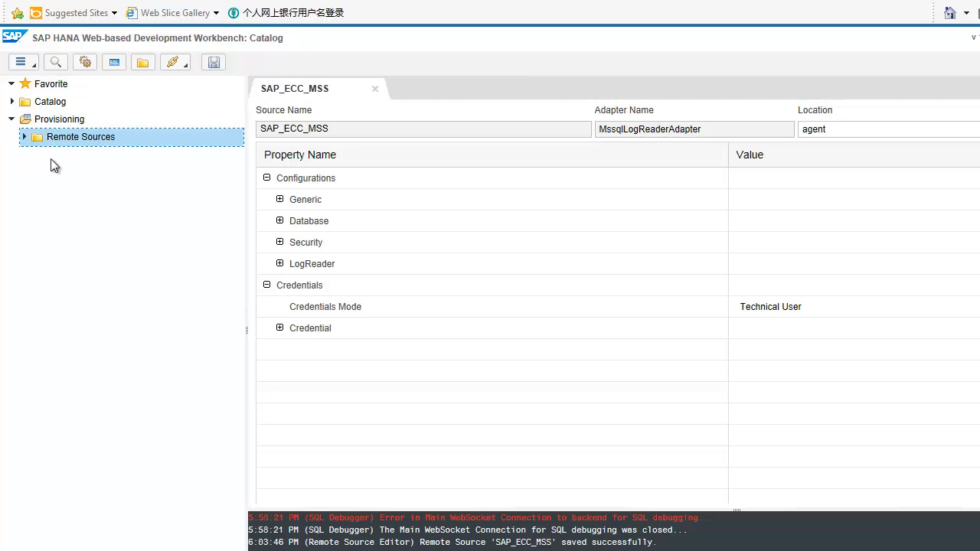
pyautogui.click(24, 138)
pyautogui.moveTo(497, 543); pyautogui.dragTo(556, 542)
pyautogui.click(67, 121)
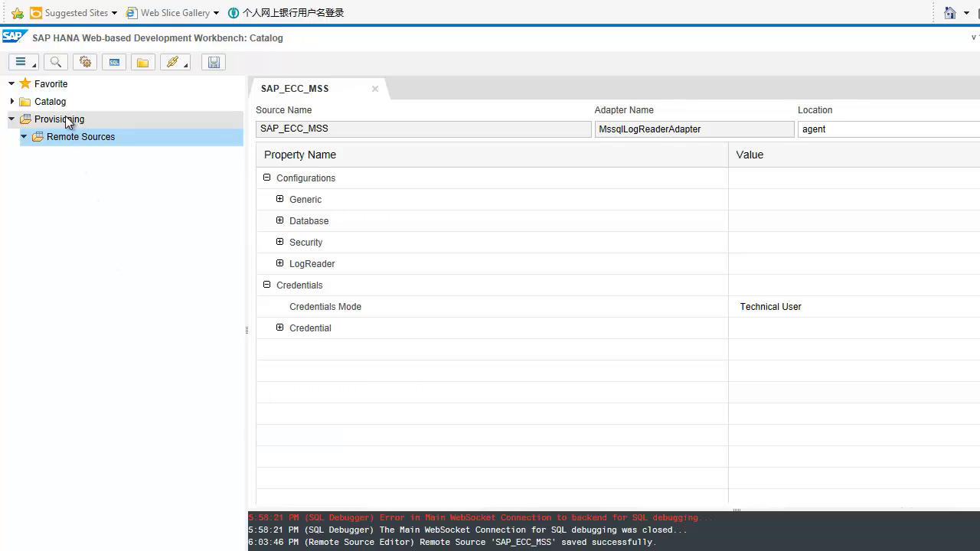
pyautogui.rightClick(66, 120)
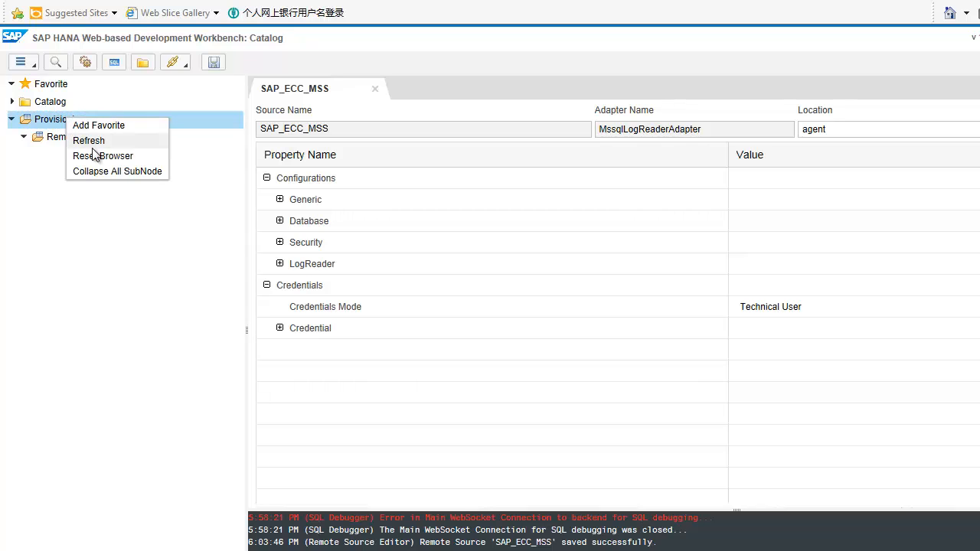
pyautogui.click(92, 141)
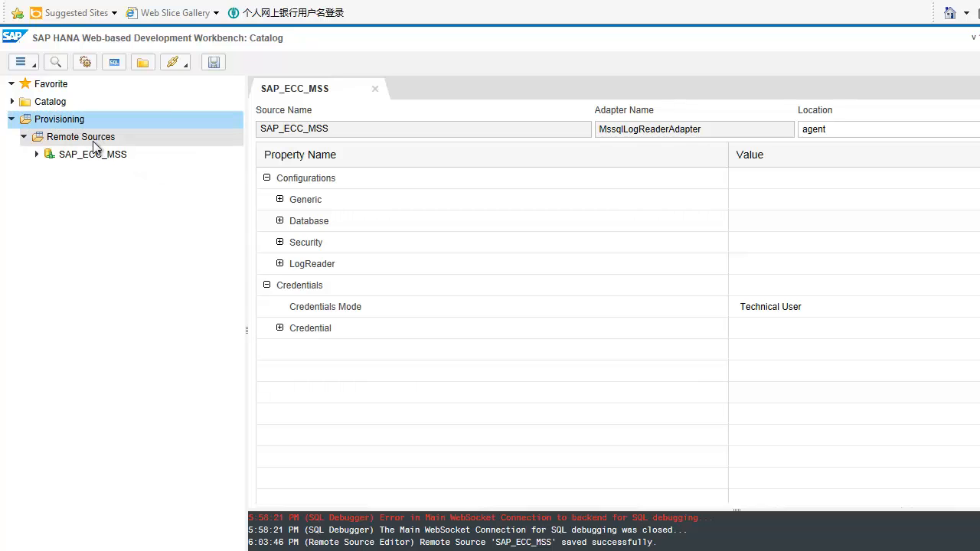
pyautogui.click(36, 156)
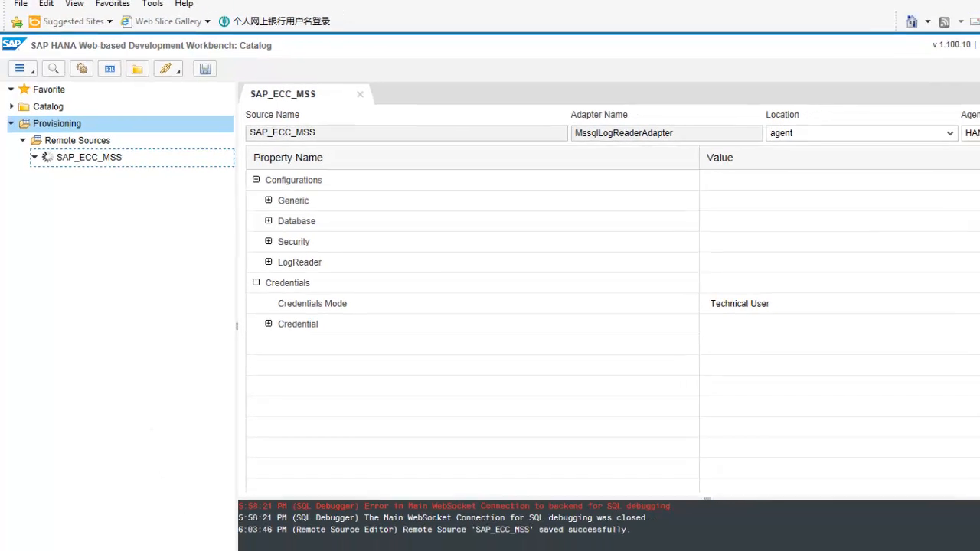
pyautogui.click(182, 539)
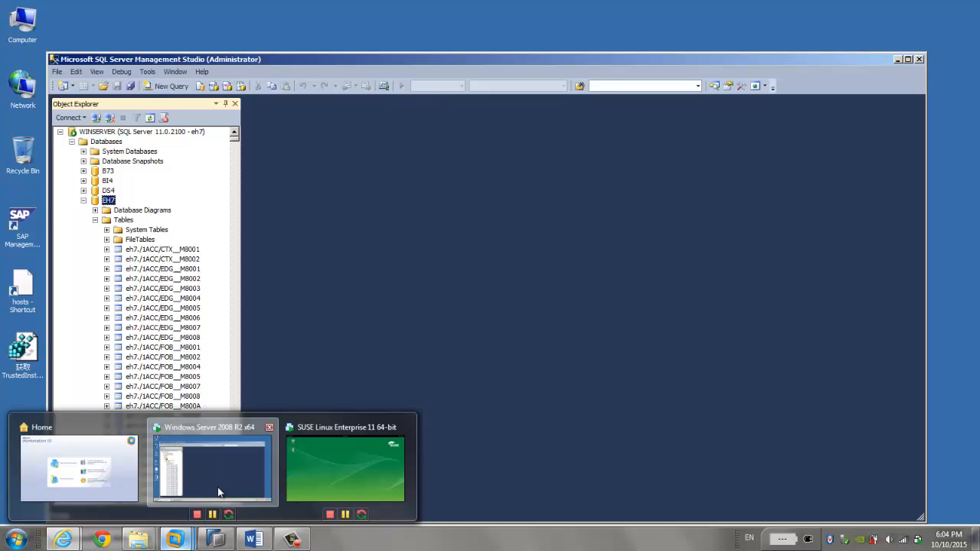
pyautogui.click(217, 487)
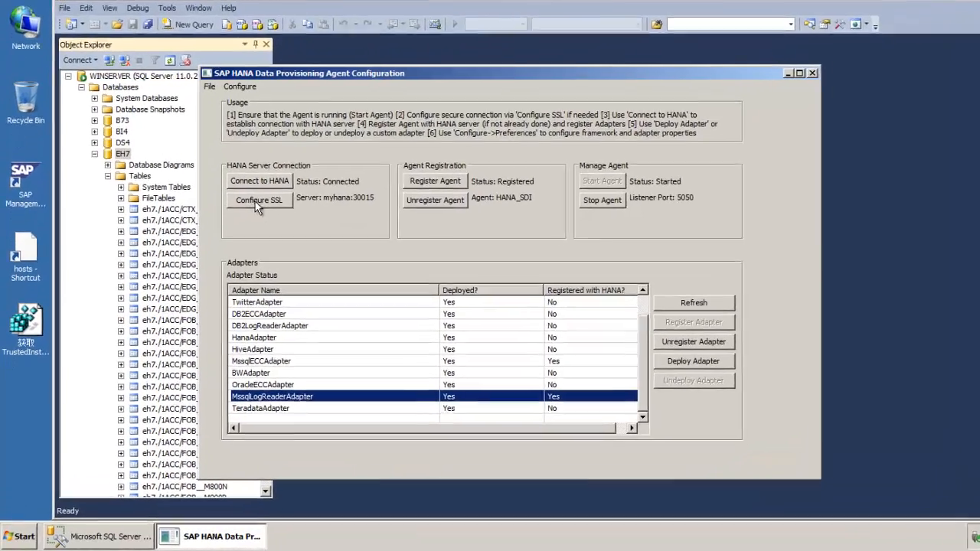
pyautogui.click(239, 87)
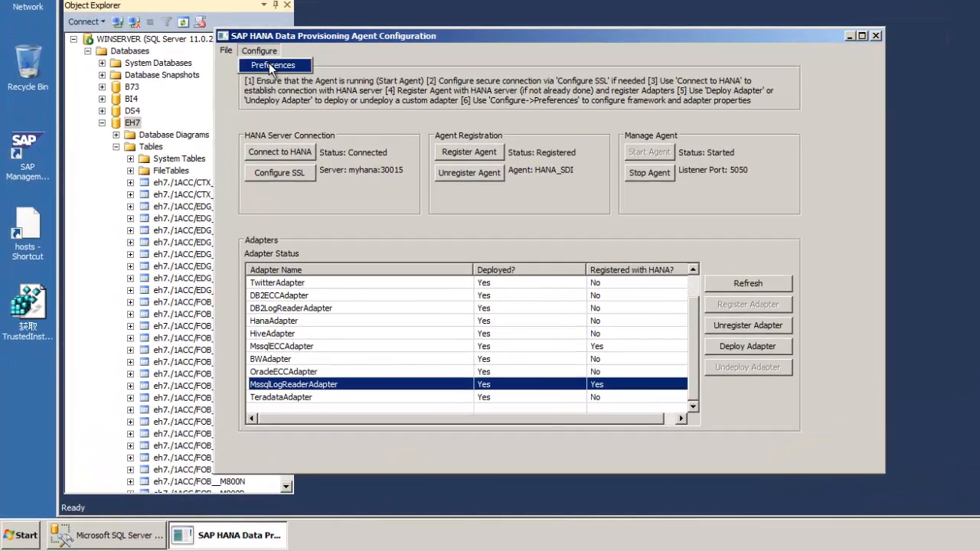
pyautogui.click(272, 66)
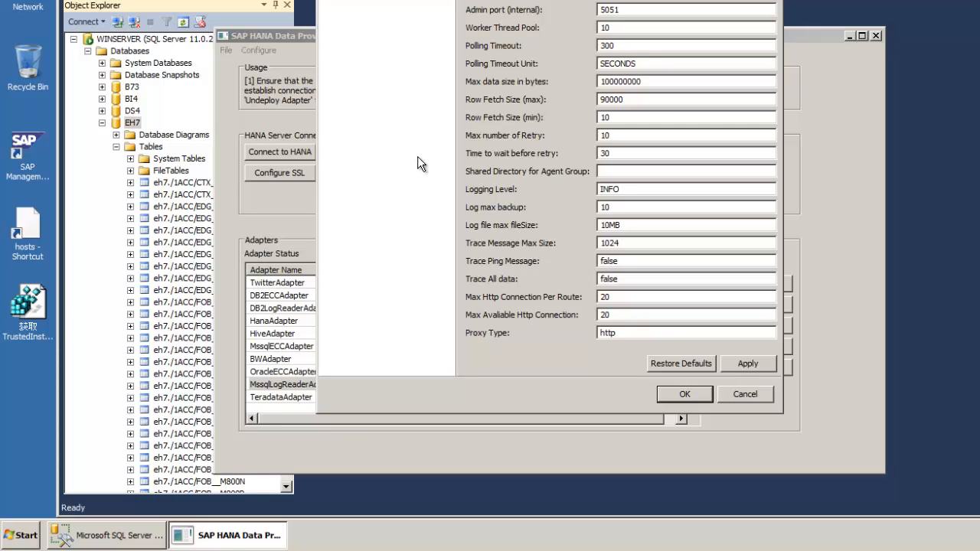
pyautogui.moveTo(630, 100); pyautogui.dragTo(570, 102)
pyautogui.click(629, 100)
pyautogui.moveTo(627, 102); pyautogui.dragTo(583, 101)
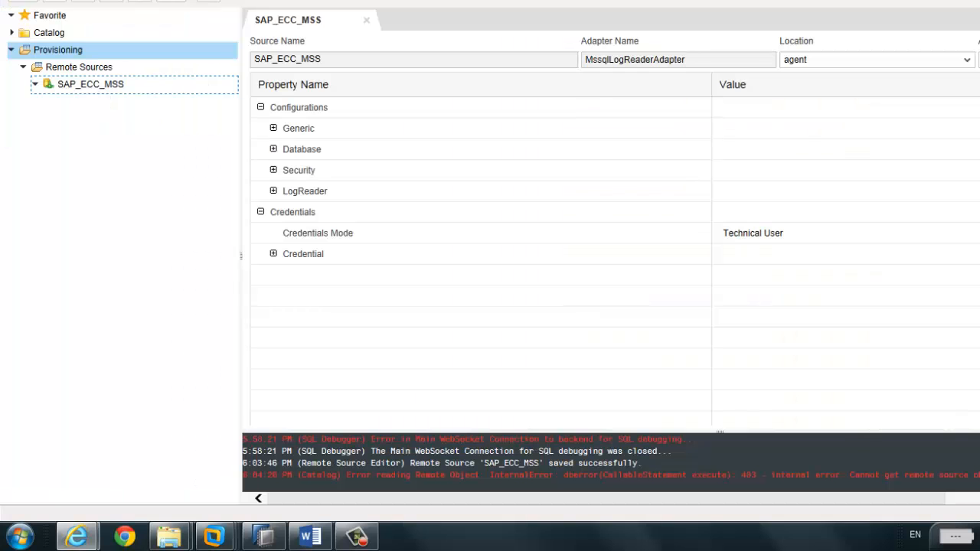
# Step: Collapse and re-expand SAP_ECC_MSS to reload its remote objects, then move to SAP HANA Studio
pyautogui.click(34, 85)
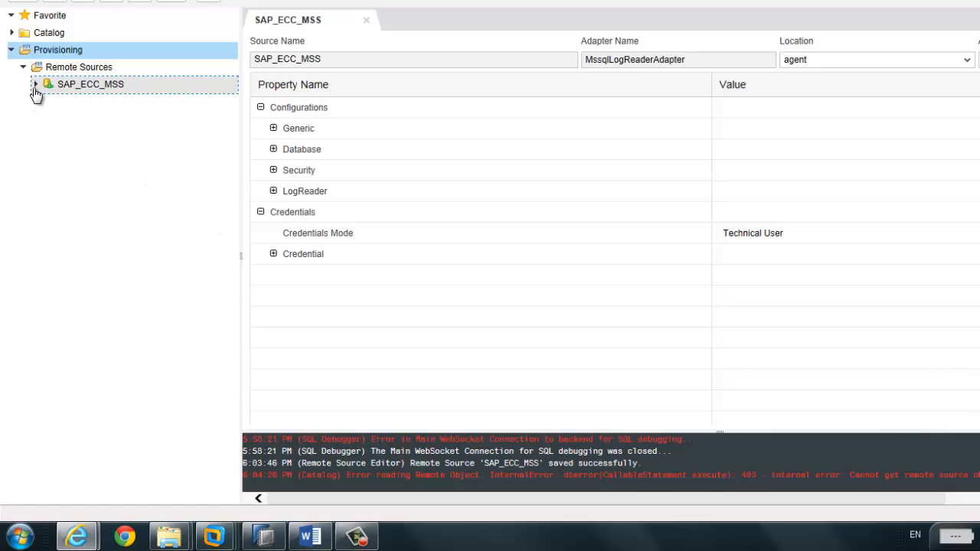
pyautogui.click(36, 86)
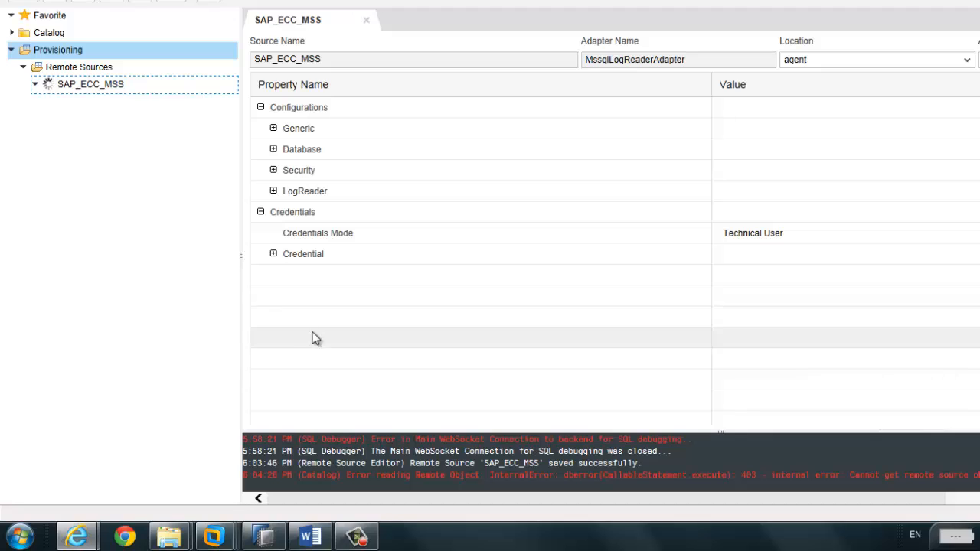
pyautogui.click(264, 536)
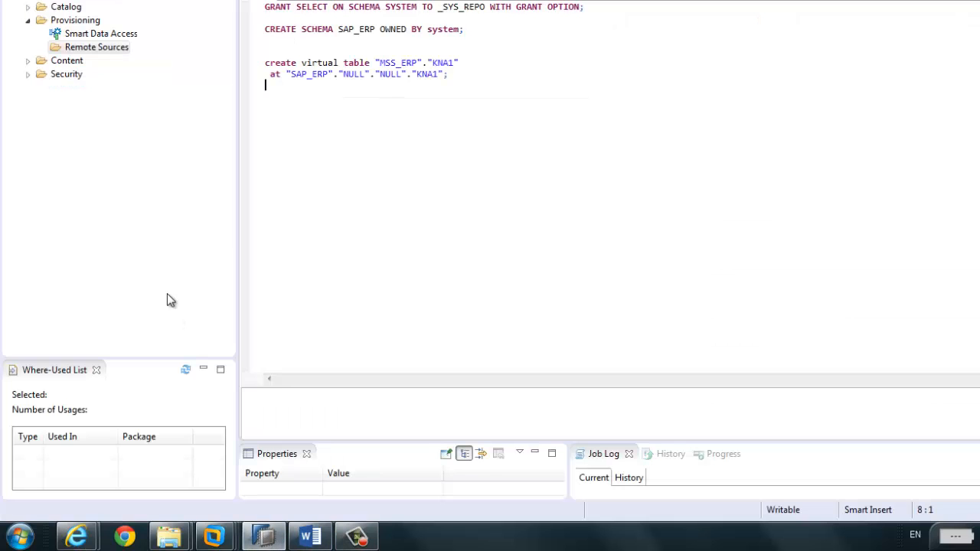
# Step: Refresh Provisioning in Studio, expand SAP_ECC_MSS, and widen the navigator to read its 403 error
pyautogui.rightClick(75, 23)
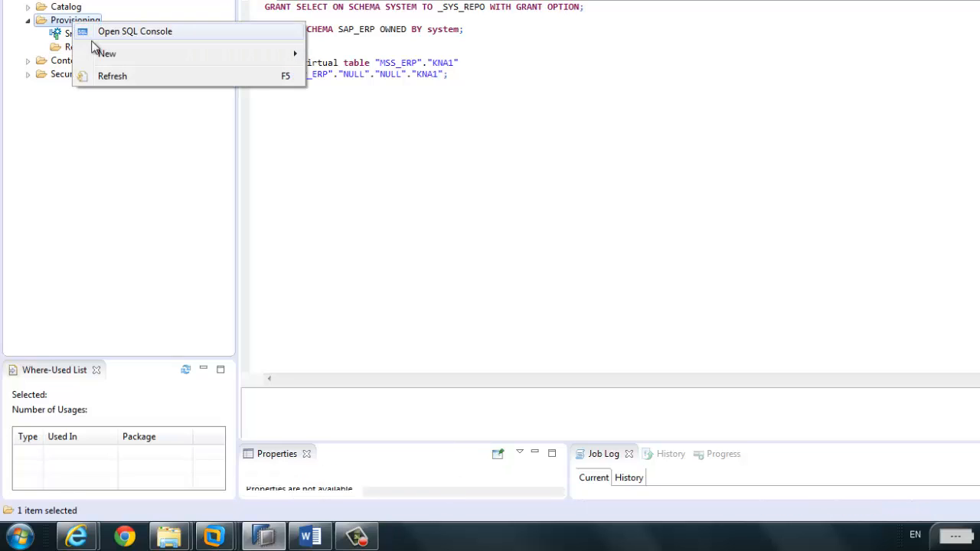
pyautogui.click(113, 75)
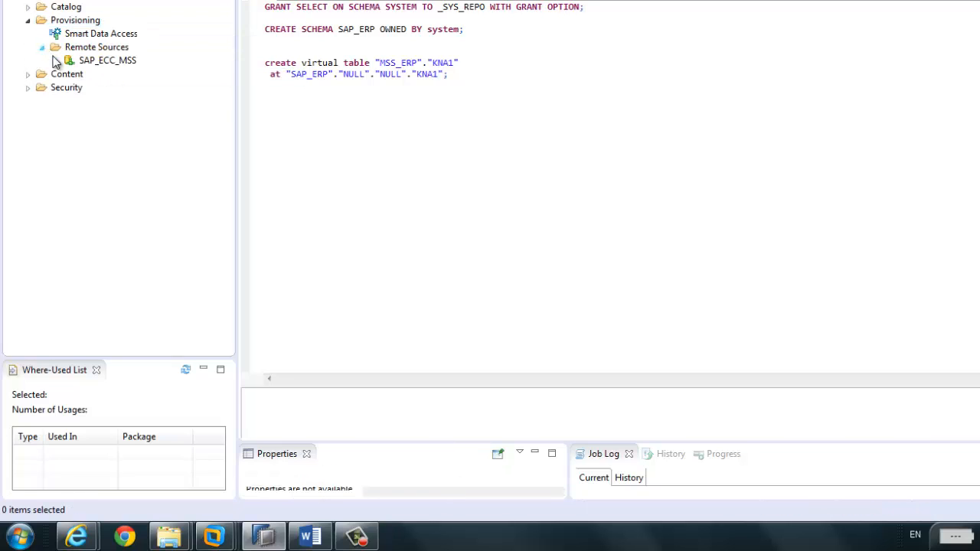
pyautogui.click(92, 61)
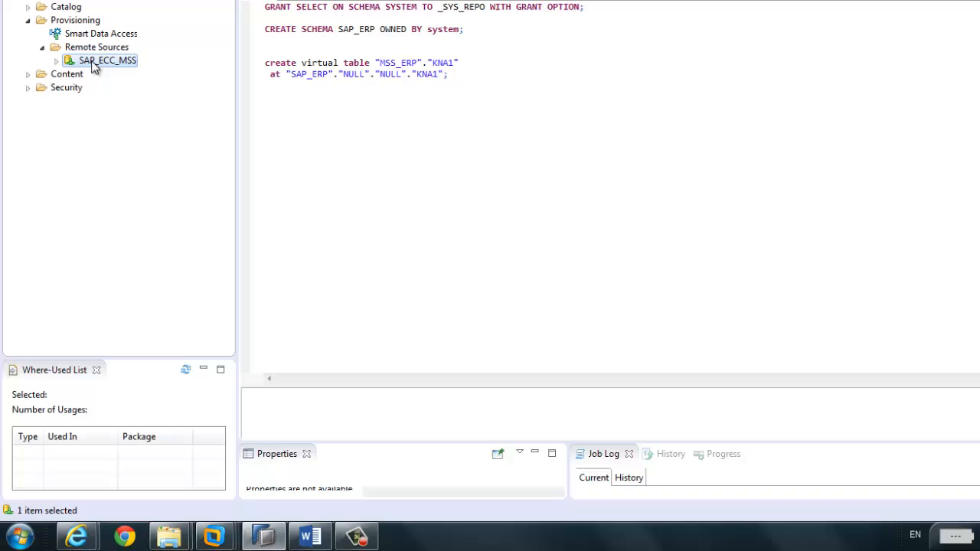
pyautogui.click(56, 61)
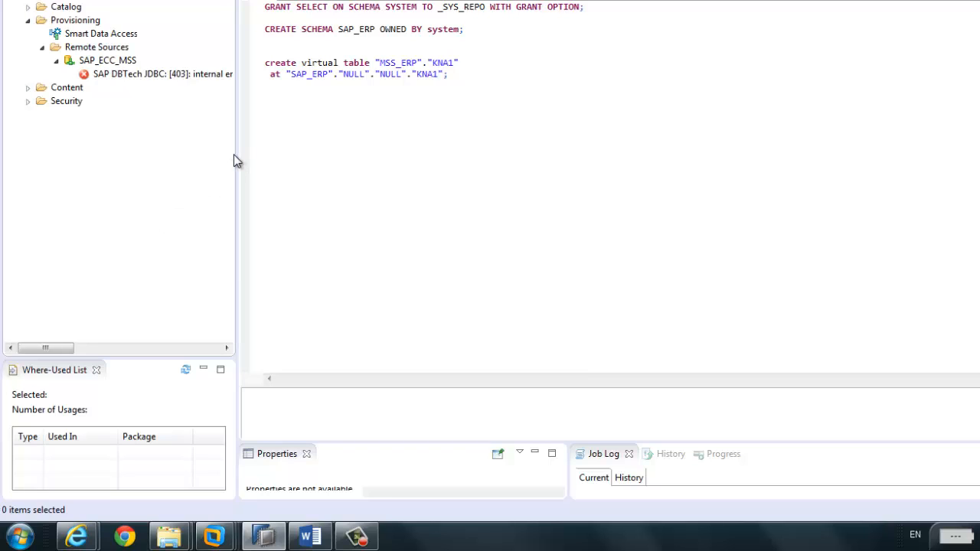
pyautogui.moveTo(239, 154); pyautogui.dragTo(337, 179)
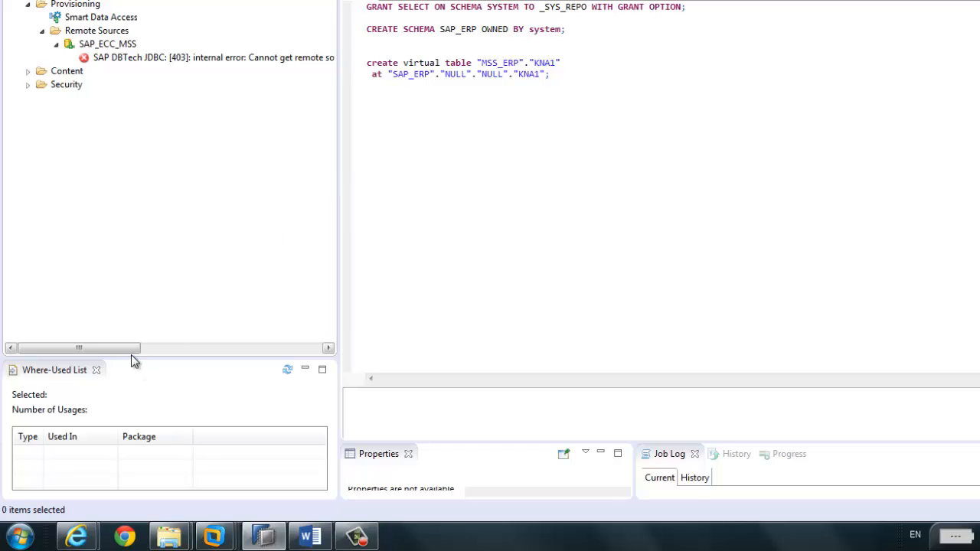
pyautogui.moveTo(131, 350); pyautogui.dragTo(102, 350)
# Step: Open the SAP_ECC_MSS definition and widen its Value column to read the Data Server setting
pyautogui.click(119, 46)
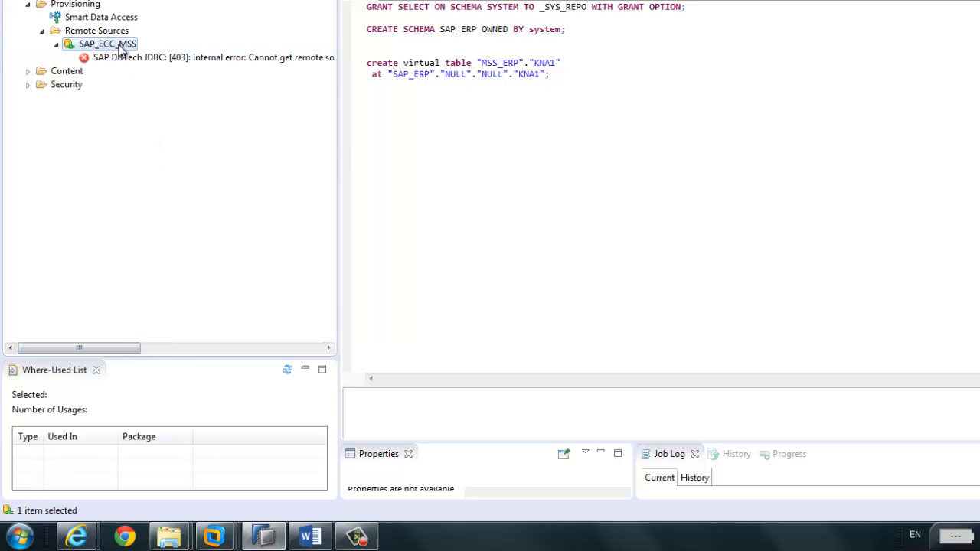
pyautogui.rightClick(119, 48)
pyautogui.click(178, 116)
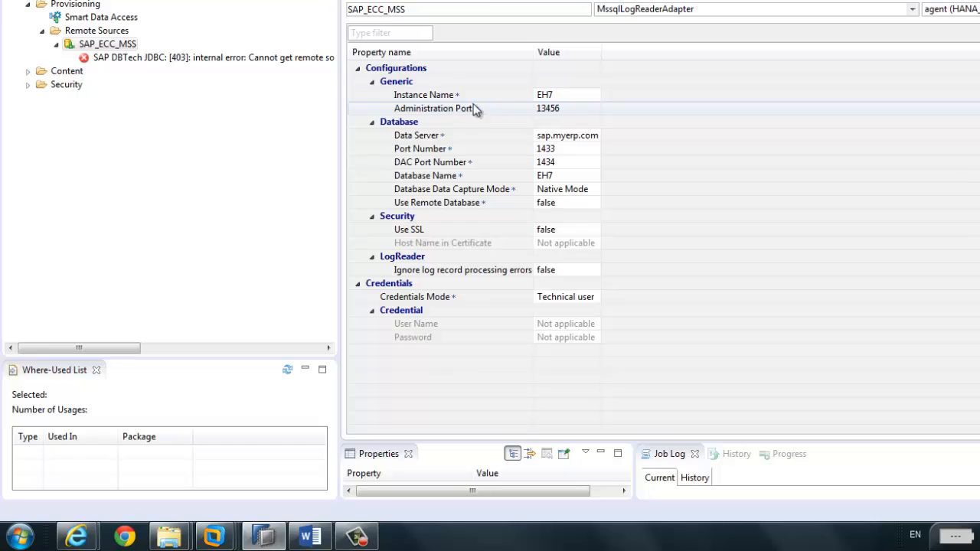
pyautogui.moveTo(600, 51); pyautogui.dragTo(677, 54)
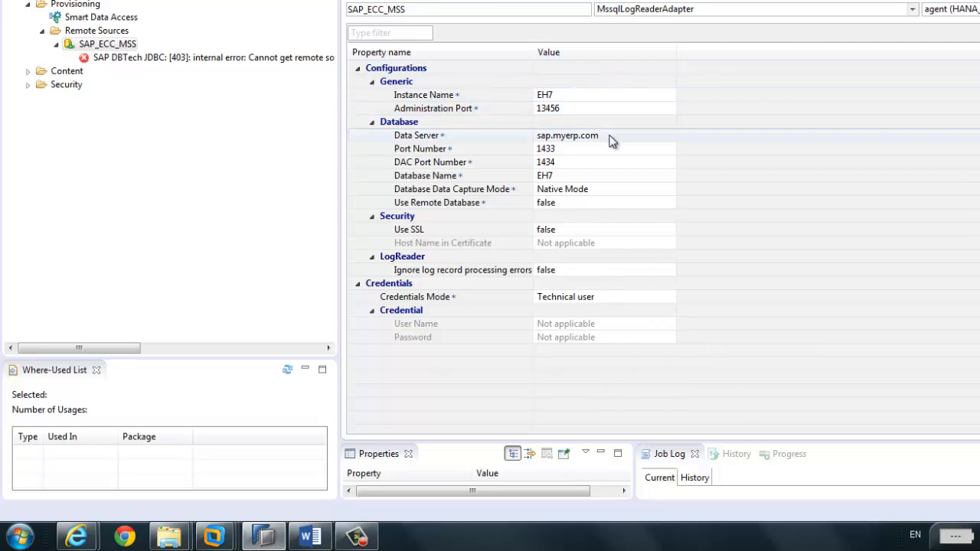
pyautogui.click(611, 135)
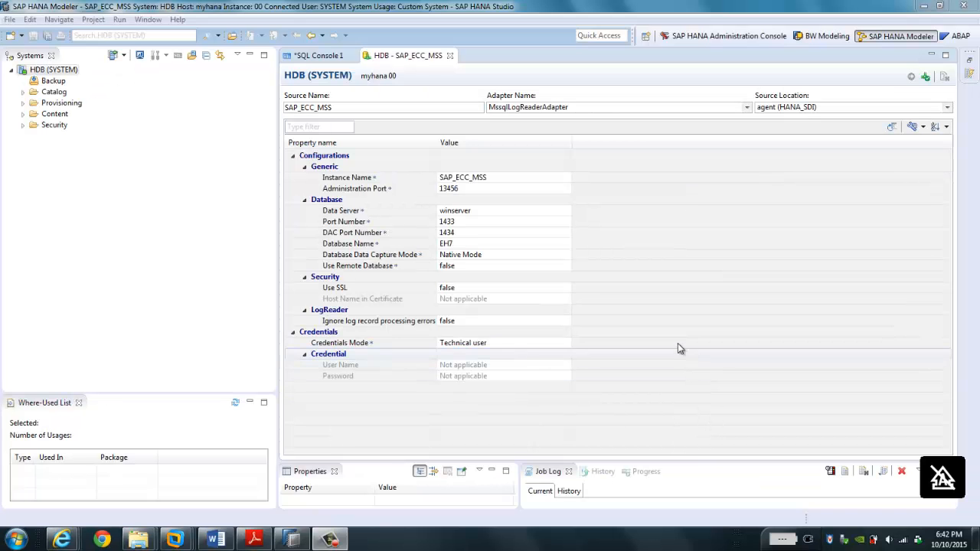
# Step: Edit the Data Server value winserver and test the connection to the remote system
pyautogui.click(481, 210)
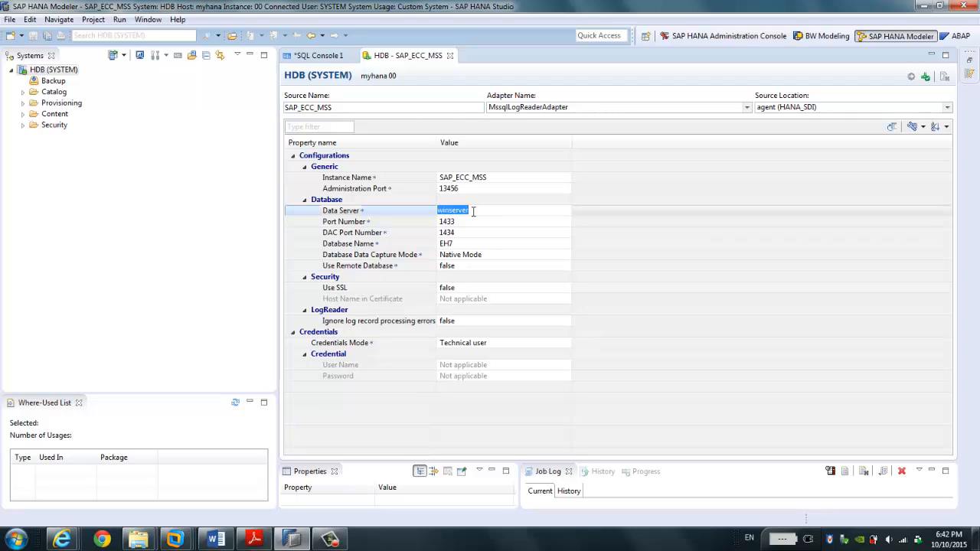
pyautogui.click(180, 214)
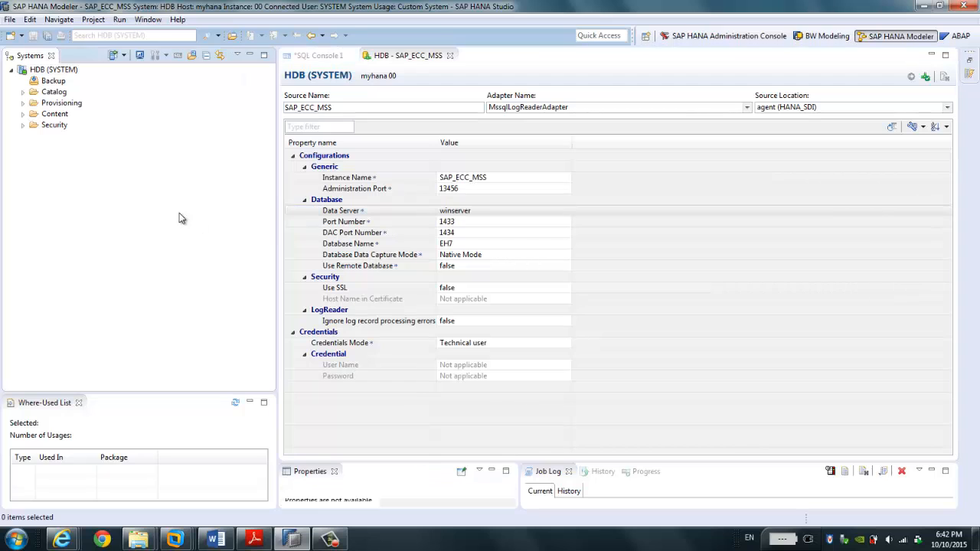
pyautogui.click(927, 78)
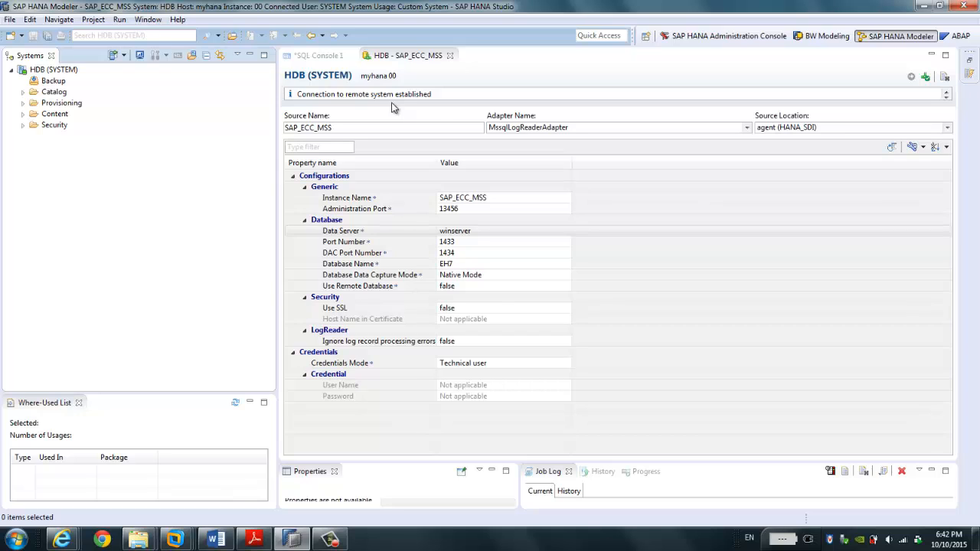
# Step: Expand Provisioning > Remote Sources > SAP_ECC_MSS > eh7 and scroll through its remote tables
pyautogui.click(23, 103)
pyautogui.click(34, 125)
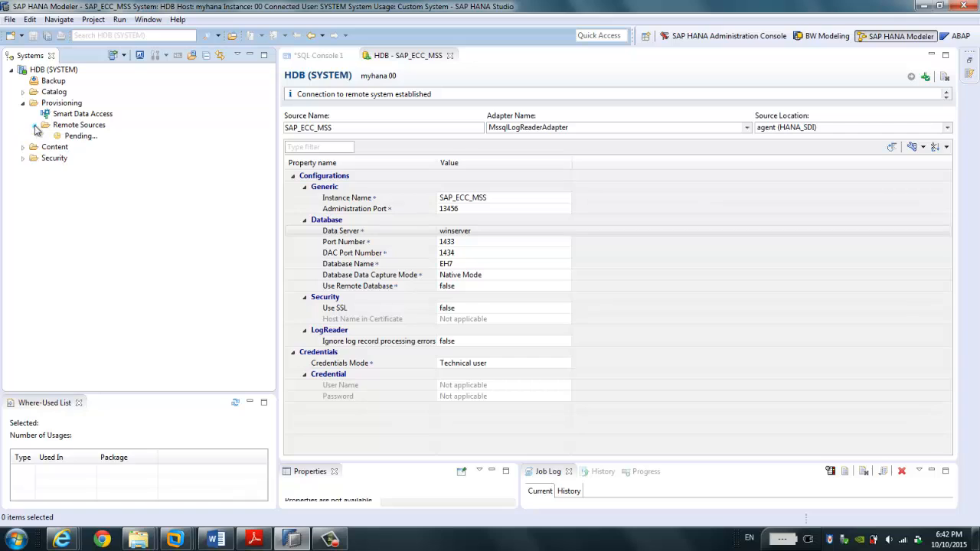
pyautogui.click(45, 136)
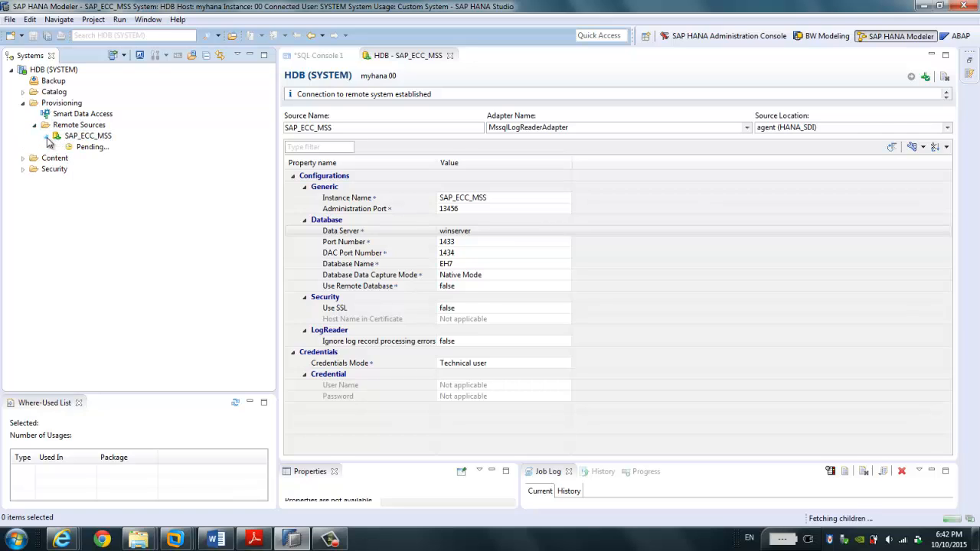
pyautogui.click(62, 259)
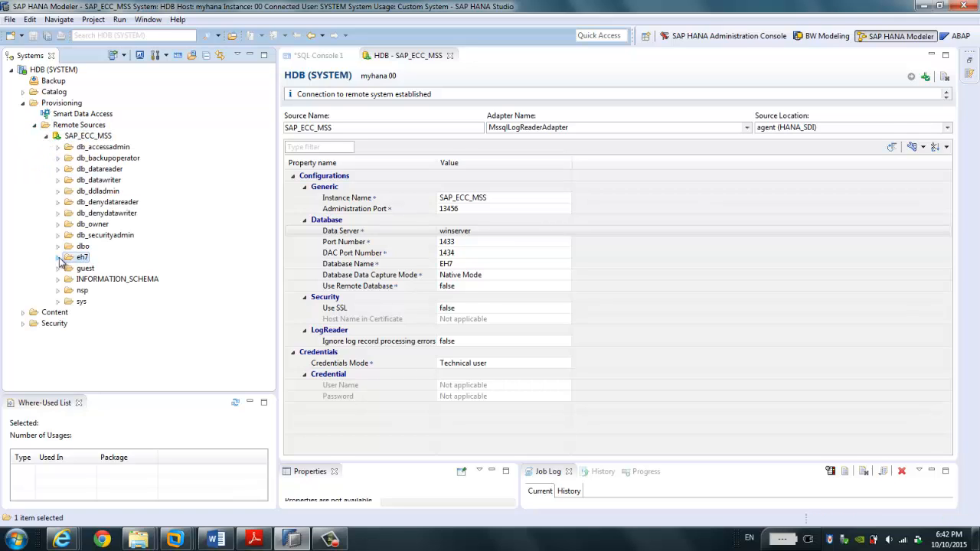
pyautogui.click(59, 258)
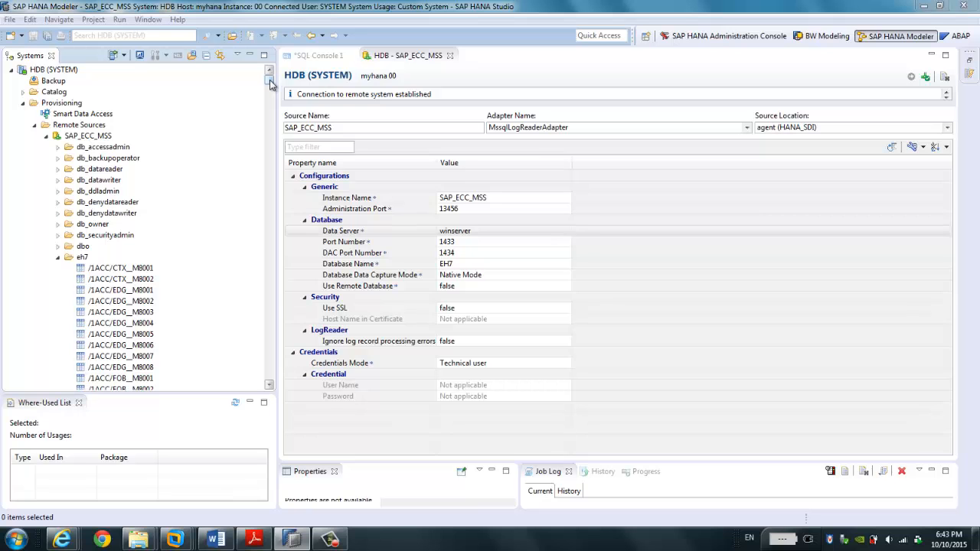
pyautogui.moveTo(269, 80); pyautogui.dragTo(282, 175)
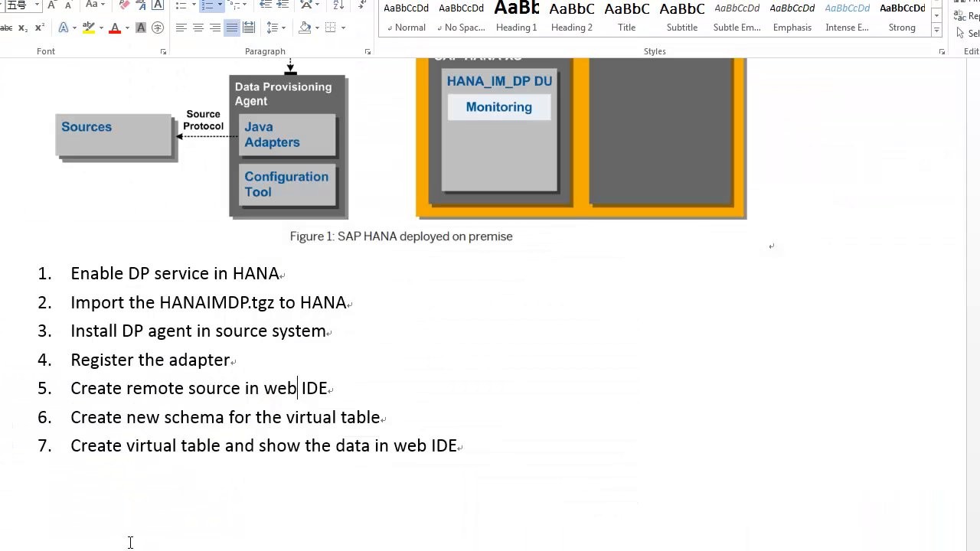
pyautogui.doubleClick(74, 390)
pyautogui.moveTo(157, 389); pyautogui.dragTo(322, 390)
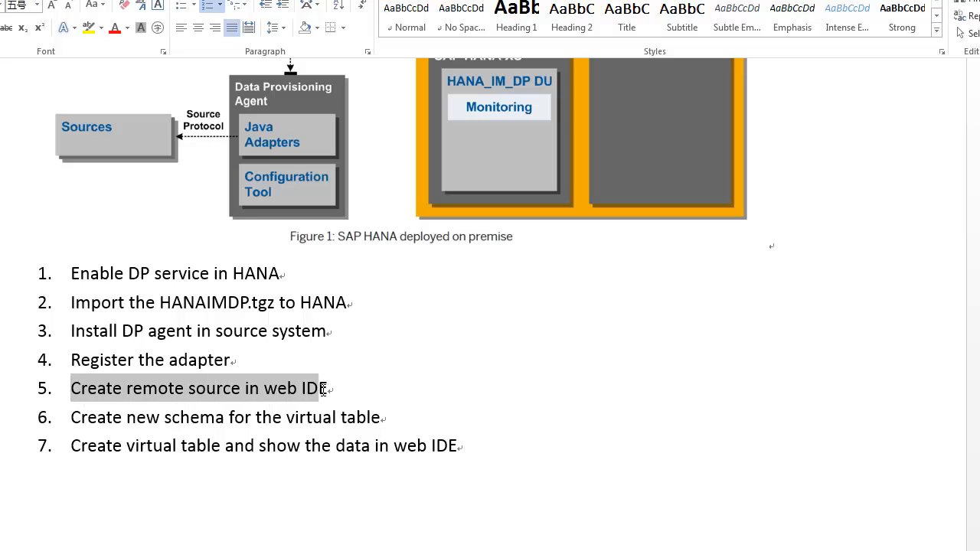
pyautogui.click(192, 417)
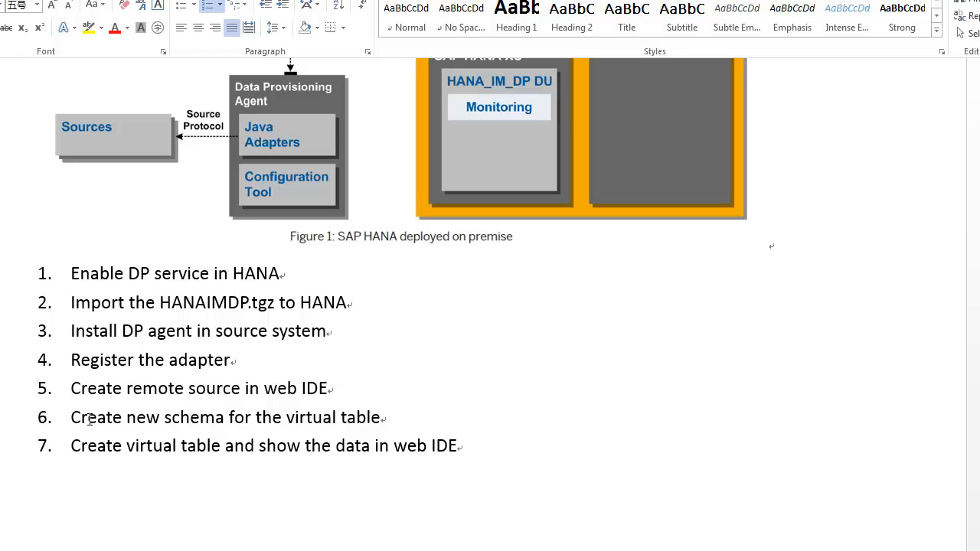
pyautogui.moveTo(71, 419); pyautogui.dragTo(380, 423)
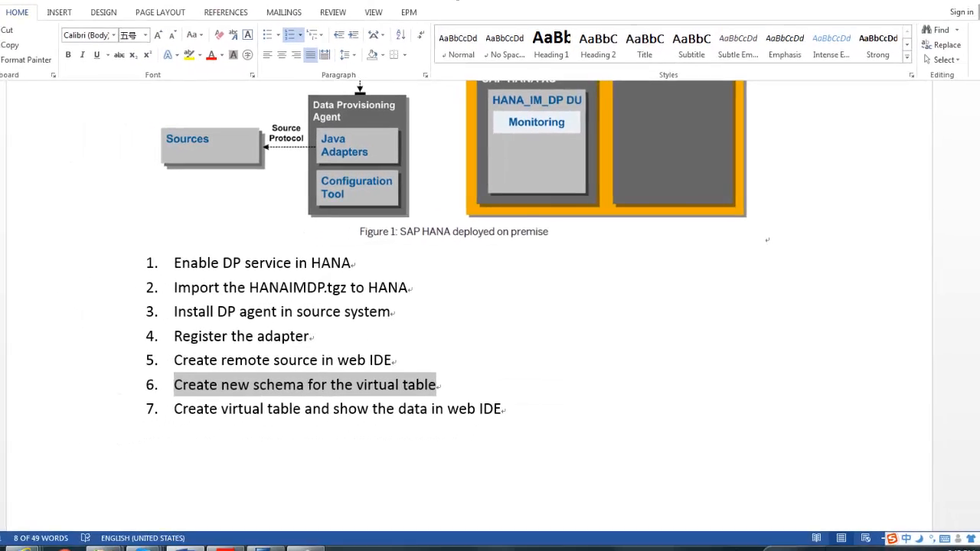
pyautogui.moveTo(62, 547)
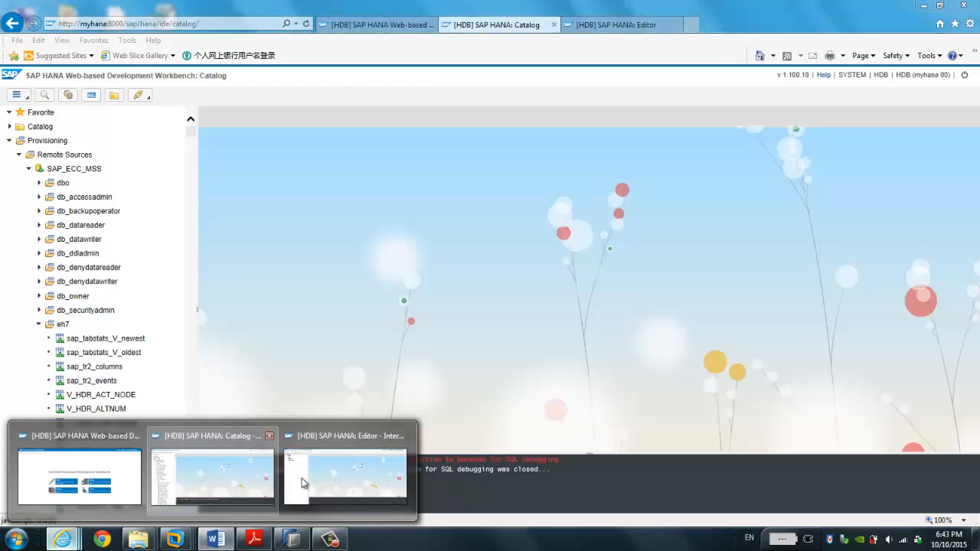
# Step: Bring up the web workbench Catalog page and expand Catalog to list its schemas
pyautogui.click(312, 475)
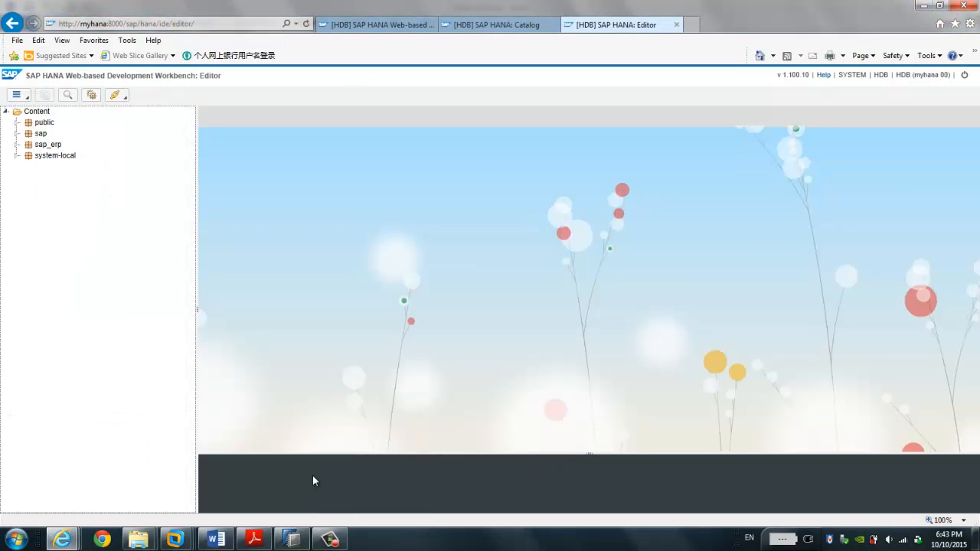
pyautogui.click(496, 29)
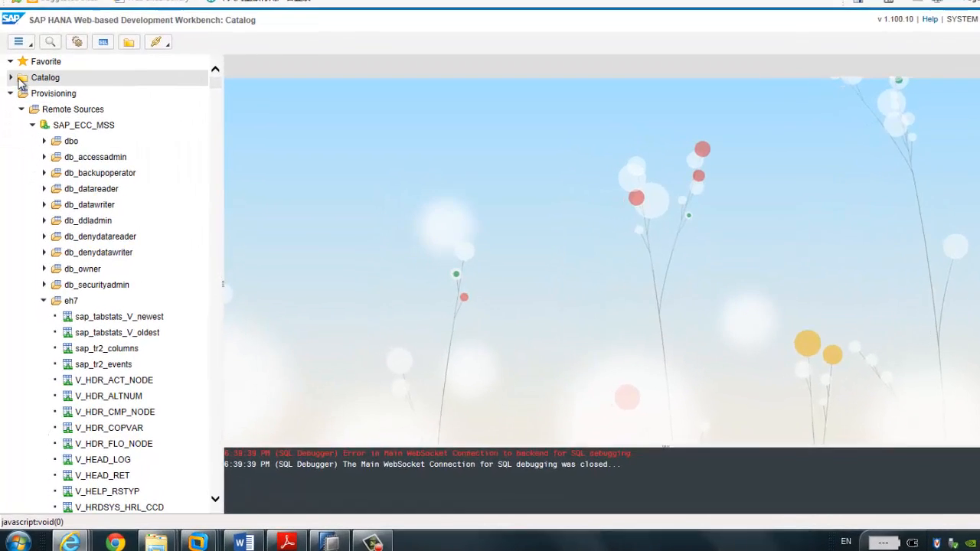
pyautogui.click(12, 52)
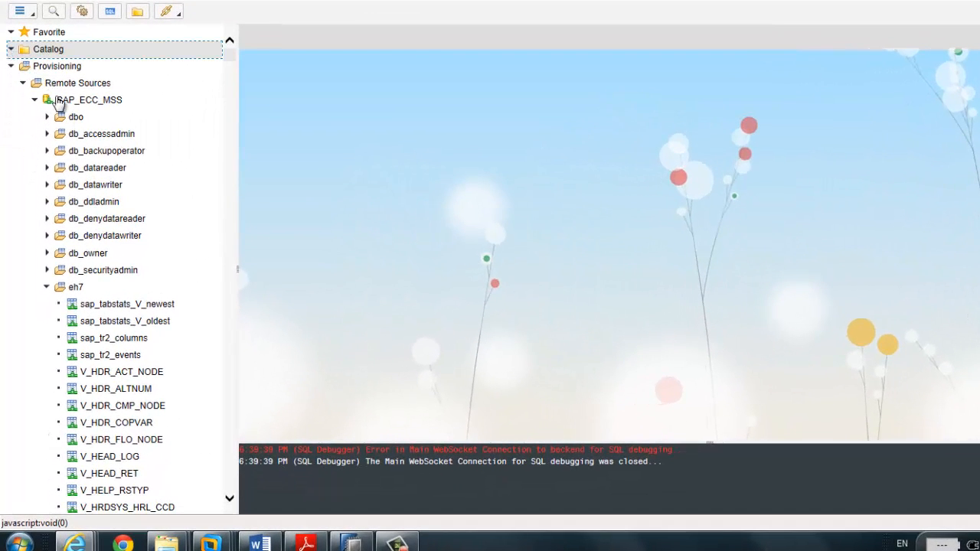
pyautogui.click(14, 69)
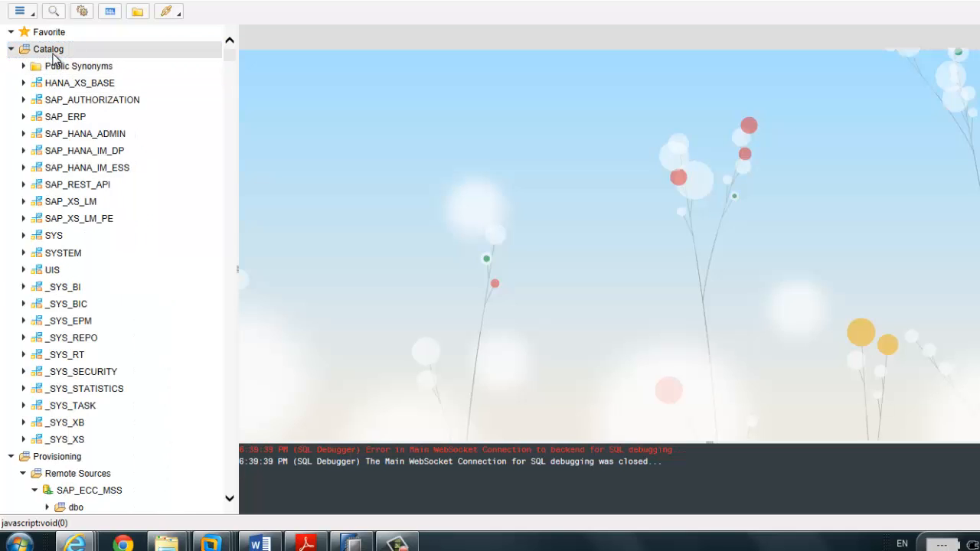
# Step: Start a New Schema from the Catalog menu and enter the name SAP_ECC_VIRTUAL
pyautogui.rightClick(54, 58)
pyautogui.click(82, 63)
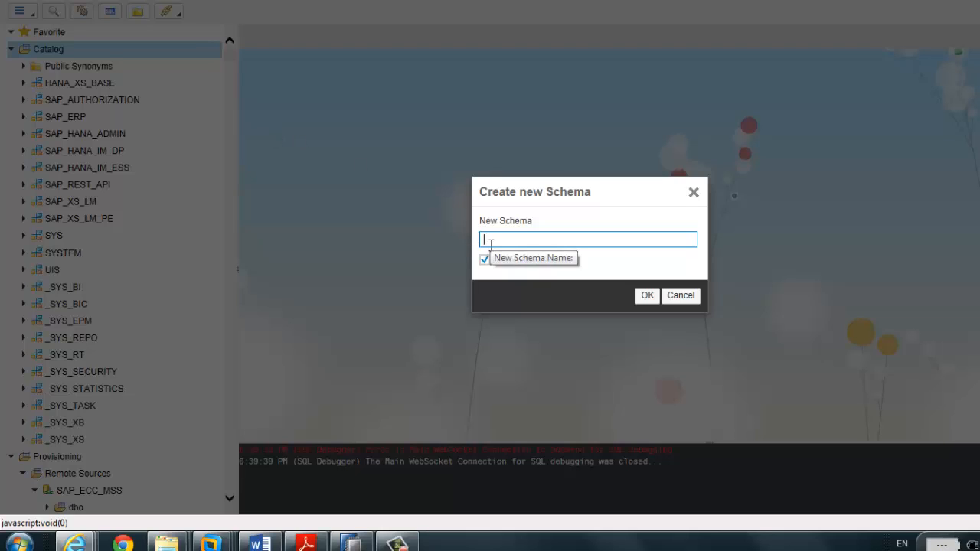
pyautogui.write('s')
pyautogui.press('BackSpace')
pyautogui.write('SAP')
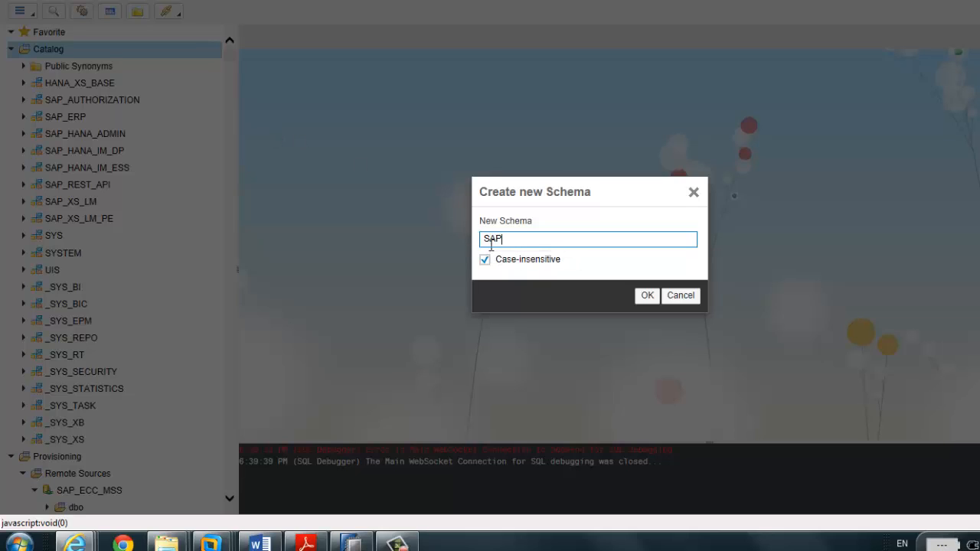
pyautogui.write('_ECC_VIRTURA')
pyautogui.press('BackSpace')
pyautogui.press('BackSpace')
pyautogui.write('AL')
# Step: Check the actions for remote table /AIN/DM_LOC_CODE in Studio, then confirm creating SAP_ECC_VIRTUAL
pyautogui.click(351, 544)
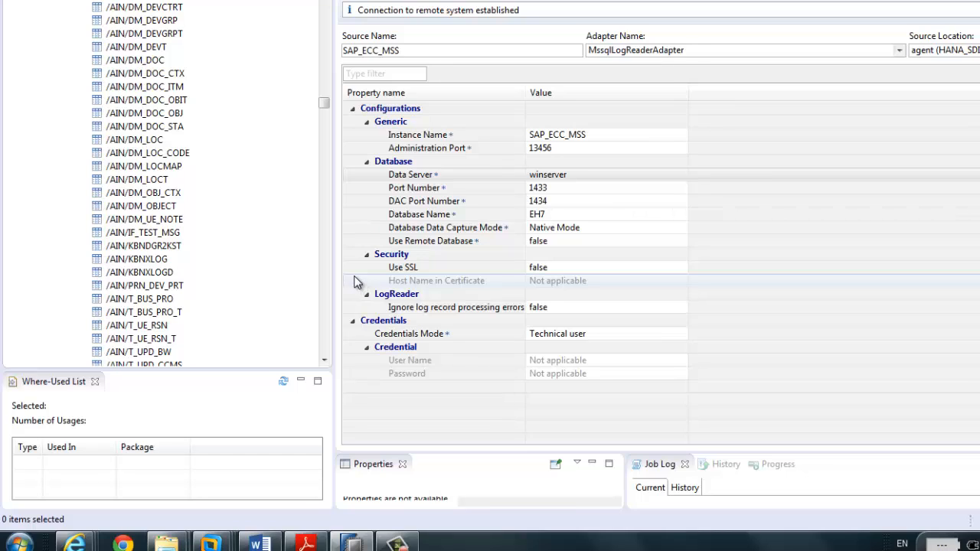
pyautogui.click(150, 156)
pyautogui.rightClick(151, 159)
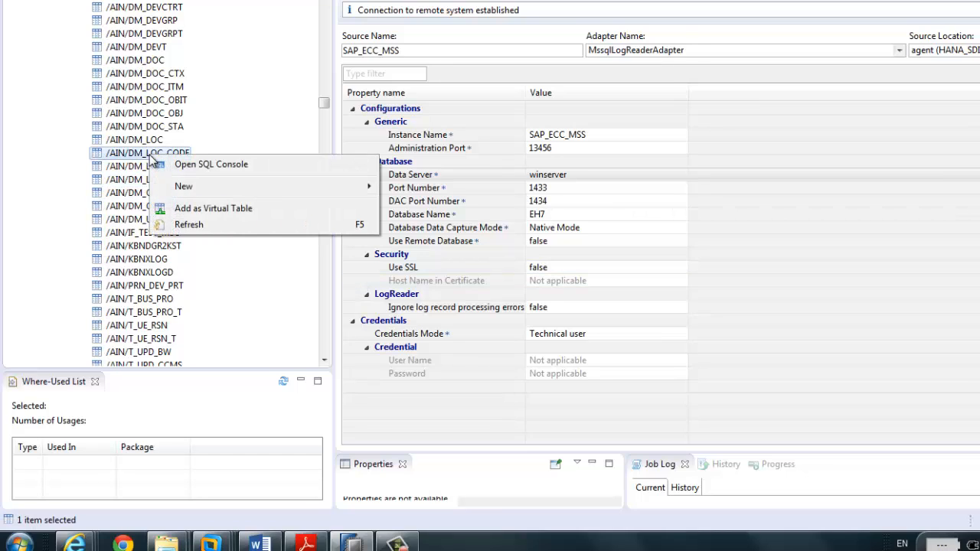
pyautogui.press('Escape')
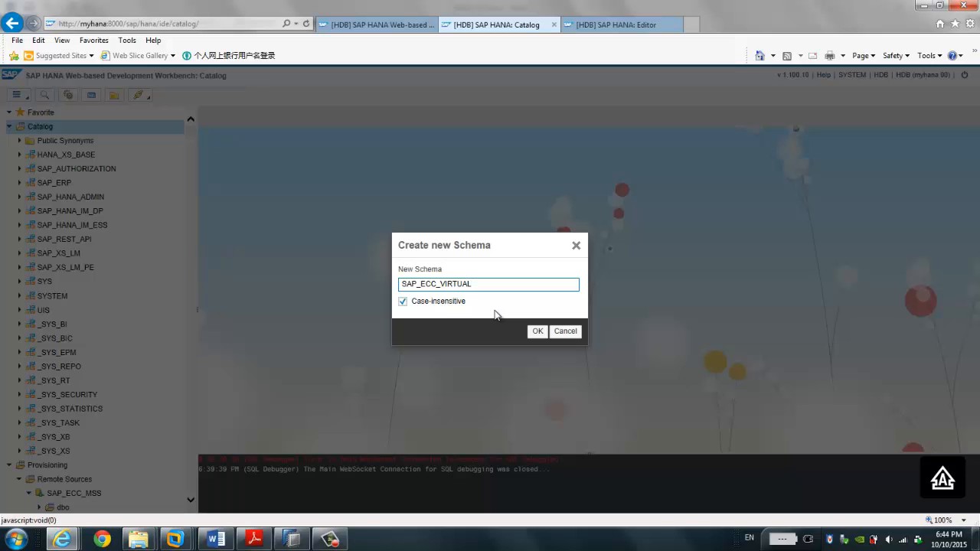
pyautogui.click(536, 333)
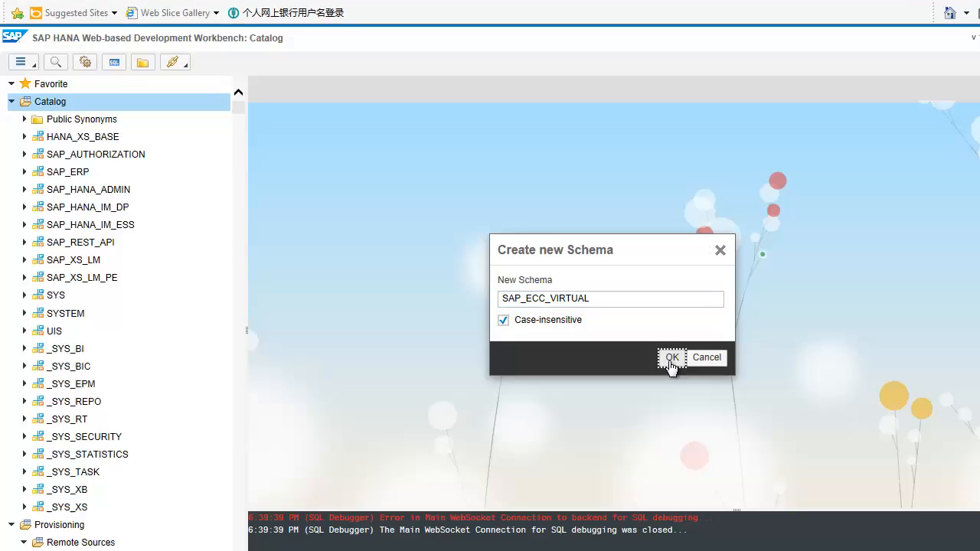
pyautogui.click(671, 359)
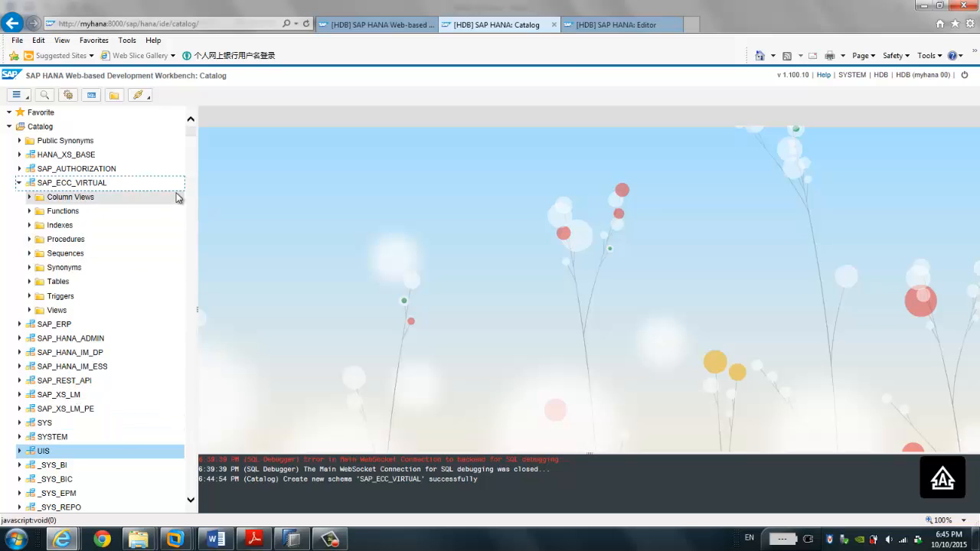
# Step: Scroll down to Provisioning and collapse the SAP_ECC_MSS remote source
pyautogui.moveTo(192, 131)
pyautogui.mouseDown()
pyautogui.moveTo(195, 151)
pyautogui.moveTo(199, 128)
pyautogui.mouseUp()
pyautogui.scroll(-3, 187, 179)
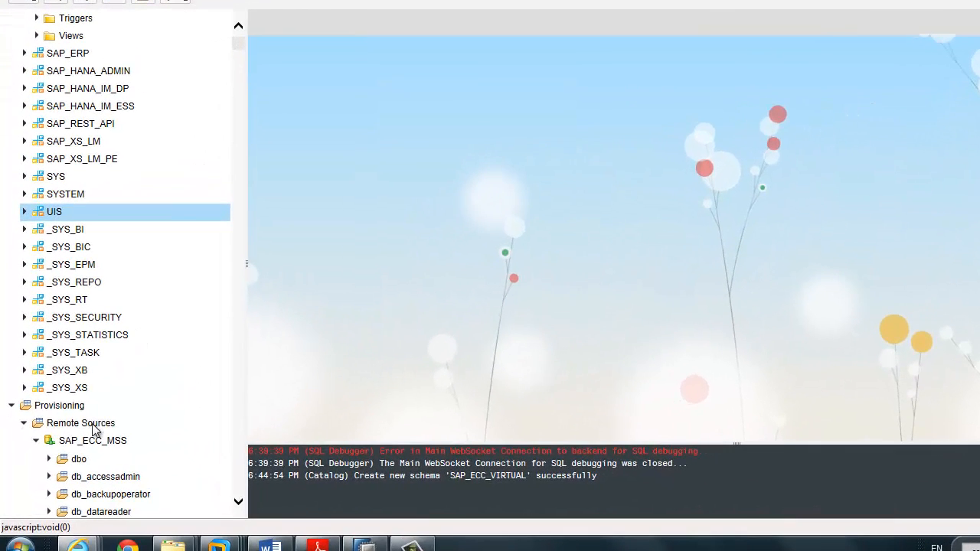
pyautogui.click(36, 442)
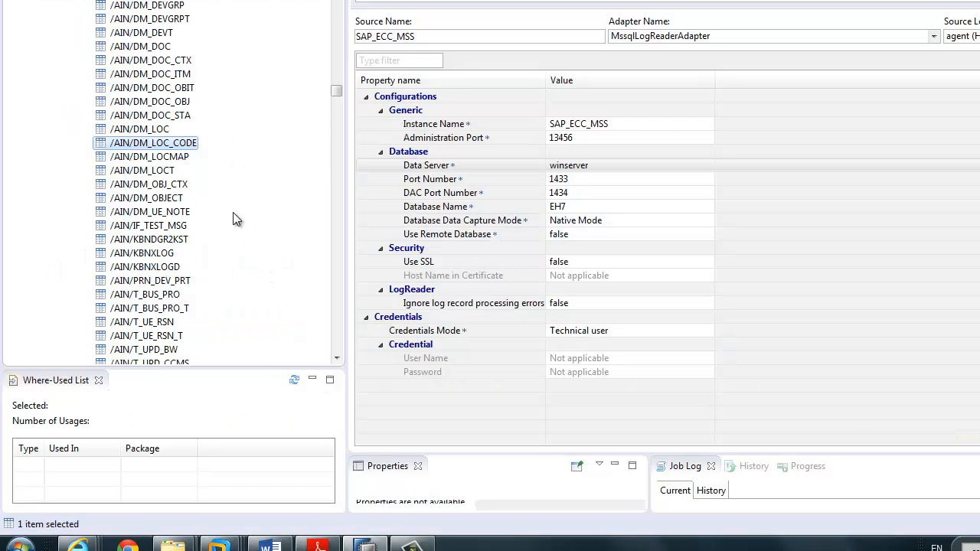
pyautogui.click(161, 174)
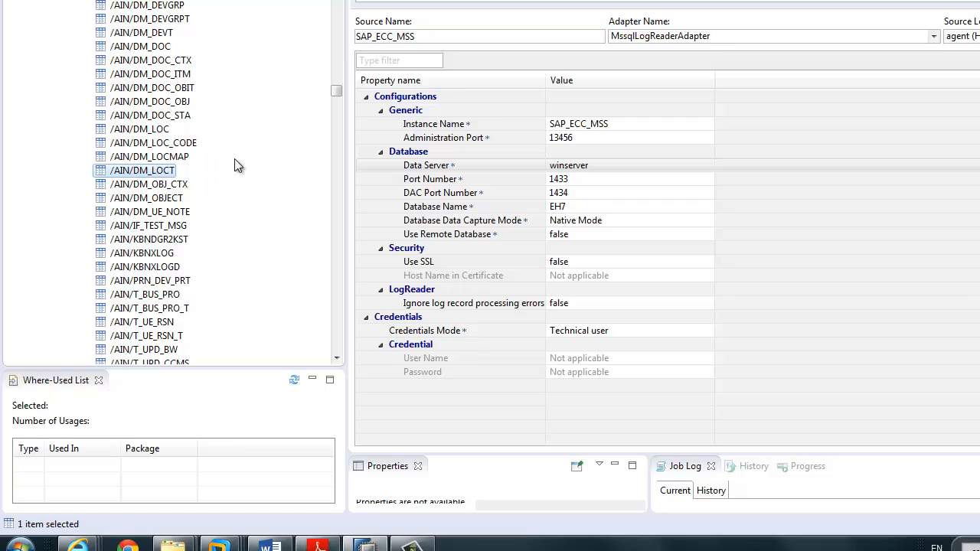
pyautogui.moveTo(335, 93); pyautogui.dragTo(335, 361)
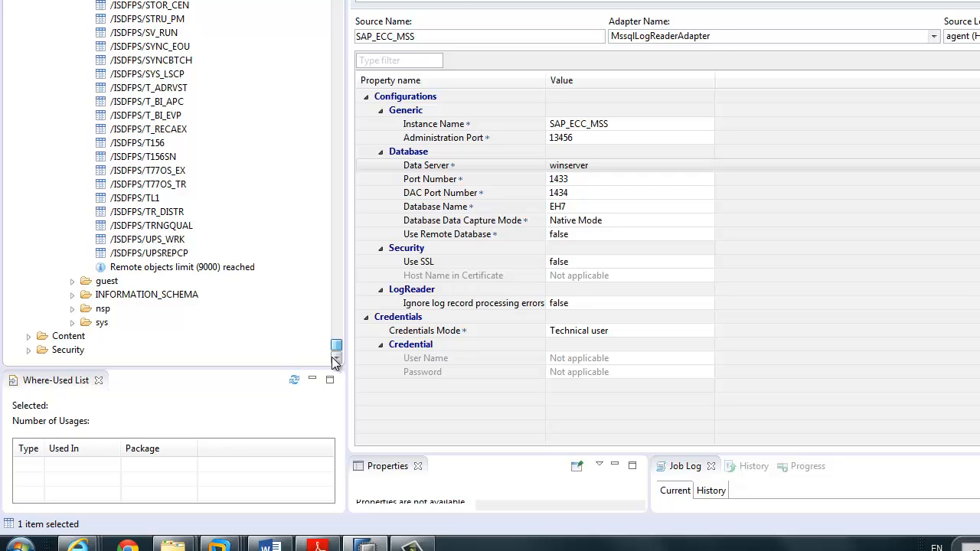
pyautogui.moveTo(335, 361)
pyautogui.mouseDown()
pyautogui.moveTo(337, 345)
pyautogui.moveTo(337, 362)
pyautogui.mouseUp()
pyautogui.click(218, 268)
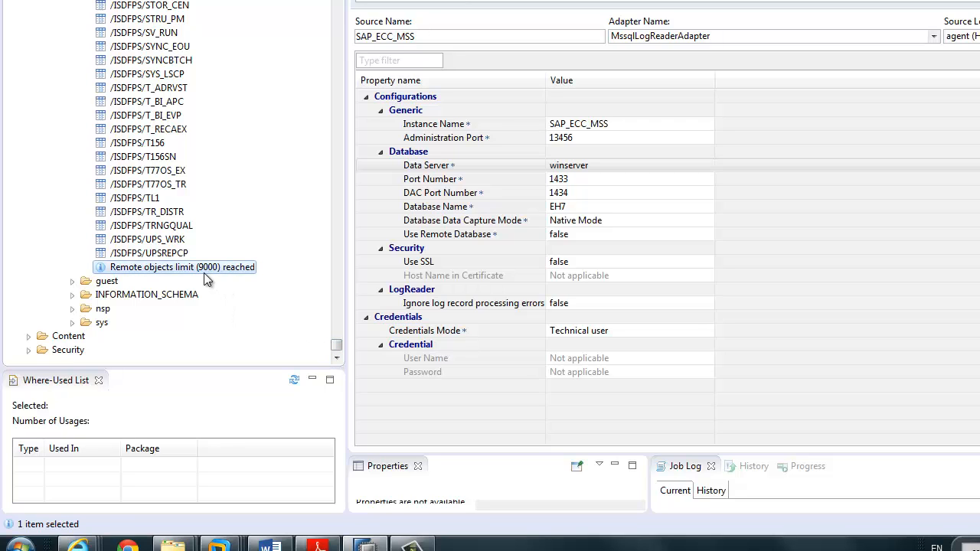
pyautogui.moveTo(335, 351)
pyautogui.mouseDown()
pyautogui.moveTo(337, 233)
pyautogui.moveTo(356, 143)
pyautogui.moveTo(342, 79)
pyautogui.moveTo(344, 366)
pyautogui.mouseUp()
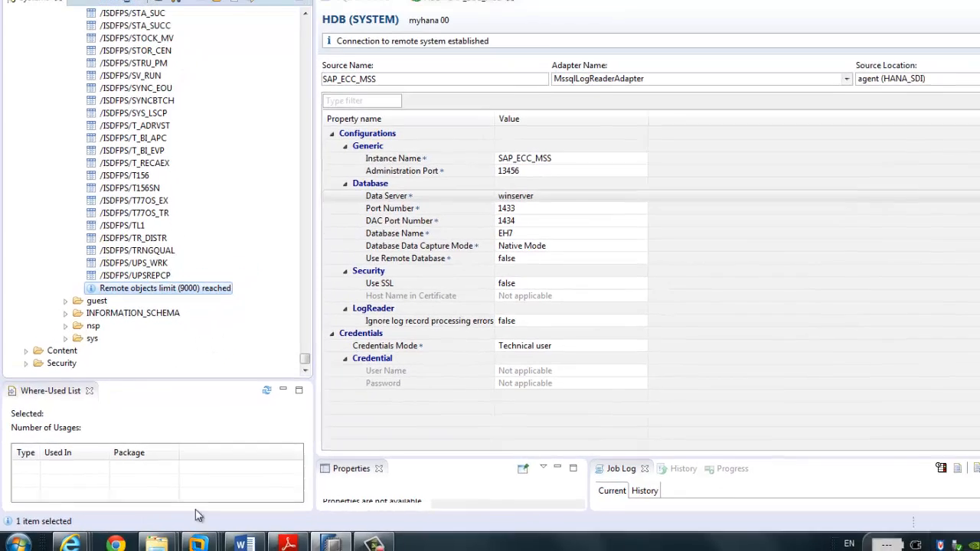
# Step: On the agent machine, enter 0 in Row Fetch Size (max), save preferences, and stop the agent
pyautogui.moveTo(197, 542)
pyautogui.click(230, 448)
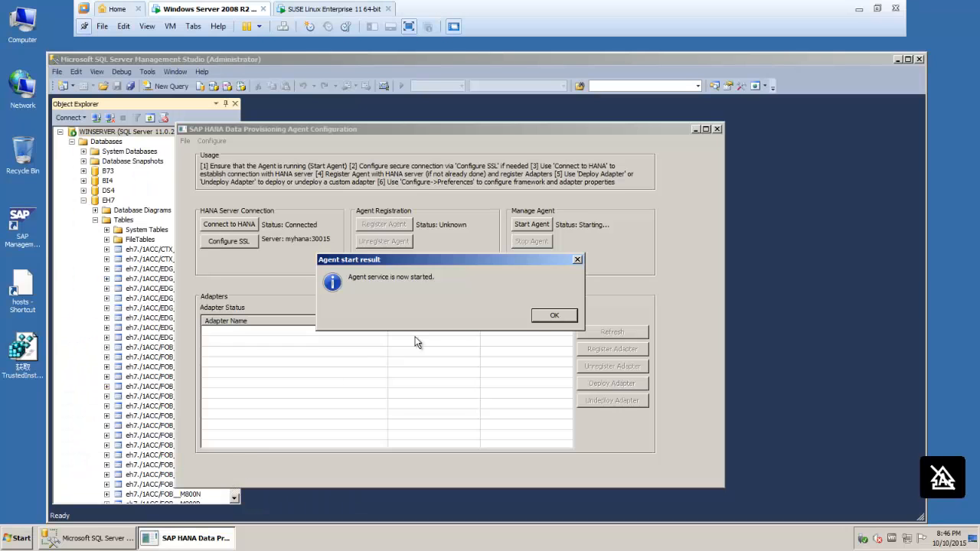
pyautogui.click(552, 319)
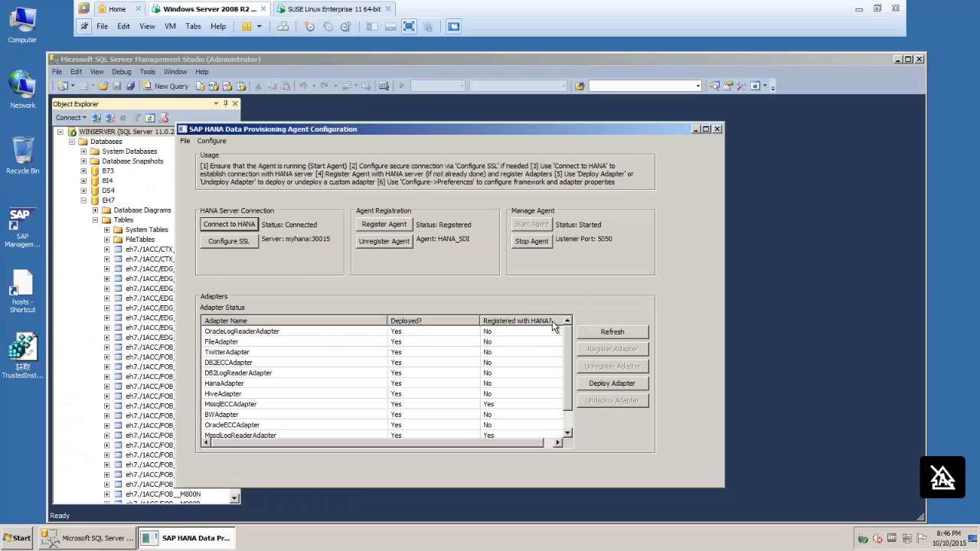
pyautogui.click(212, 141)
pyautogui.click(222, 152)
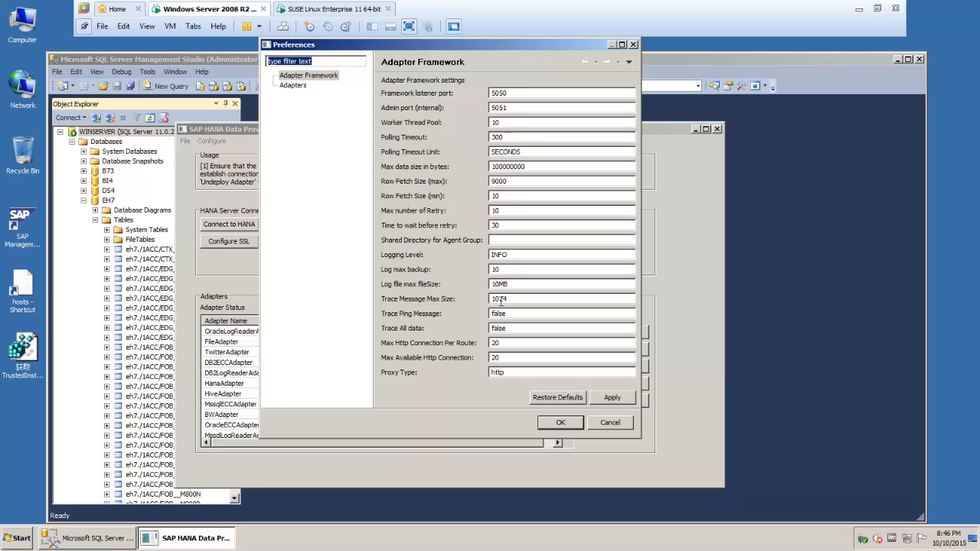
pyautogui.click(517, 182)
pyautogui.write('0')
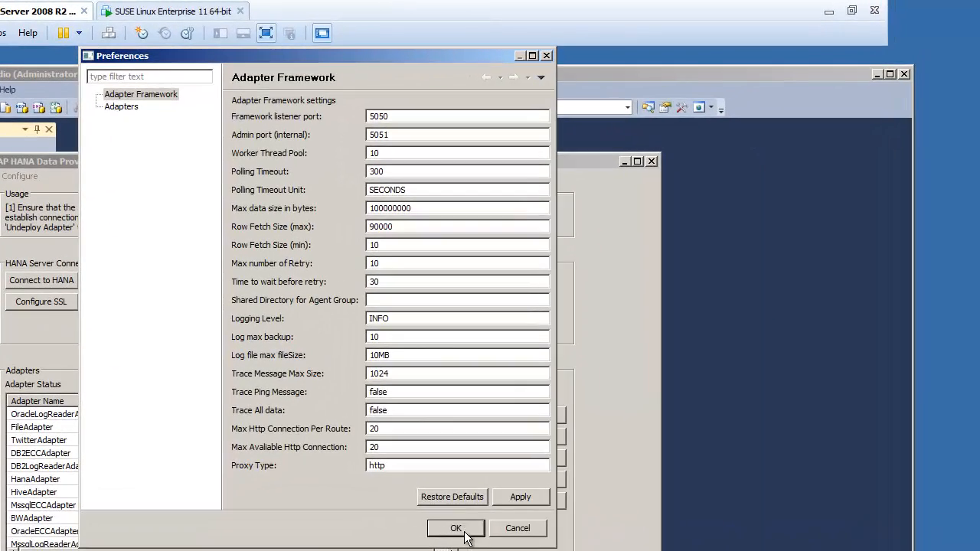
pyautogui.click(494, 489)
pyautogui.click(422, 302)
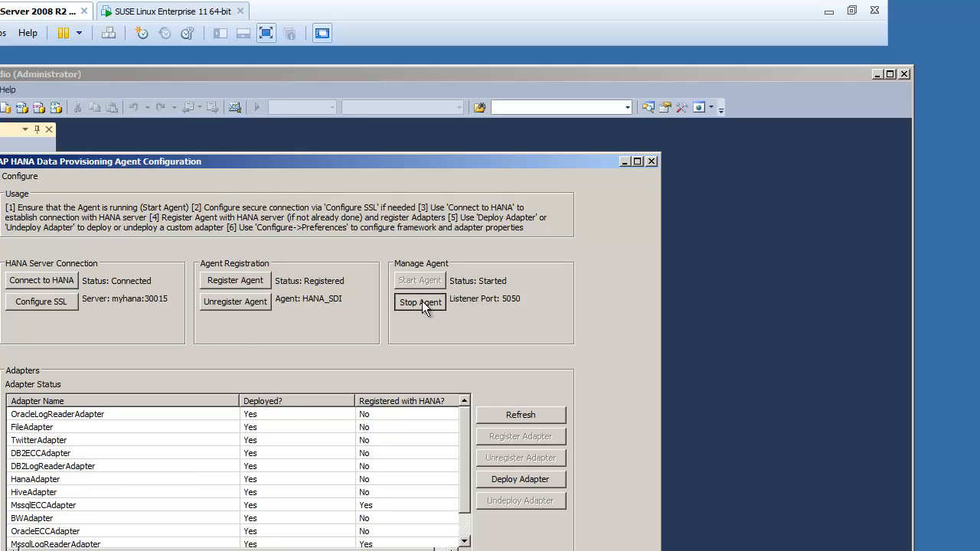
pyautogui.click(384, 397)
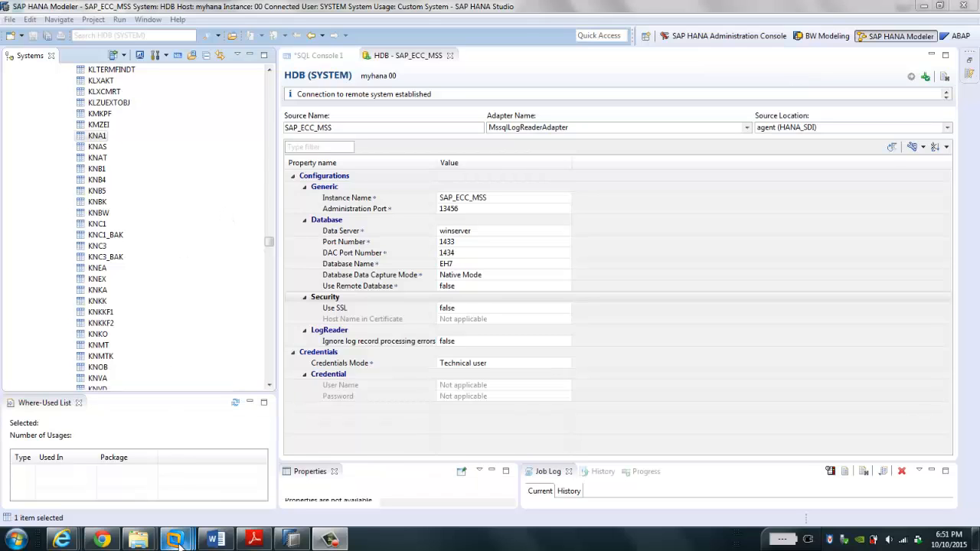
# Step: Add remote table KNA1 as a virtual table in schema SAP_ECC_VIRTUAL and acknowledge the confirmation
pyautogui.moveTo(176, 539)
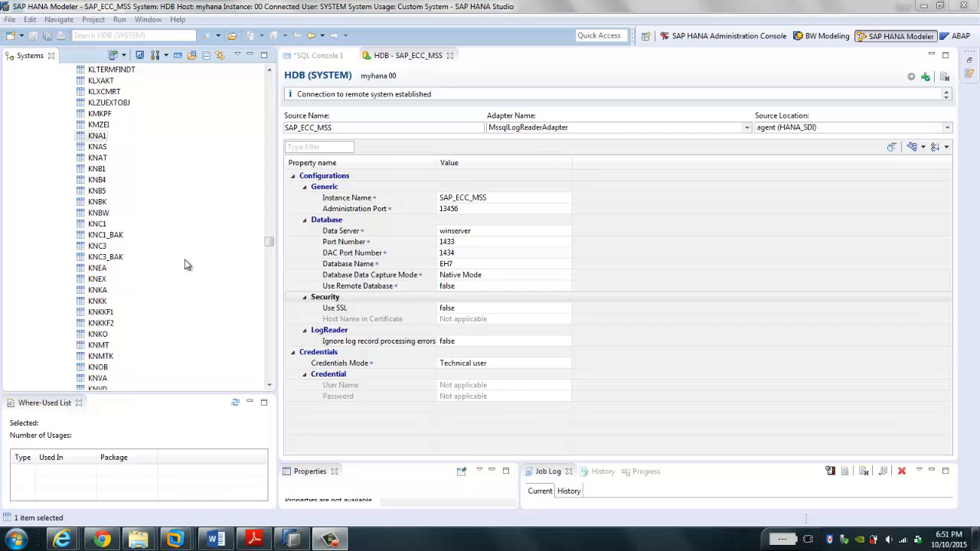
pyautogui.click(98, 139)
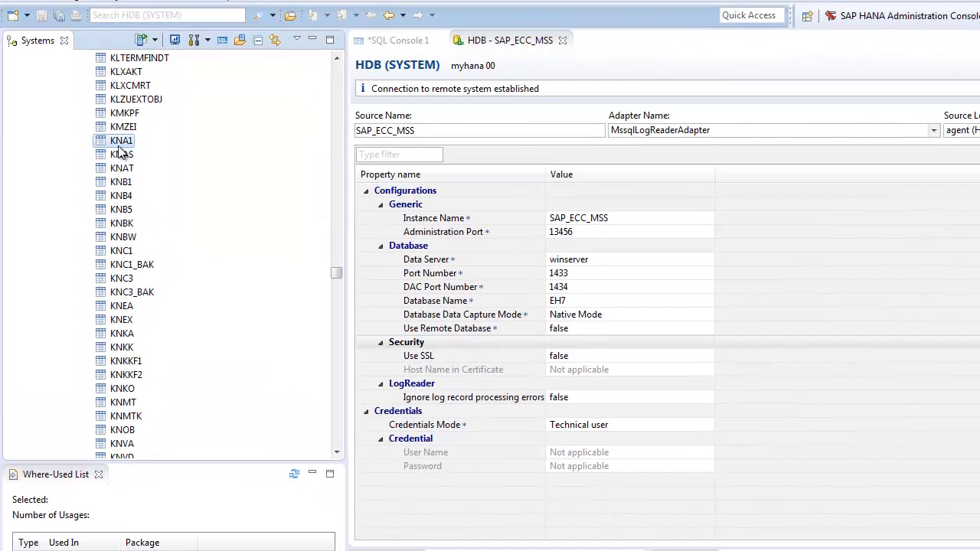
pyautogui.rightClick(97, 139)
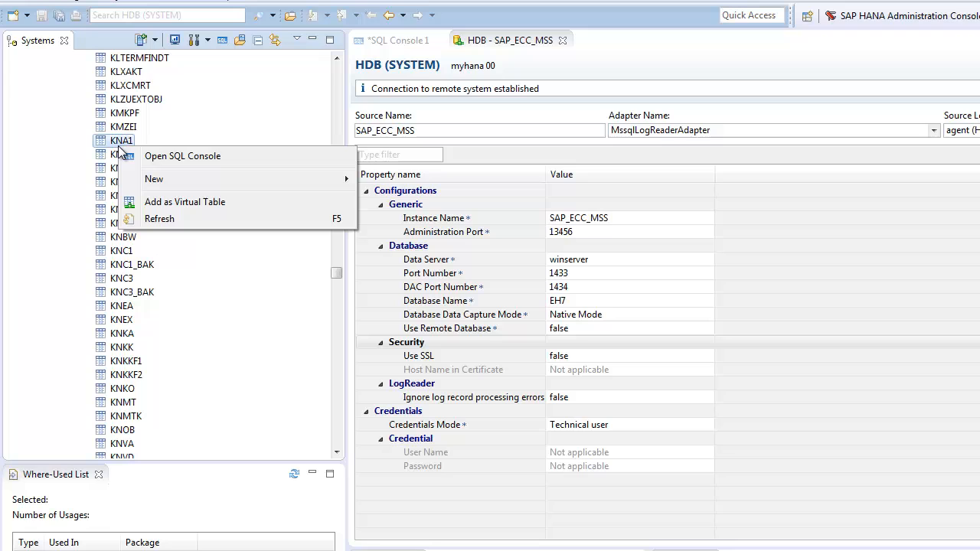
pyautogui.click(184, 204)
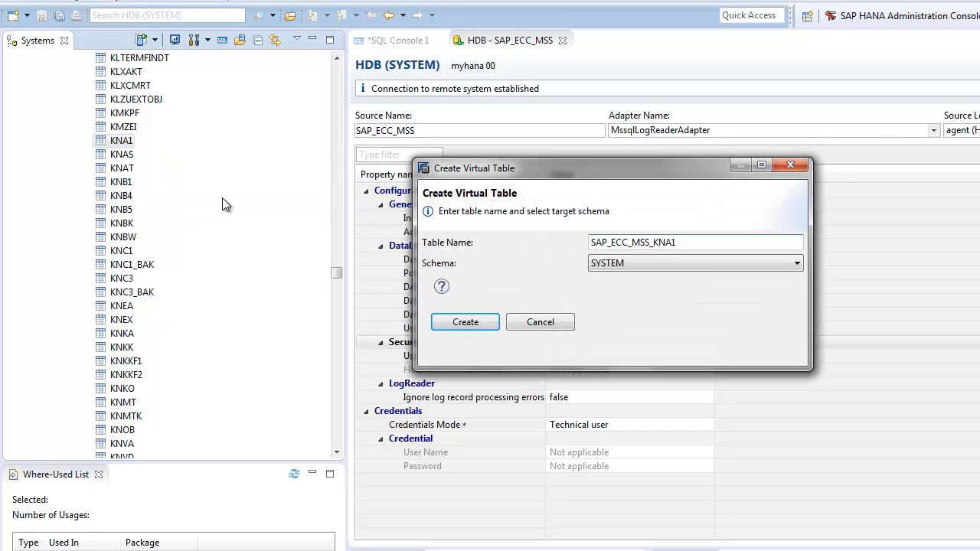
pyautogui.click(697, 265)
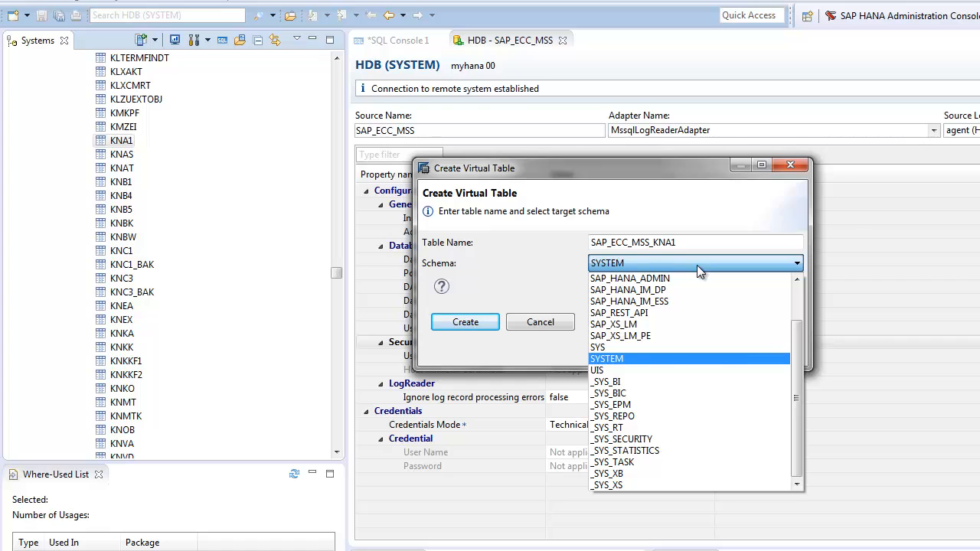
pyautogui.moveTo(797, 353); pyautogui.dragTo(797, 327)
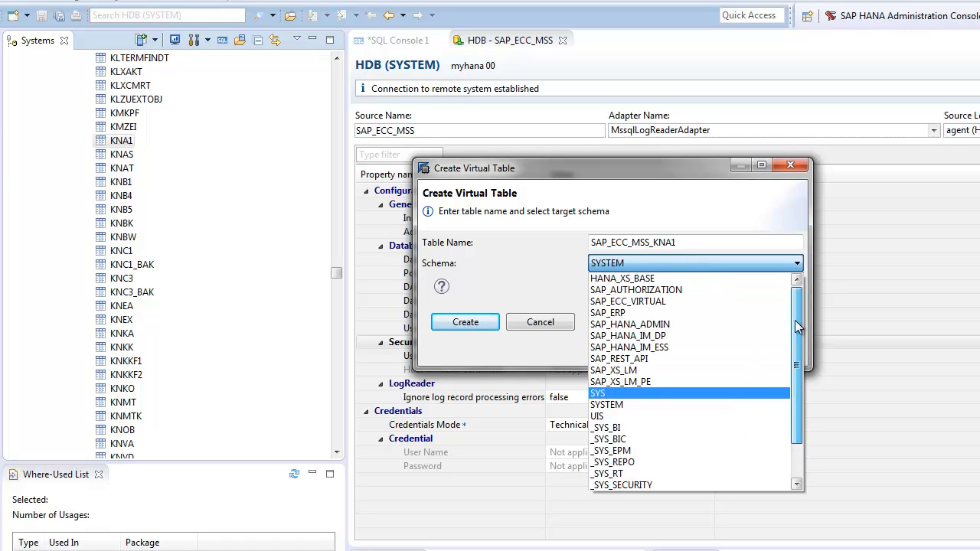
pyautogui.click(685, 302)
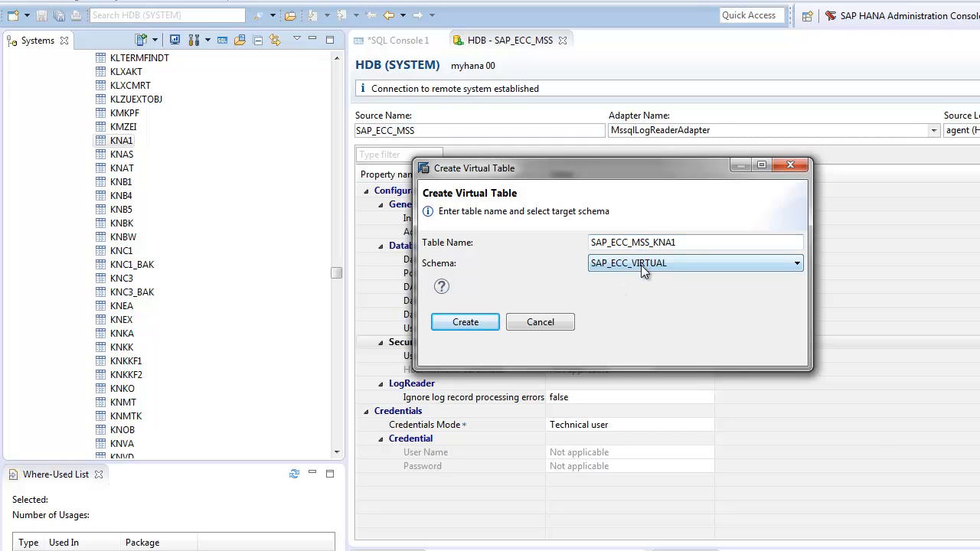
pyautogui.click(480, 322)
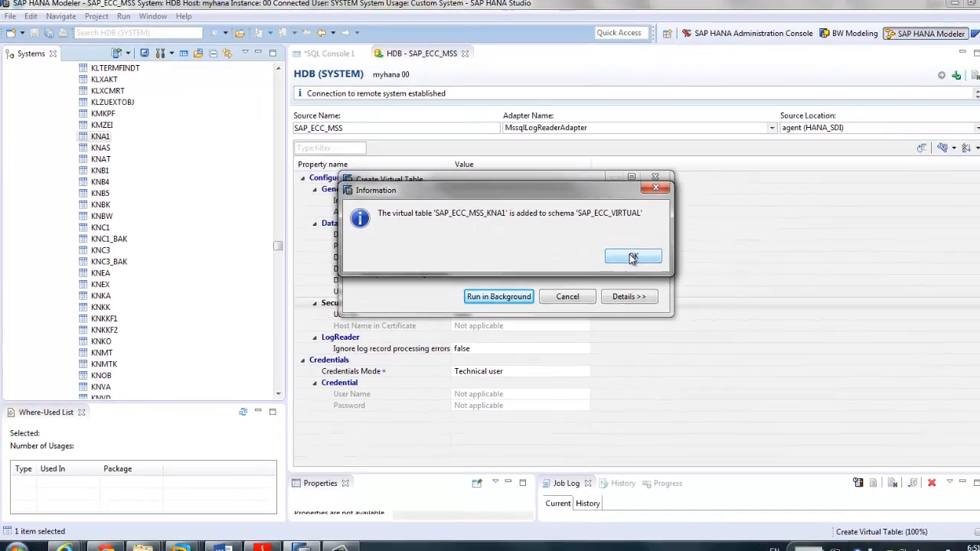
pyautogui.click(632, 257)
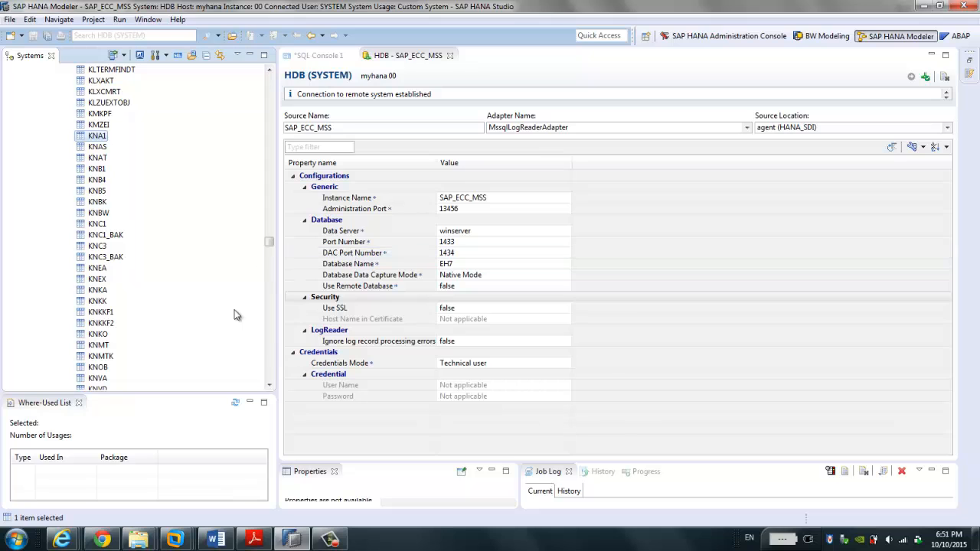
# Step: In the IE Catalog window, refresh SAP_ECC_VIRTUAL and open SAP_ECC_MSS_KNA1 from its Tables folder
pyautogui.click(62, 540)
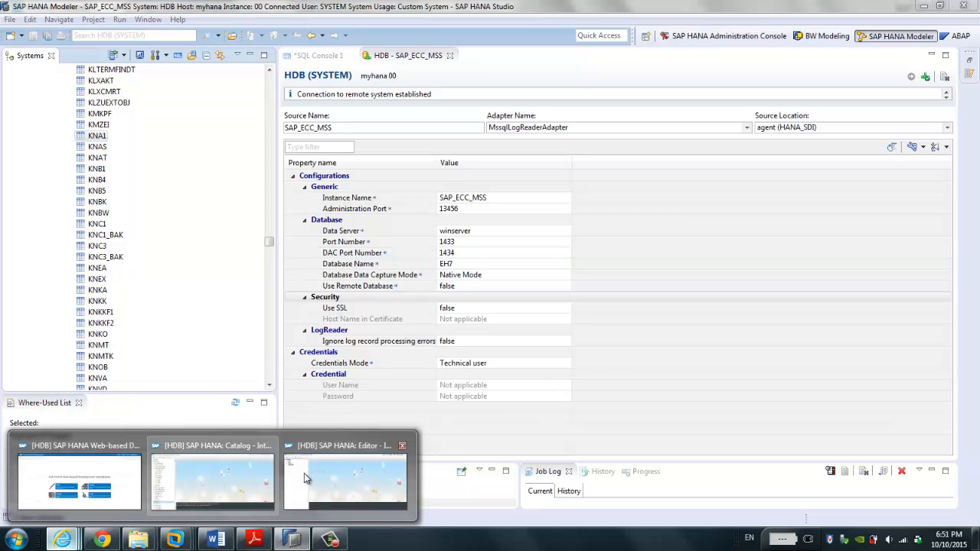
pyautogui.click(239, 473)
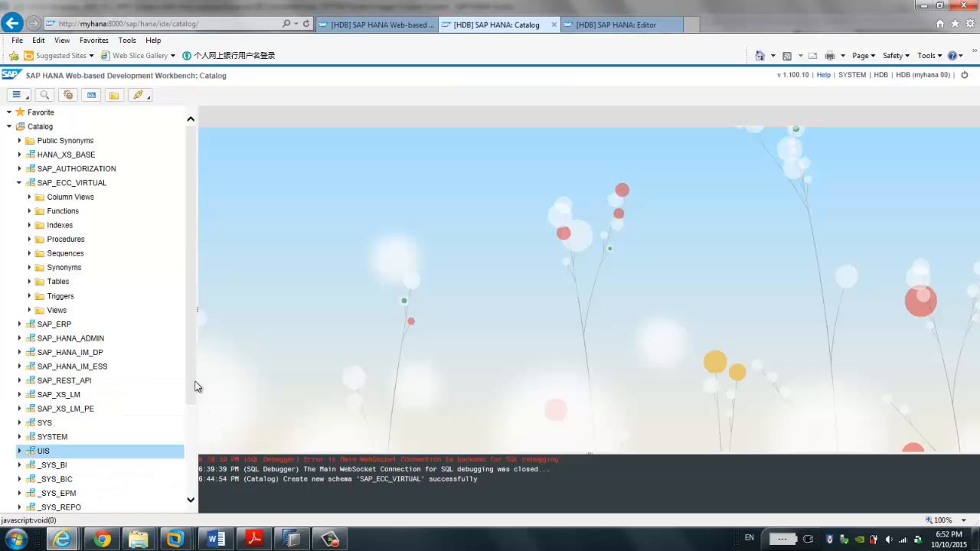
pyautogui.rightClick(88, 188)
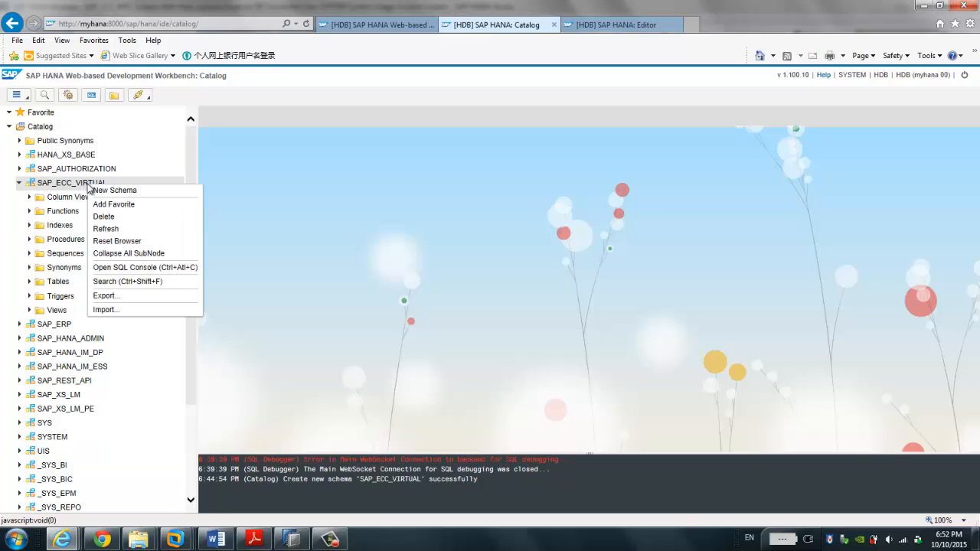
pyautogui.click(106, 229)
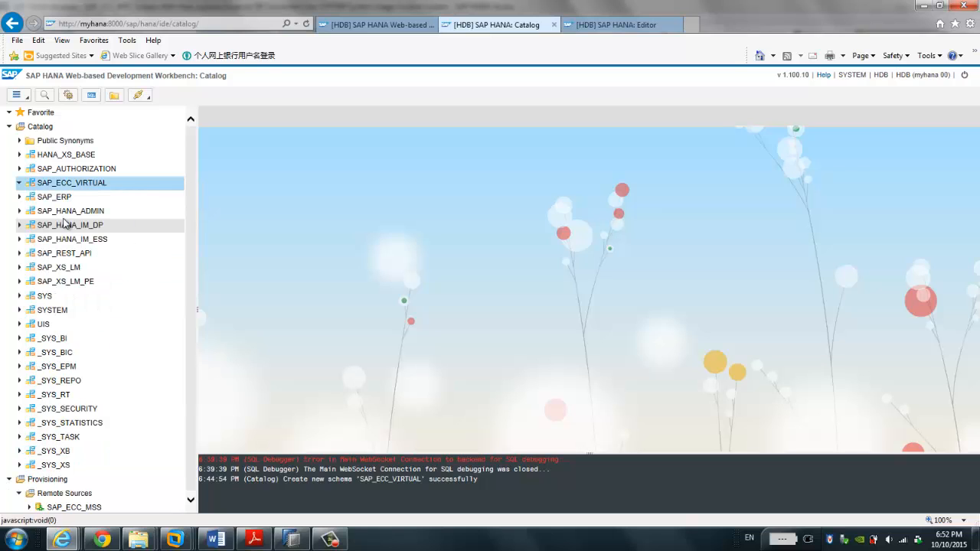
pyautogui.click(20, 184)
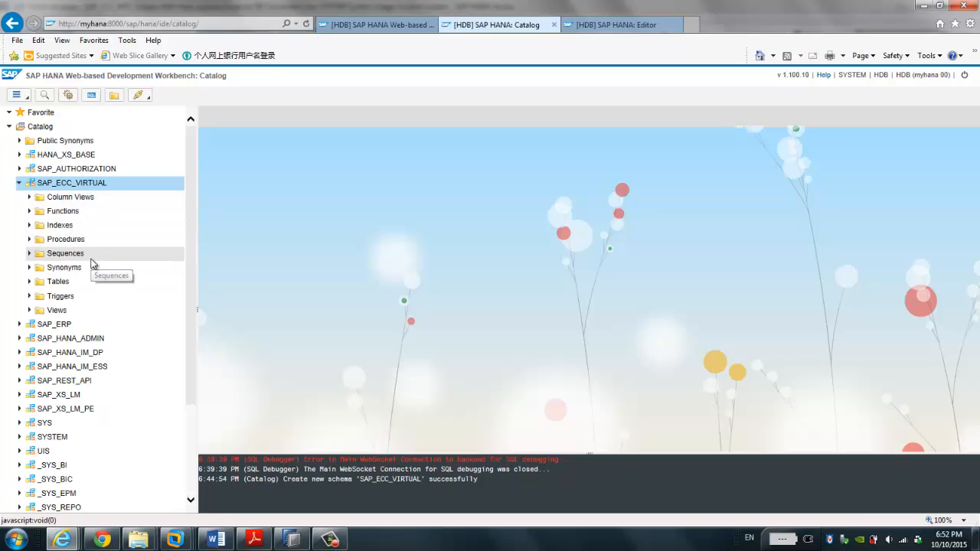
pyautogui.click(29, 282)
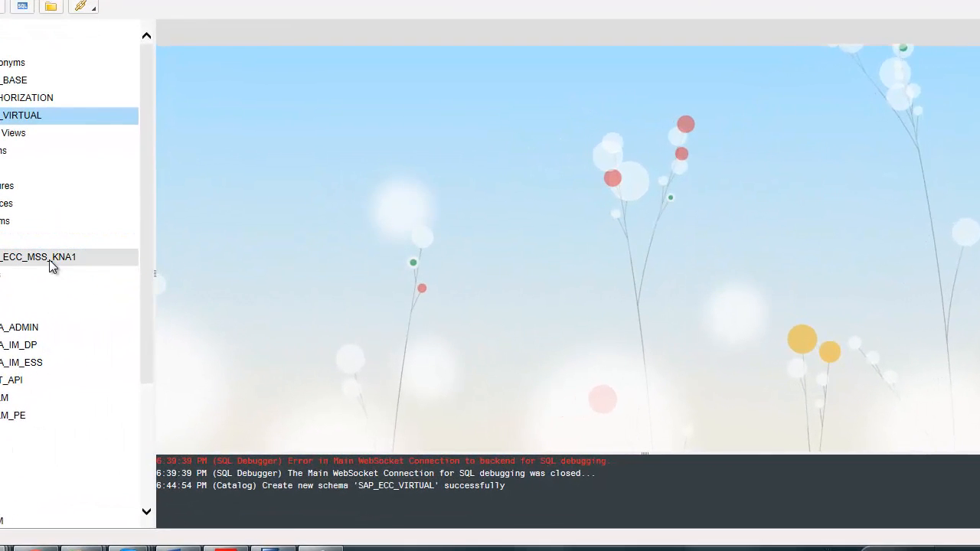
pyautogui.doubleClick(60, 267)
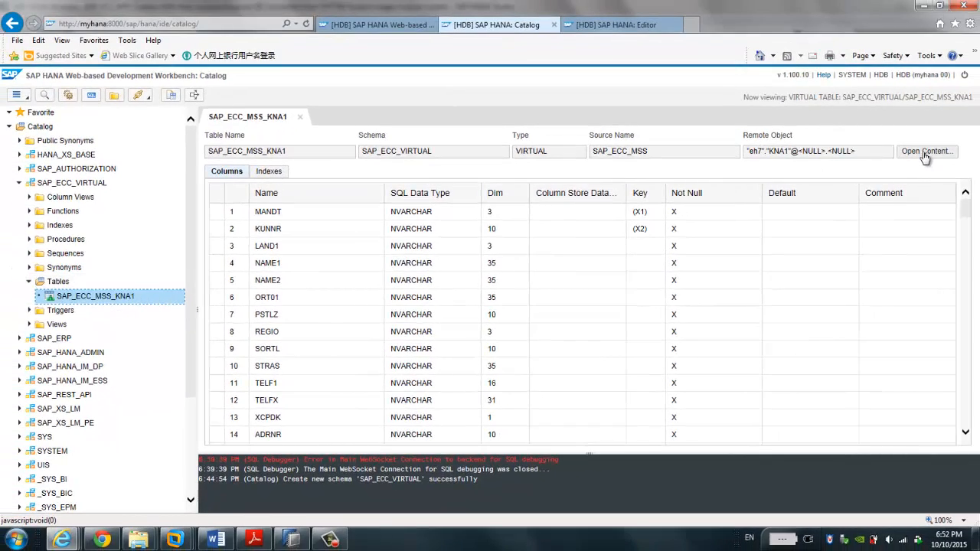
# Step: Load SAP_ECC_MSS_KNA1's remote content and scroll through the 1000 client-800 US customer rows
pyautogui.click(925, 156)
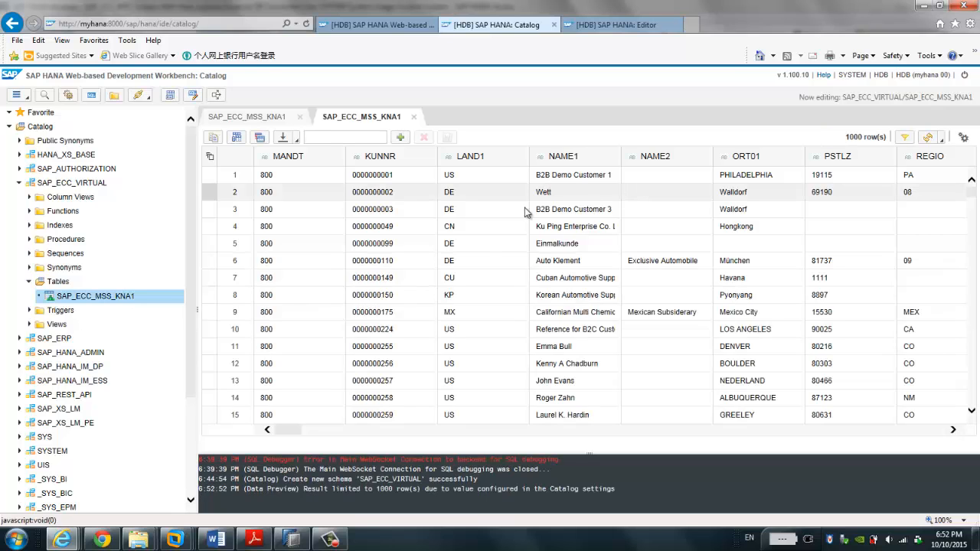
pyautogui.click(481, 243)
pyautogui.scroll(-2, 481, 244)
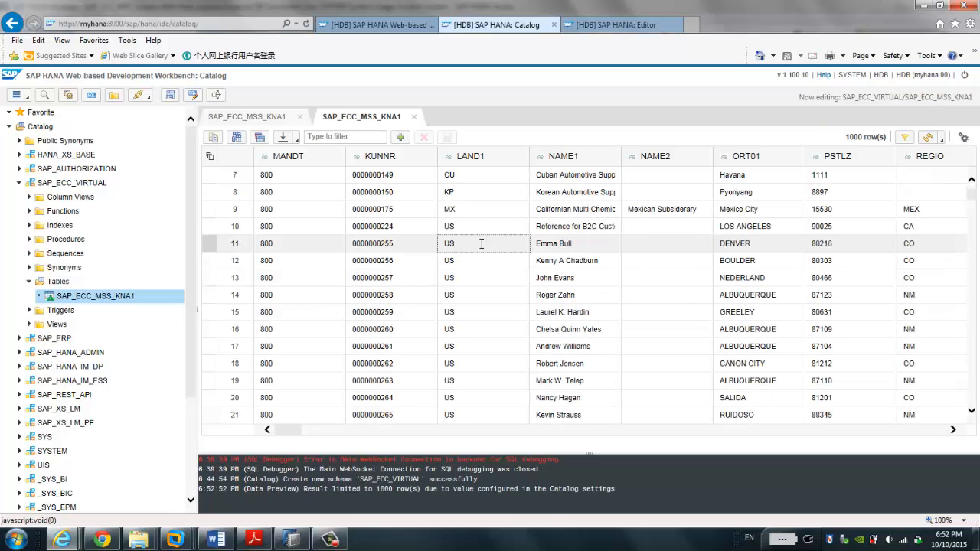
pyautogui.scroll(-2, 481, 243)
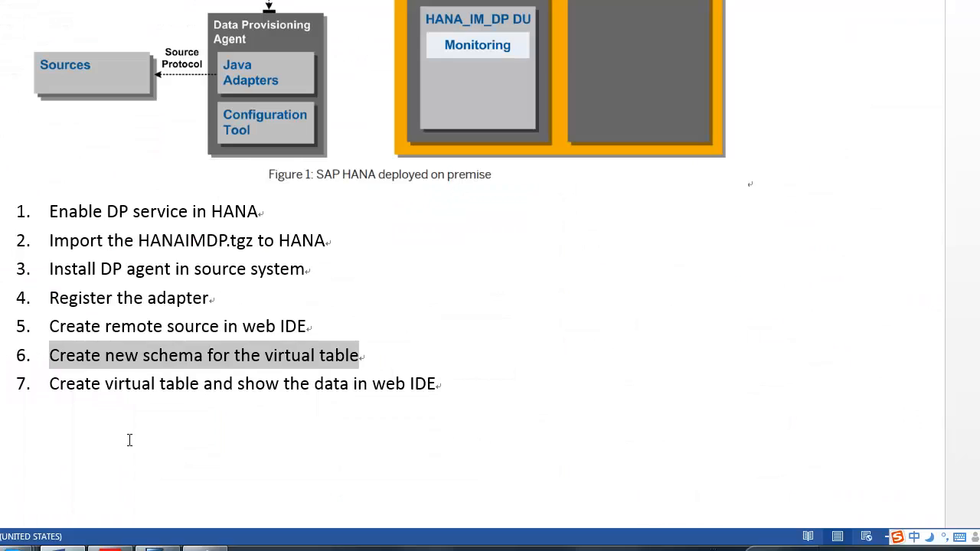
# Step: Review the final step 7 of Word's seven-step plan, then minimize Word back to the workbench preview
pyautogui.click(131, 432)
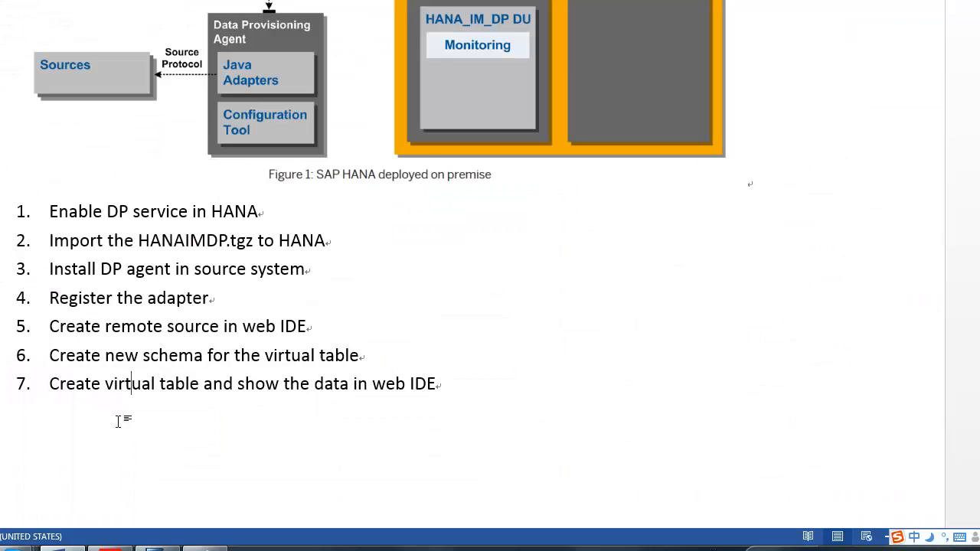
pyautogui.moveTo(50, 354); pyautogui.dragTo(185, 406)
pyautogui.click(186, 406)
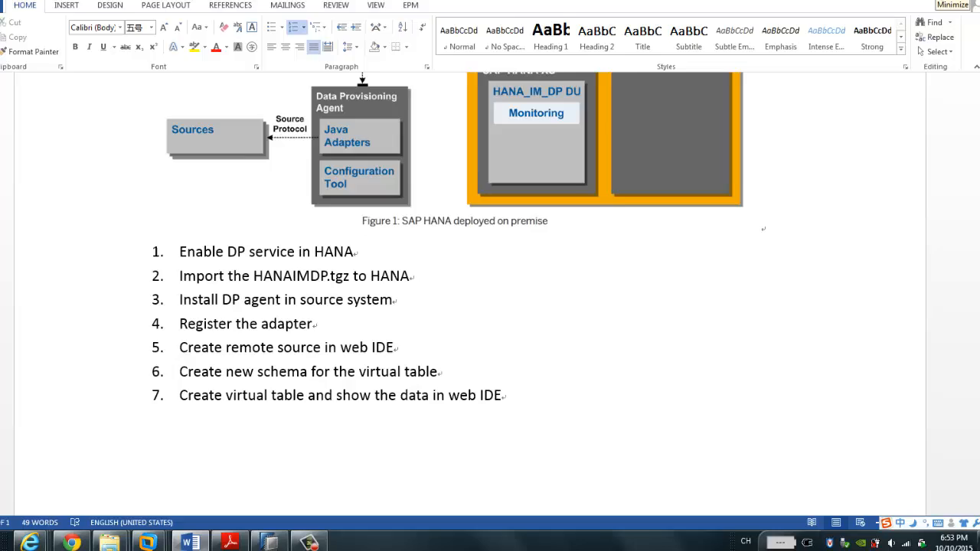
pyautogui.click(927, 6)
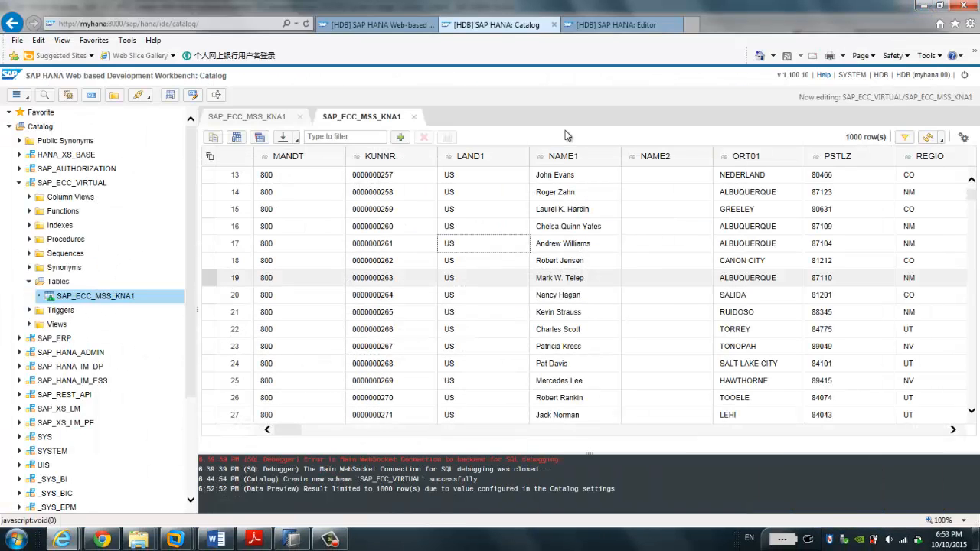